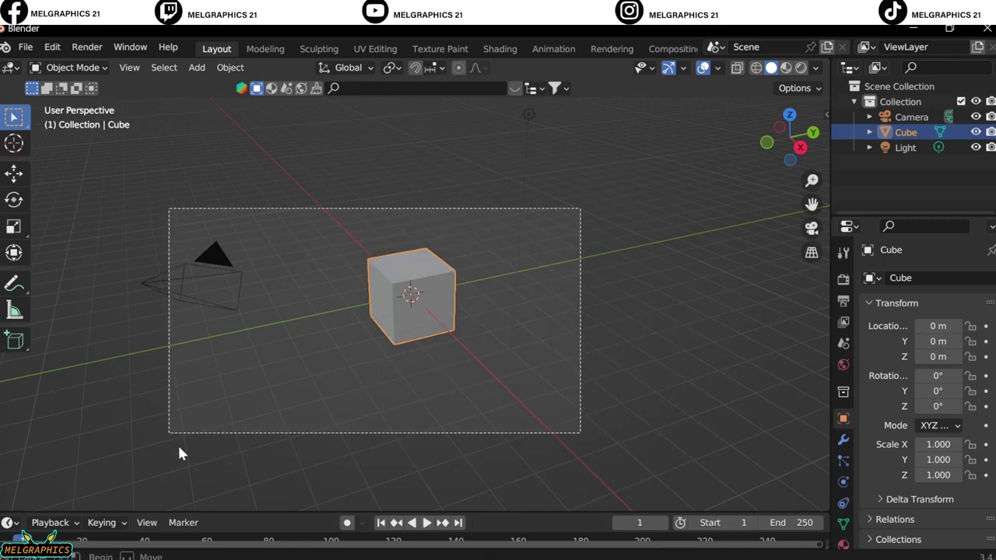
- Delete the default cube, camera and light, and add a UV sphere framed in view
key(Delete)
key(KP_1)
key(shift+a)
click(476, 301)
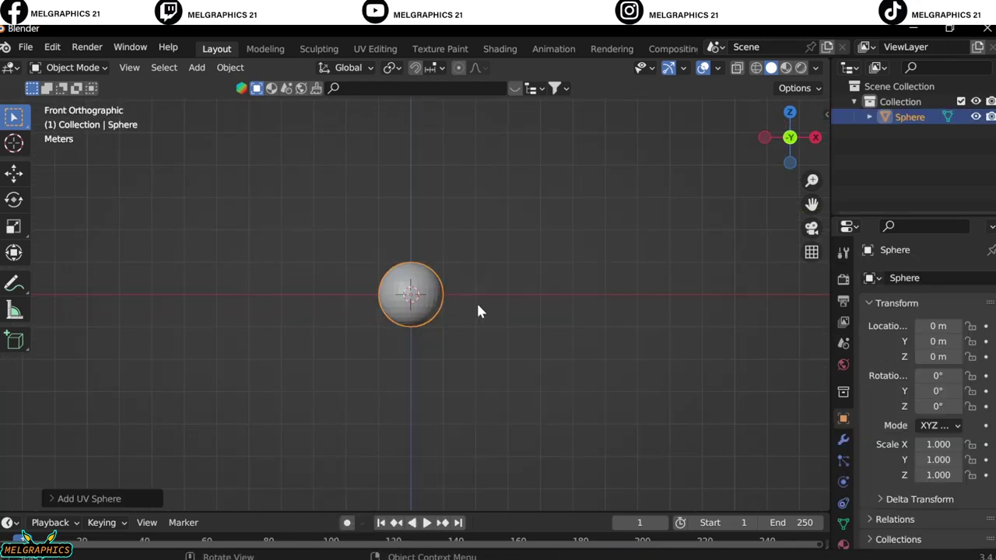
key(KP_Decimal)
- In Sculpt Mode, pull the sphere with the Grab brush into an elongated egg-shaped head
click(72, 67)
click(76, 119)
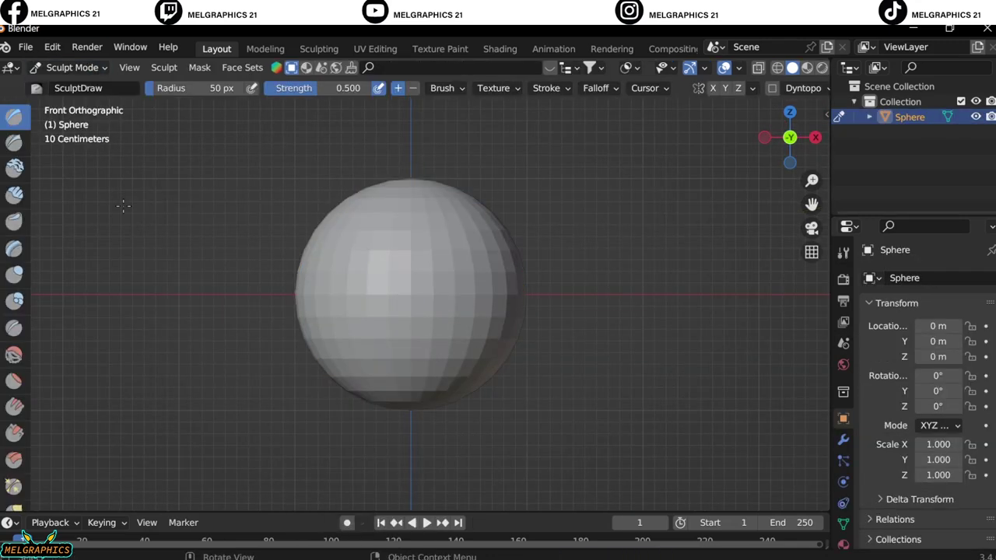
key(g)
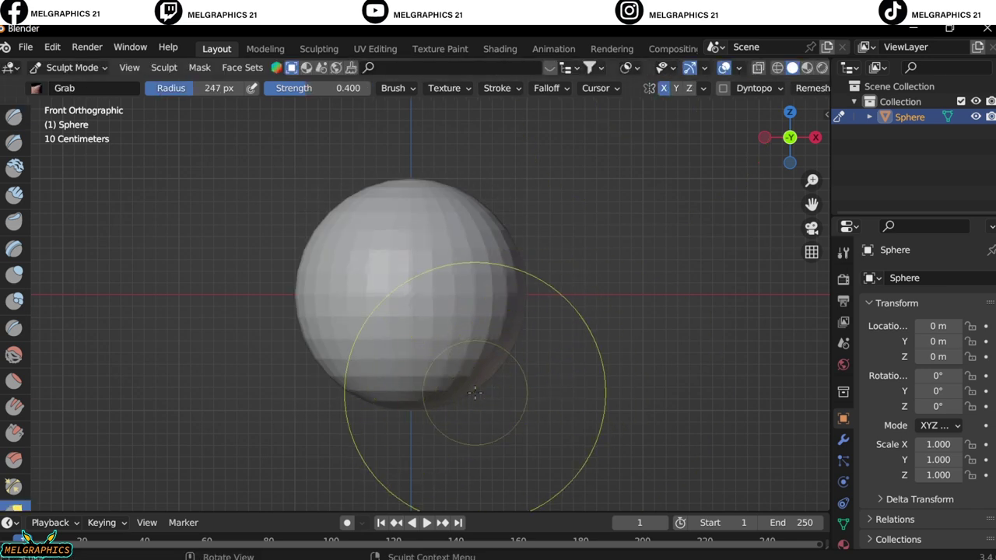
drag(474, 393, 400, 413)
key(KP_3)
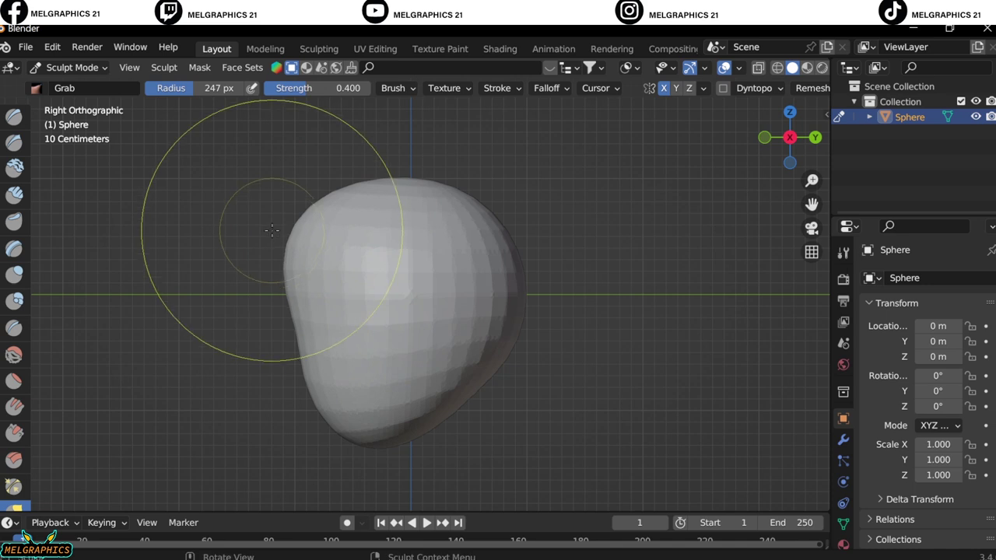
key(KP_1)
middle_drag(389, 344, 674, 112)
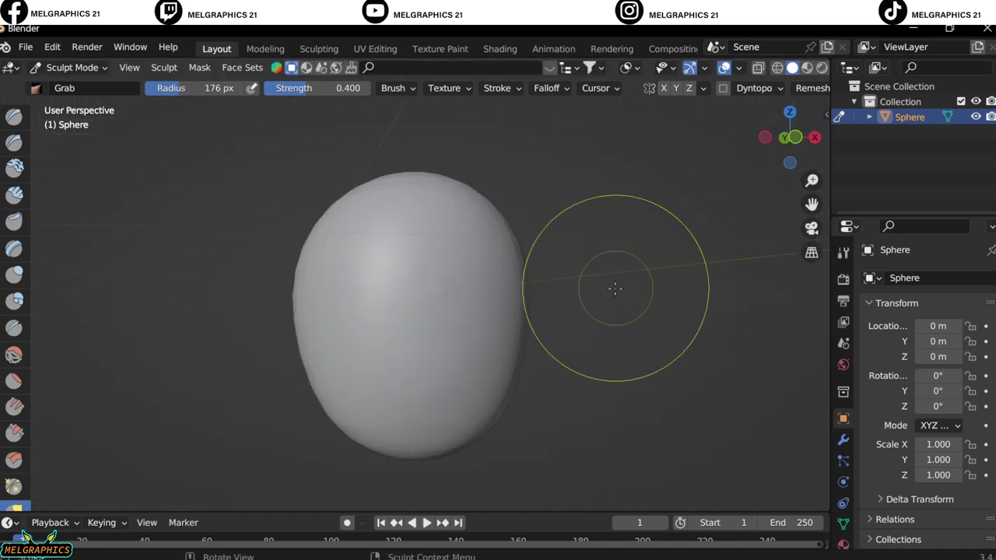
mouse_move(614, 287)
middle_down()
mouse_move(534, 327)
mouse_move(355, 329)
mouse_move(367, 311)
middle_up()
key(KP_1)
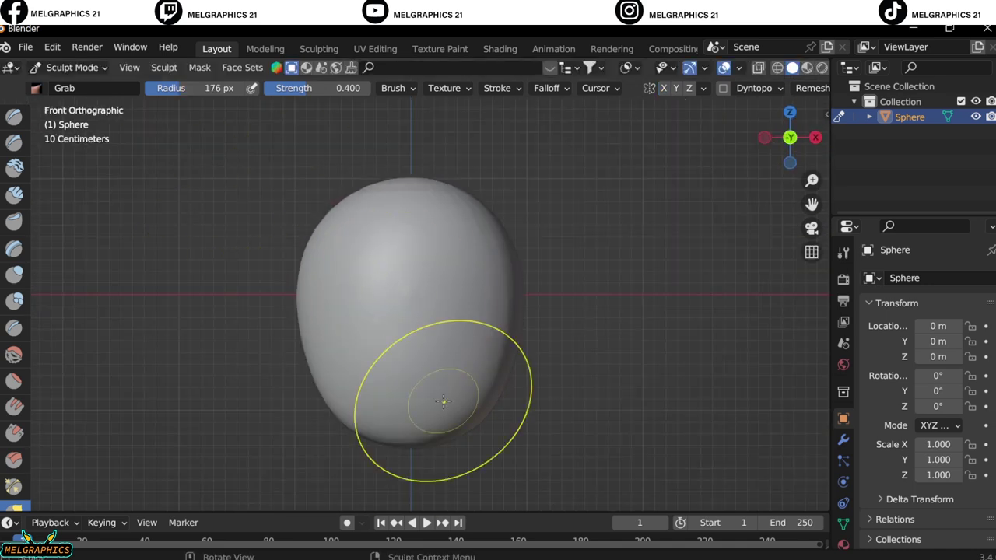
drag(442, 401, 404, 445)
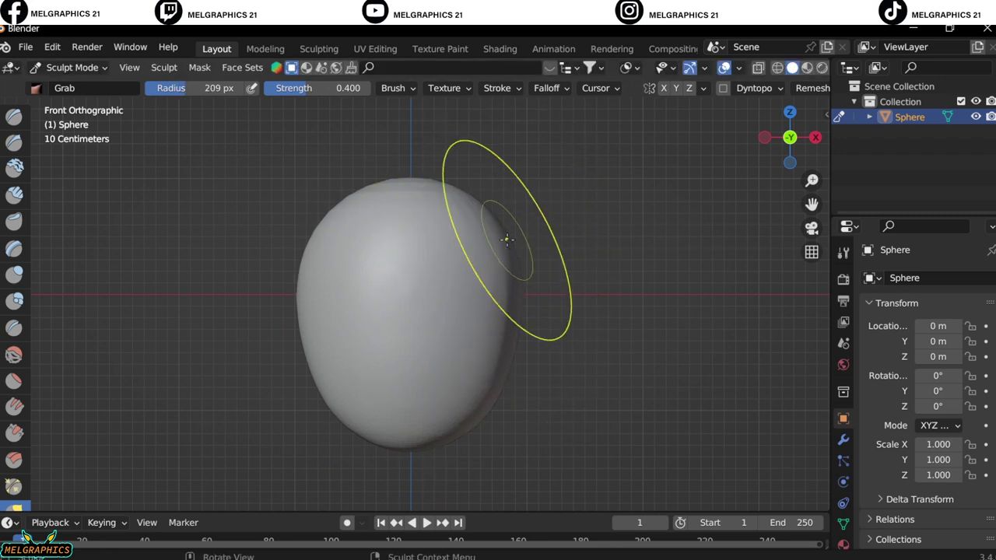
- Carve and deepen two eye sockets into the face with the Draw Sharp brush
key(f)
click(522, 389)
scroll(604, 155, up, 2)
drag(331, 237, 342, 253)
mouse_move(470, 238)
mouse_down()
mouse_move(482, 280)
mouse_move(466, 226)
mouse_up()
drag(335, 222, 311, 327)
mouse_move(466, 233)
mouse_down()
mouse_move(544, 282)
mouse_move(498, 273)
mouse_move(529, 295)
mouse_move(496, 294)
mouse_up()
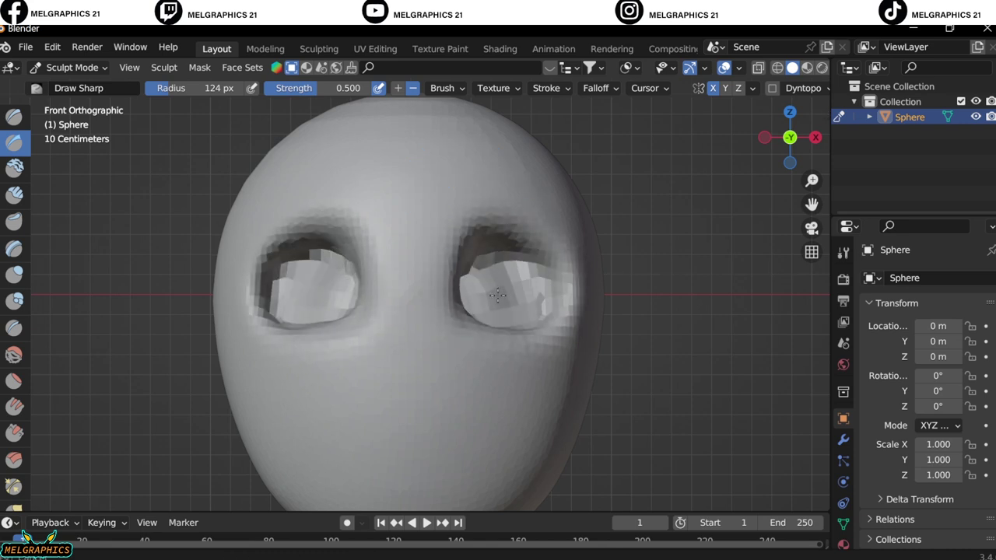
key(ctrl+Tab)
- Add a new UV sphere and shrink it down to eye size
right_click(567, 258)
click(567, 258)
key(shift+a)
click(700, 311)
key(s)
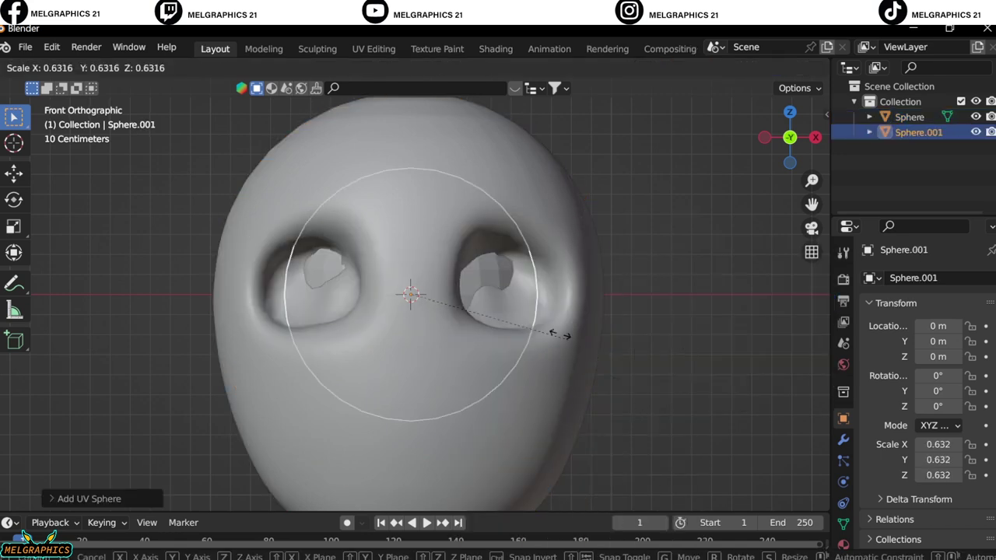
click(511, 300)
key(g)
key(x)
click(614, 291)
- Move the eye sphere over the right-hand socket and set its depth from the side view
key(s)
key(g)
click(558, 310)
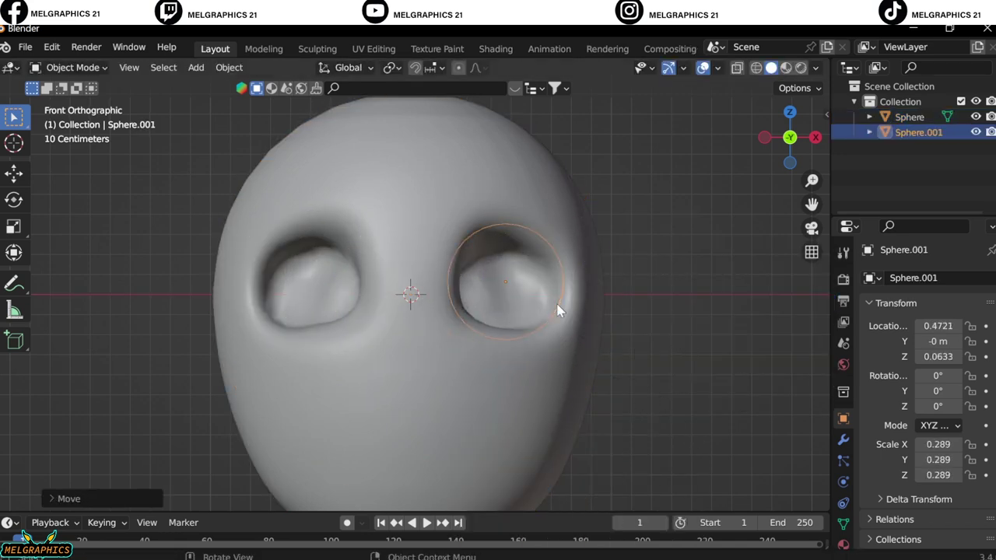
key(KP_3)
key(g)
key(y)
click(469, 288)
key(KP_1)
scroll(794, 241, up, 3)
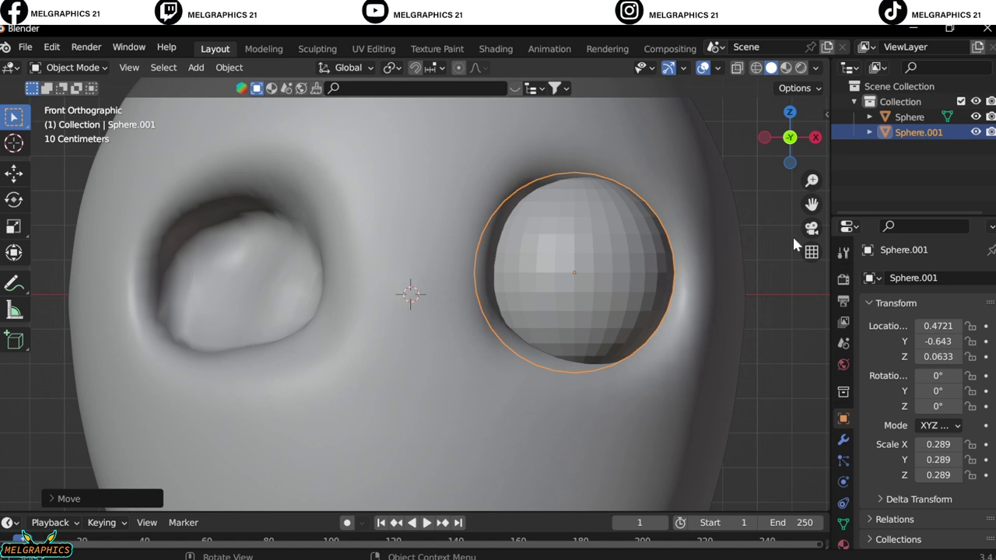
click(826, 115)
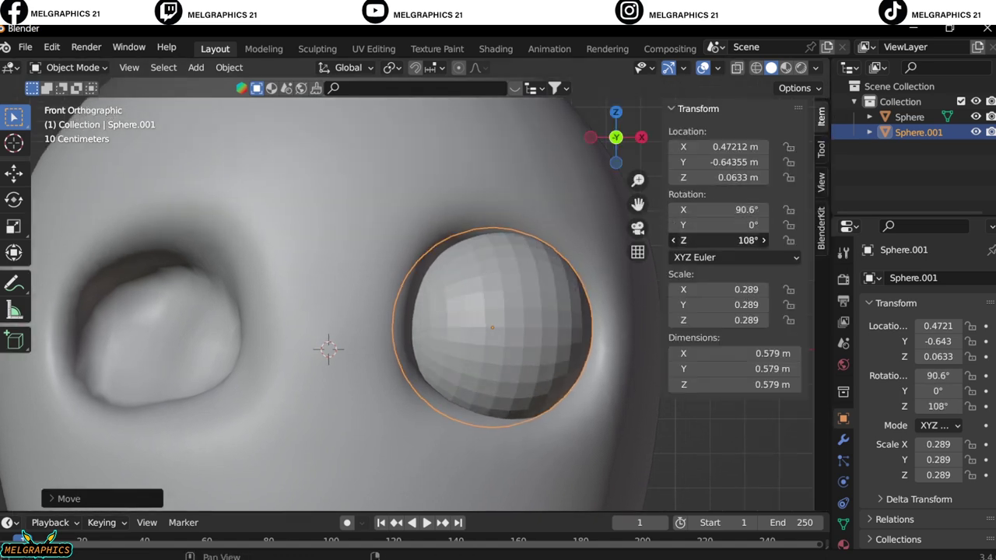
- In Edit Mode, box-select and delete the lower half of the sphere's faces
click(534, 411)
click(497, 327)
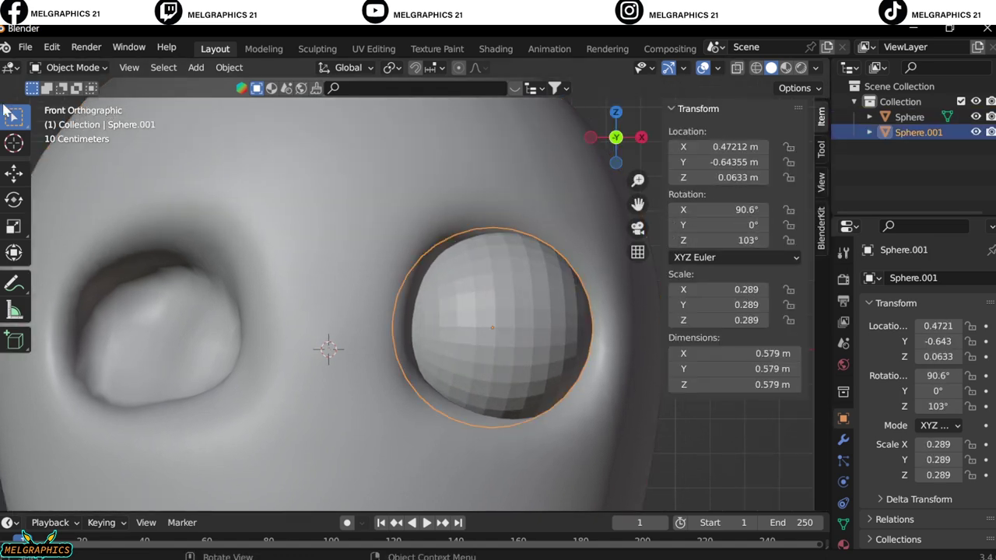
click(70, 67)
click(71, 100)
click(407, 333)
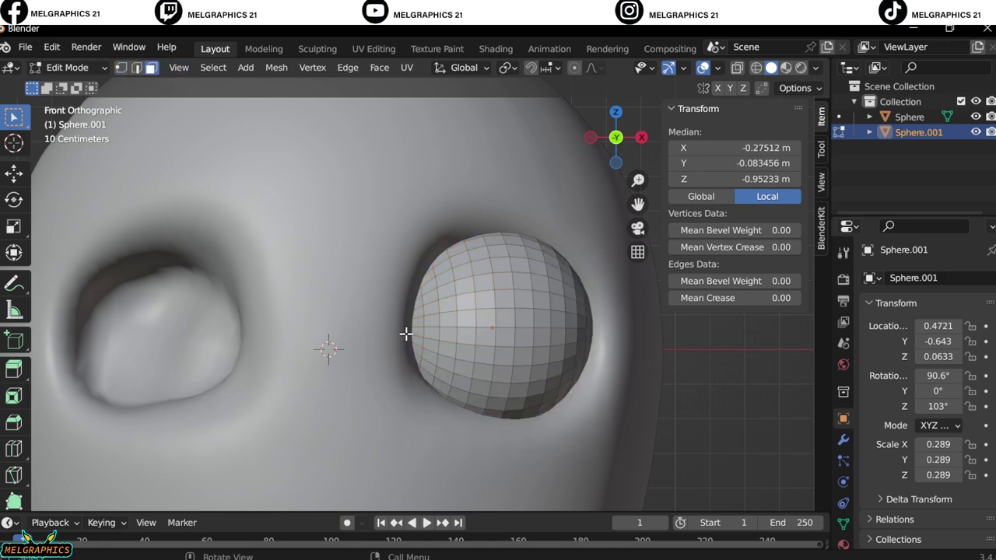
drag(406, 333, 606, 423)
key(x)
click(607, 422)
- Delete the leftover faces and stray edges below the cut, working from the side view
key(KP_3)
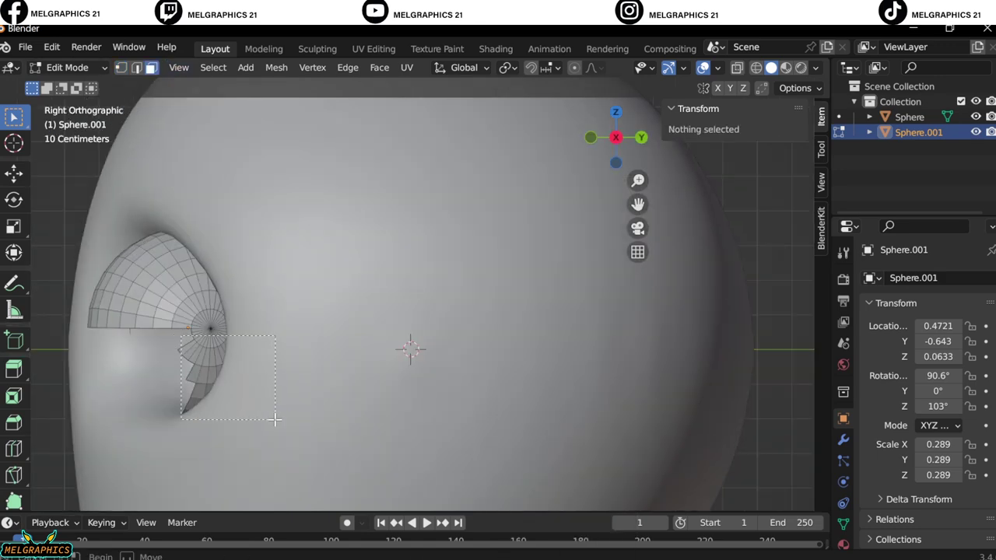
drag(180, 336, 275, 420)
key(x)
click(275, 420)
scroll(407, 345, up, 3)
scroll(568, 400, up, 3)
click(371, 416)
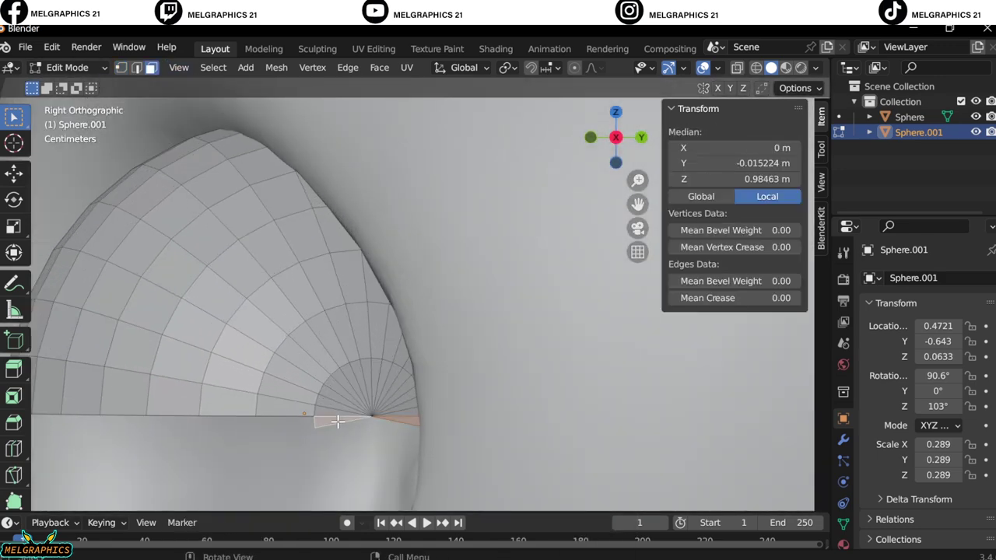
click(316, 407)
drag(316, 407, 411, 422)
key(x)
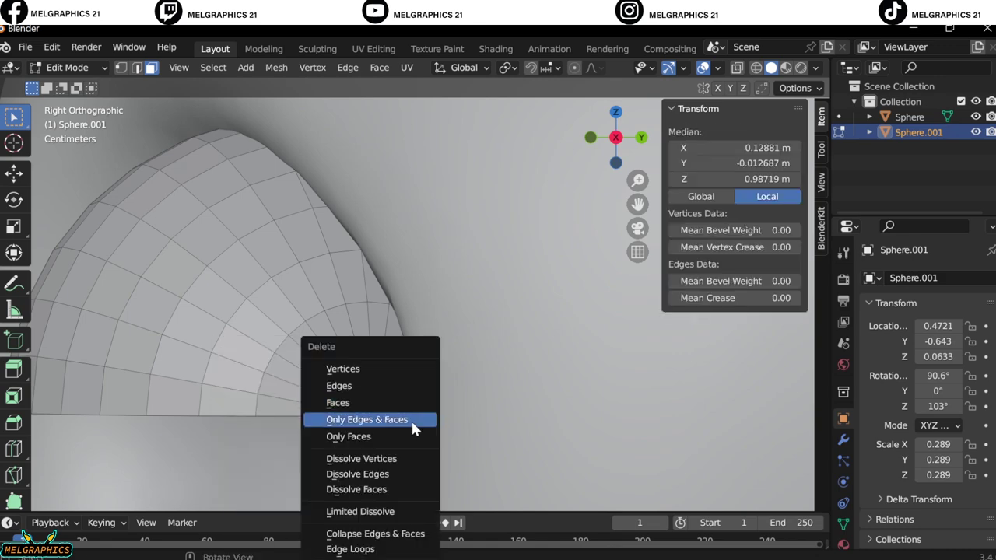
click(411, 420)
key(KP_1)
scroll(414, 439, down, 4)
click(67, 67)
- Return to Object Mode and apply Shade Smooth to the eyelid piece
click(78, 82)
right_click(482, 193)
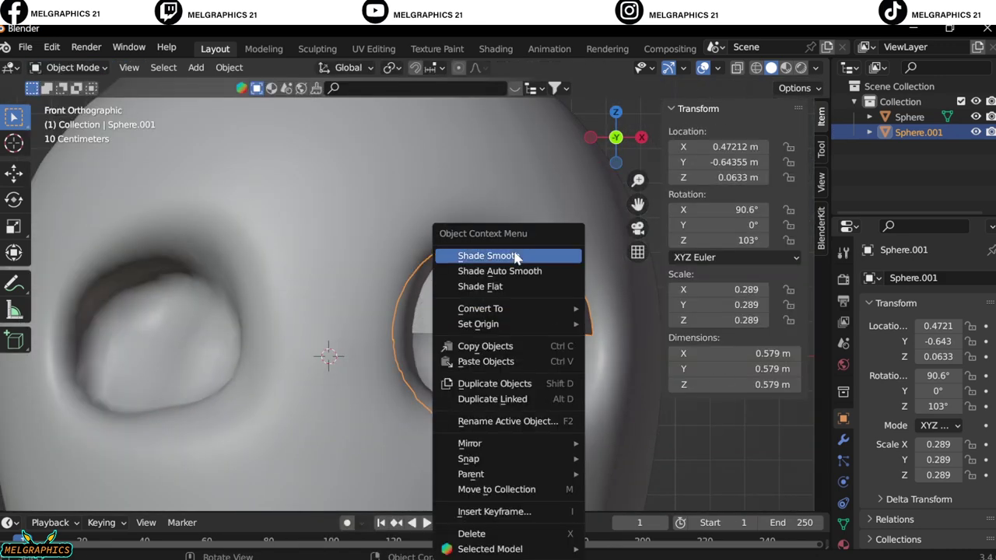
click(482, 193)
middle_drag(534, 374, 478, 413)
key(KP_Decimal)
- Briefly inspect the eyelid in Sculpt Mode with the Grab brush, then go back to Object Mode
click(72, 67)
click(70, 118)
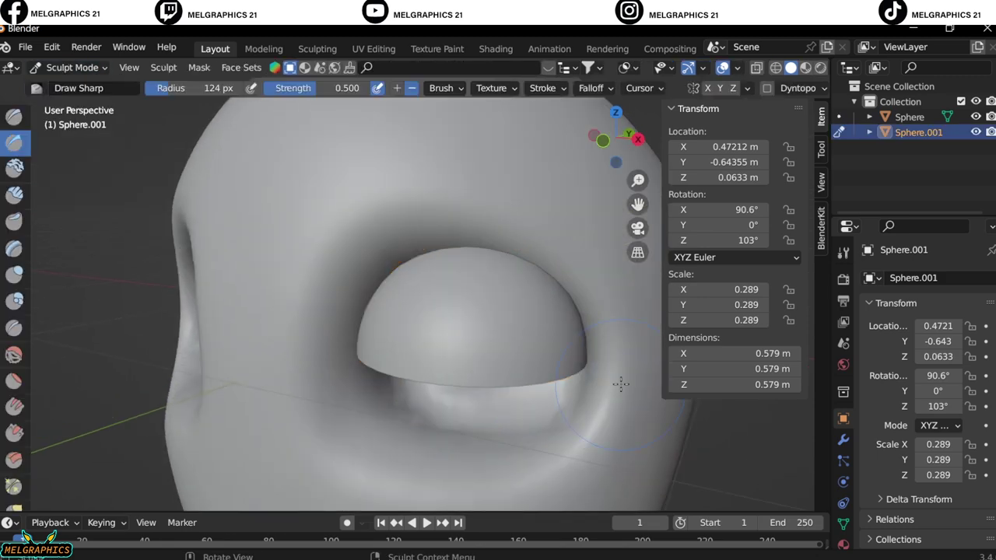
key(g)
key(KP_3)
key(KP_1)
scroll(400, 304, down, 3)
click(73, 67)
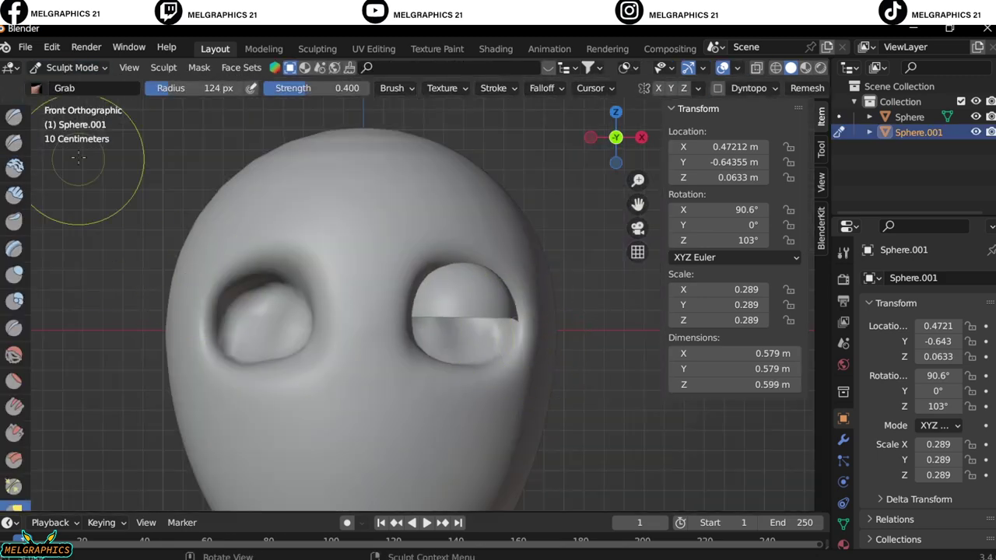
click(78, 82)
- Add another UV sphere for the eyeball and give it a first size reduction
key(shift+a)
click(665, 301)
key(s)
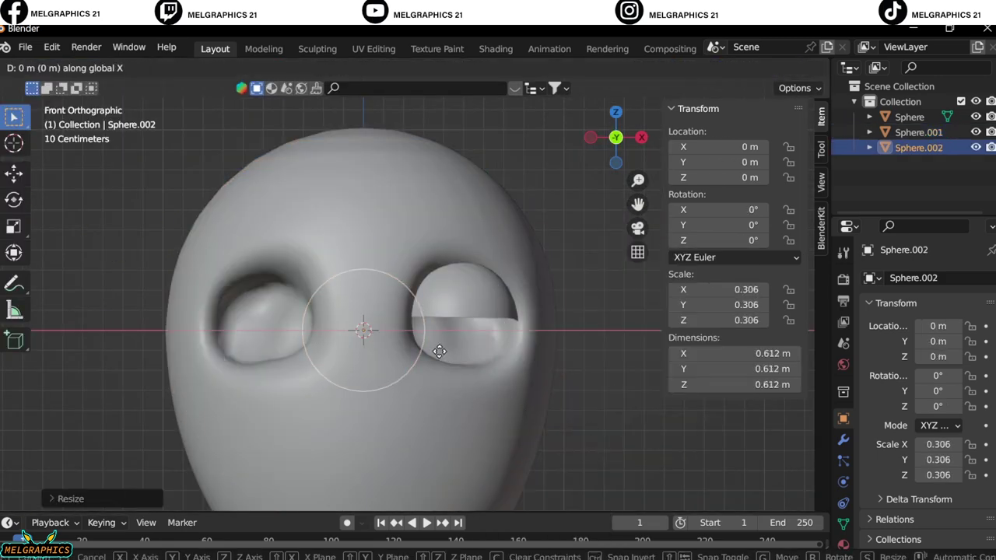
click(576, 404)
click(579, 407)
click(482, 342)
click(482, 342)
- Scale the eyeball sphere to 0.282 and set its height inside the socket
key(s)
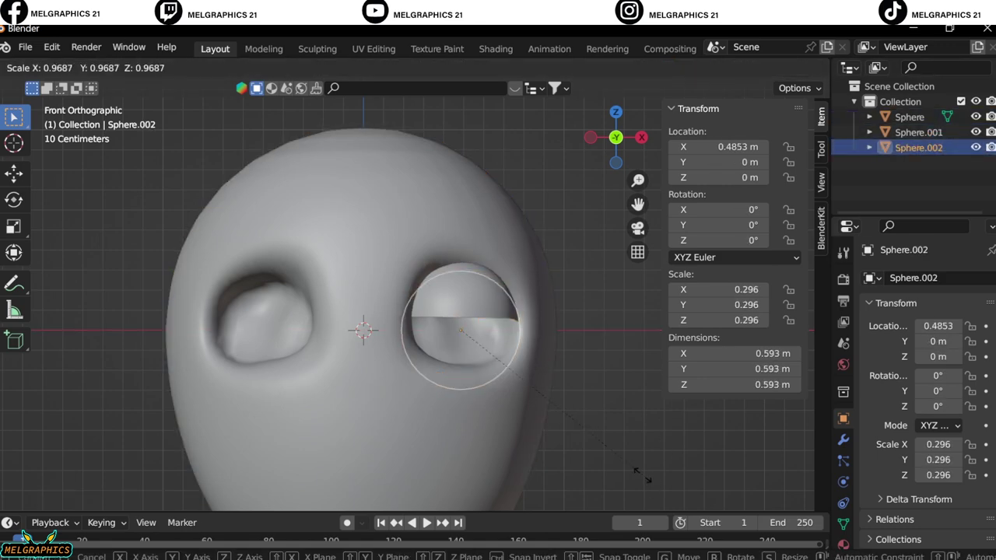
click(645, 475)
key(g)
key(z)
click(649, 456)
key(s)
click(640, 460)
- Seat the eyeball in the socket from the side view and reset its Z rotation to 0°
middle_drag(635, 453, 620, 431)
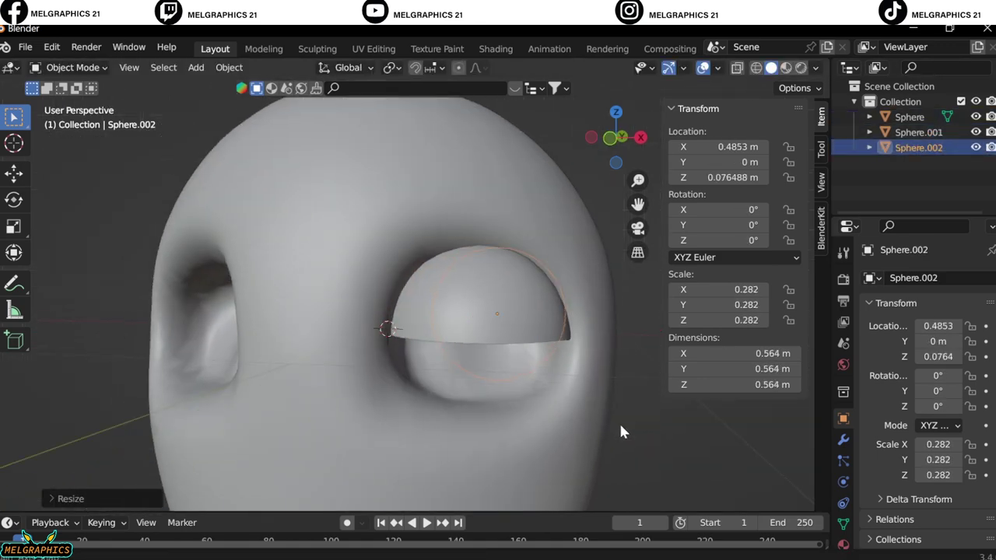
key(KP_3)
key(g)
key(y)
click(429, 457)
key(KP_1)
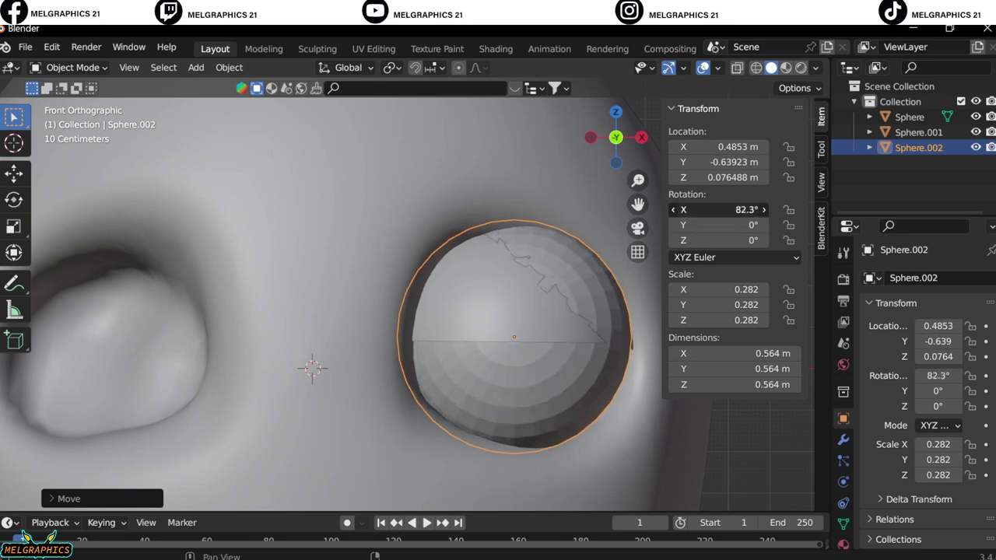
key(BackSpace)
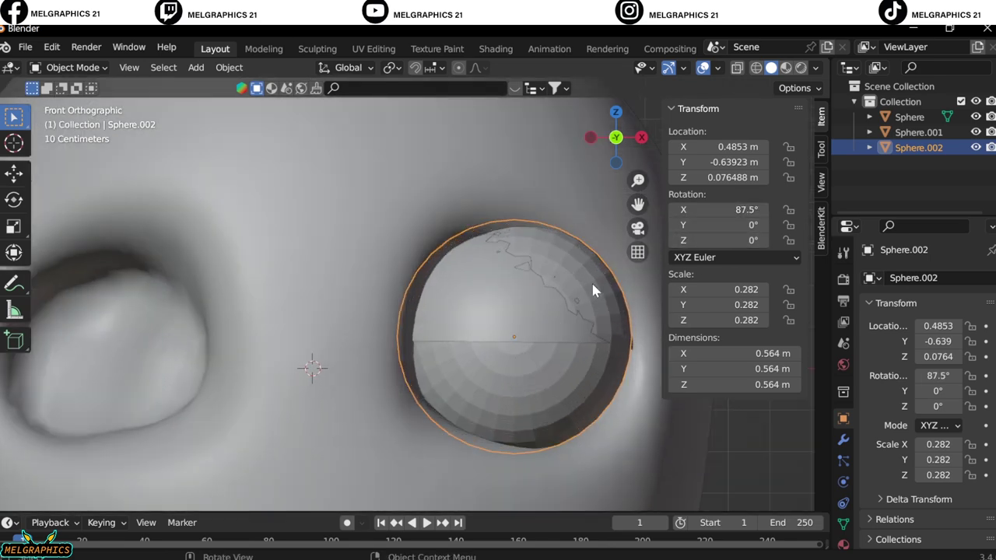
- Add a Solidify modifier to the eyelid Sphere.001
click(532, 392)
key(KP_3)
click(297, 375)
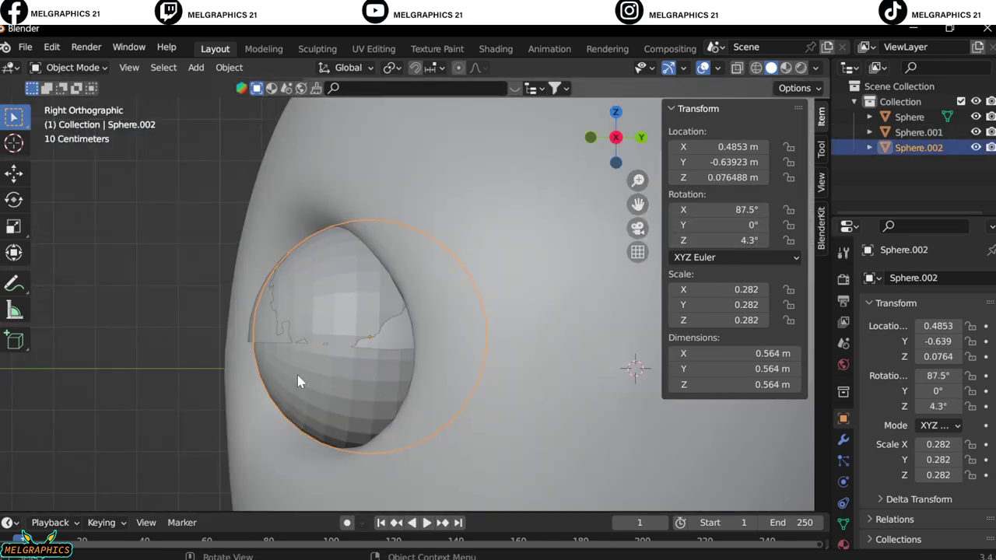
click(267, 329)
click(842, 440)
click(897, 284)
click(848, 365)
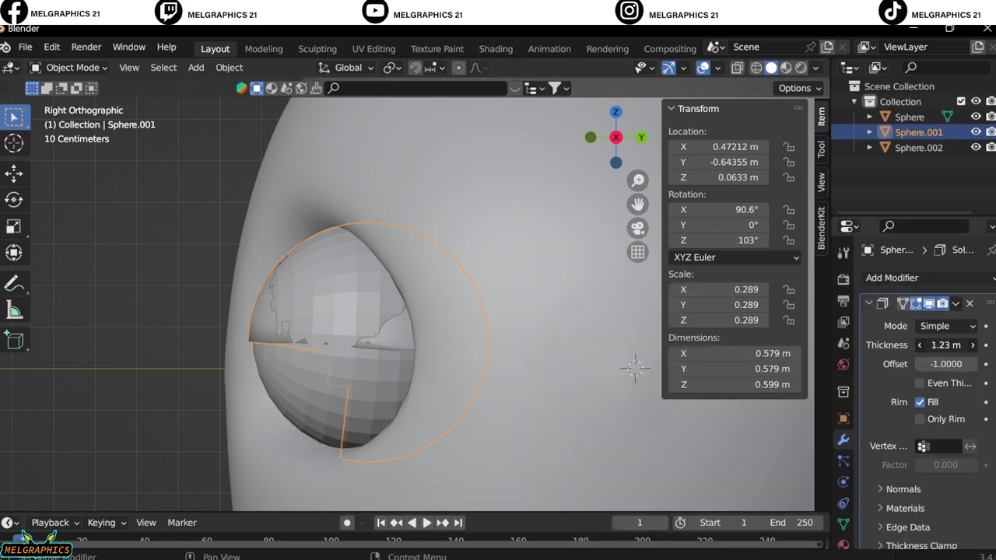
- Thin the eyelid's Solidify shell to 0.01 m, entering 9 for the offset value
drag(945, 345, 884, 351)
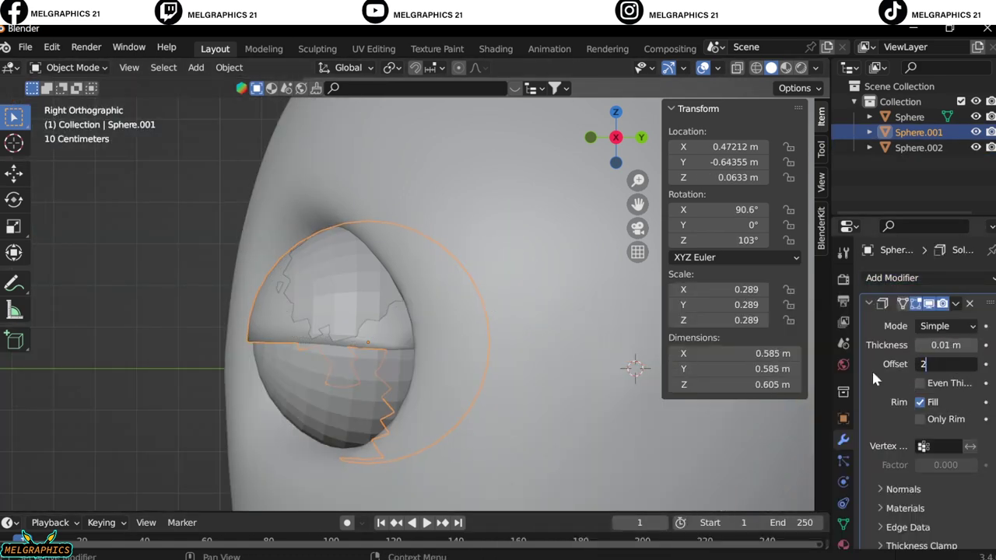
text(9)
key(Return)
mouse_move(544, 311)
middle_down()
mouse_move(573, 346)
mouse_move(509, 362)
middle_up()
scroll(573, 346, up, 3)
- Cycle through Sculpt, Object and Edit modes while inspecting the eye, ending in Object Mode
click(73, 67)
click(76, 118)
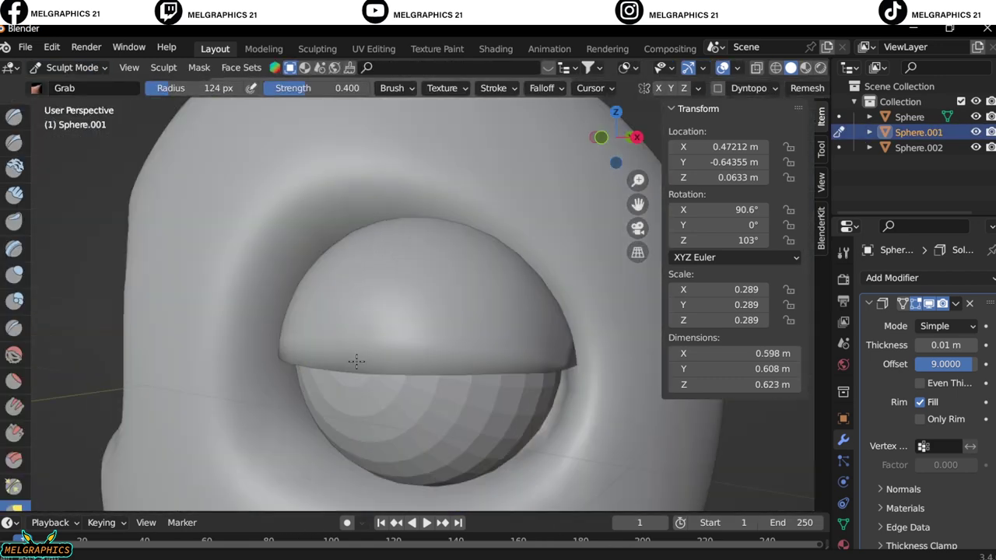
alt+middle_drag(355, 356, 568, 180)
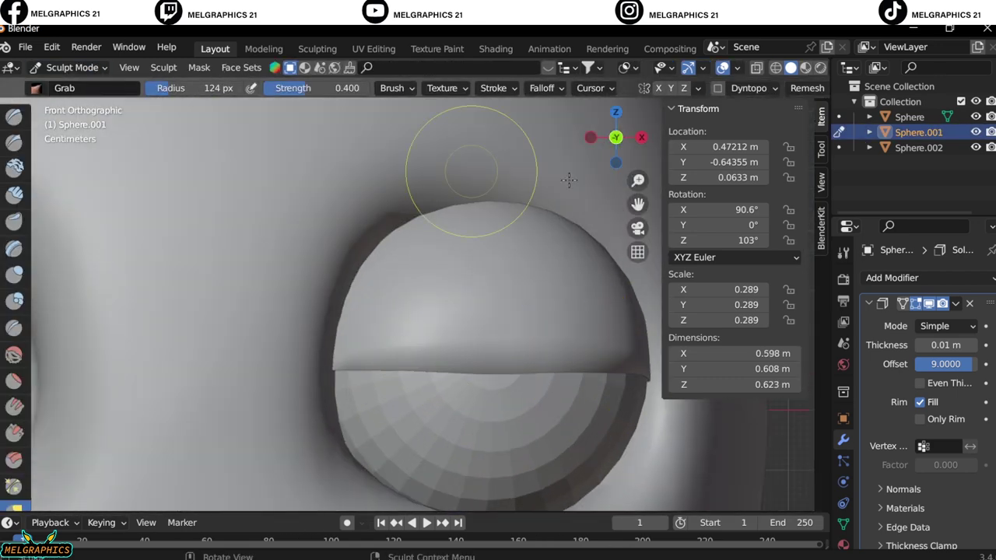
click(72, 68)
click(78, 85)
click(72, 68)
click(78, 102)
click(72, 68)
scroll(620, 392, down, 3)
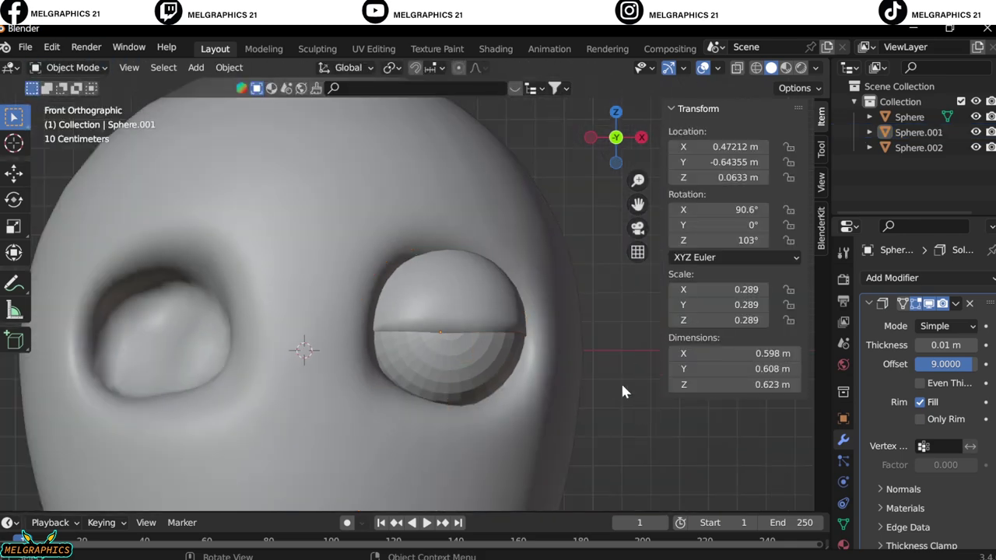
- Separate the selected eyeball faces into a pupil object with P
click(447, 358)
right_click(420, 237)
key(Tab)
scroll(451, 311, up, 3)
right_click(469, 284)
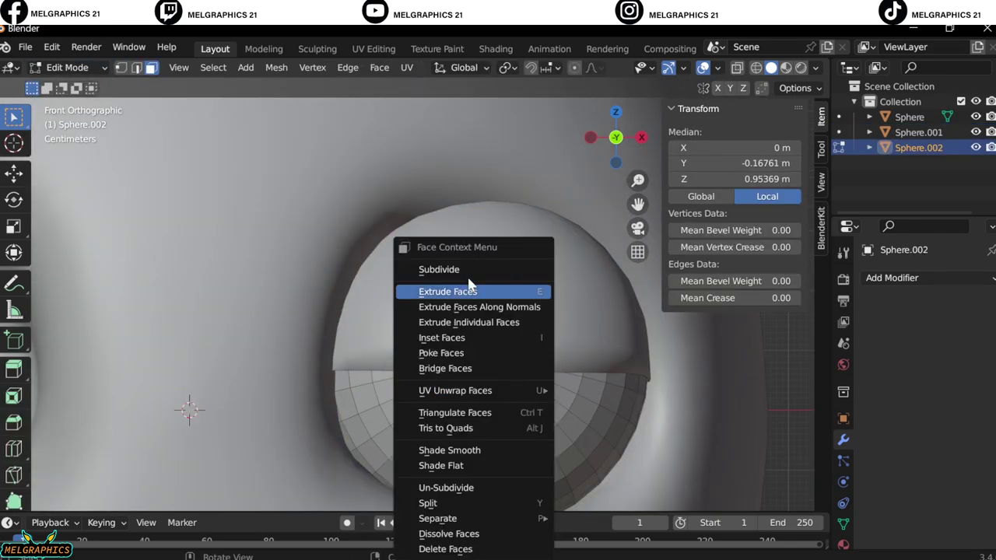
key(p)
key(Tab)
scroll(495, 344, down, 3)
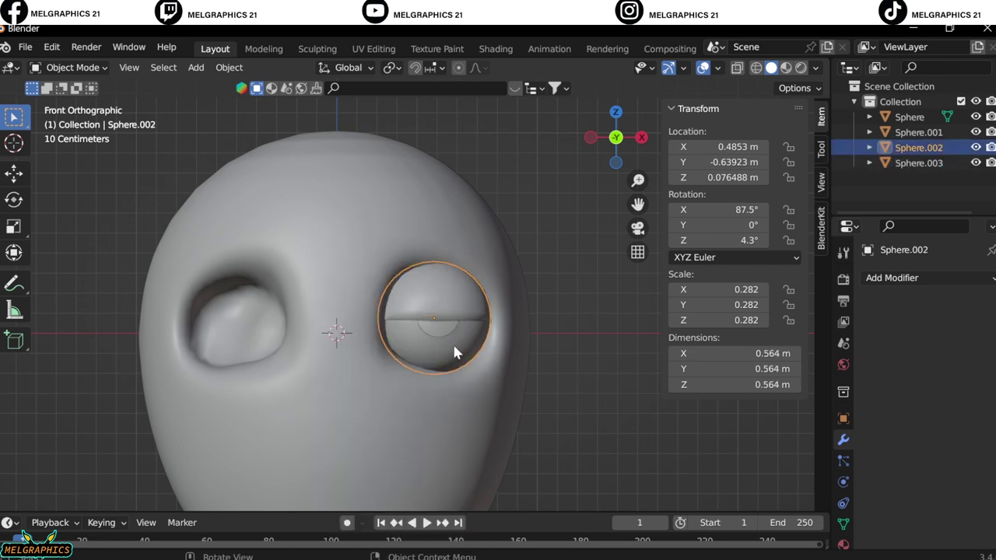
- Add Mirror modifiers to the eyeball, eyelid Sphere.001 and pupil Sphere.003
click(891, 277)
click(669, 460)
click(918, 132)
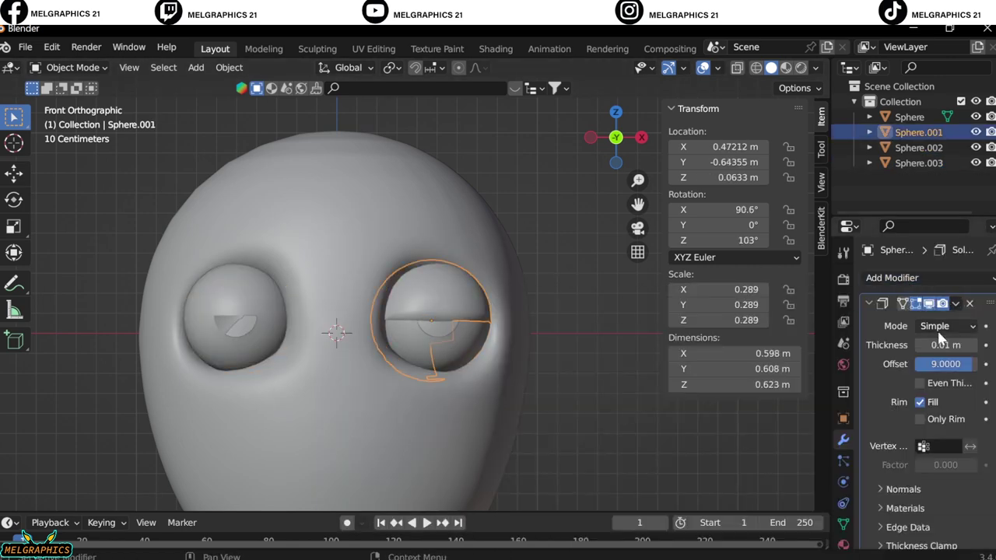
click(891, 278)
click(665, 427)
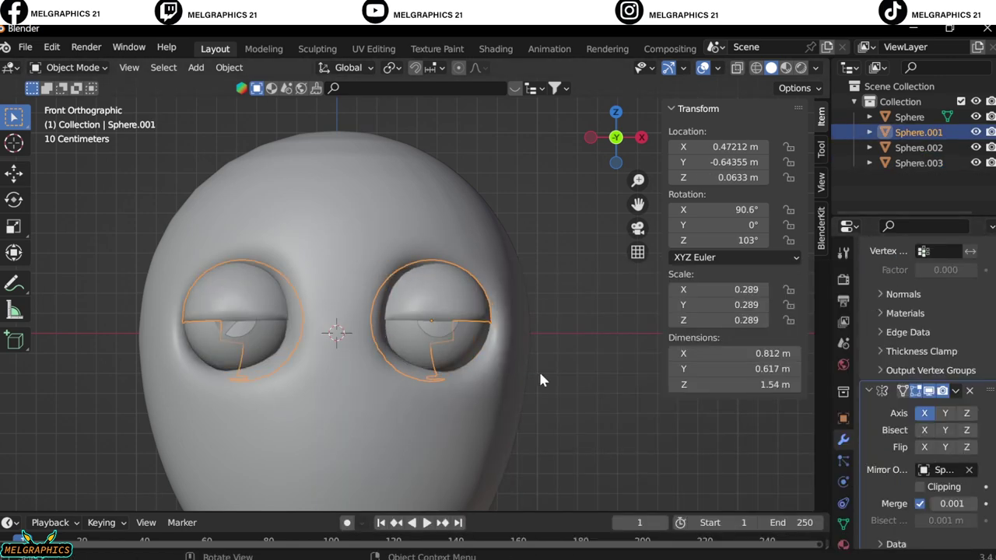
click(955, 391)
click(918, 163)
click(892, 278)
click(666, 467)
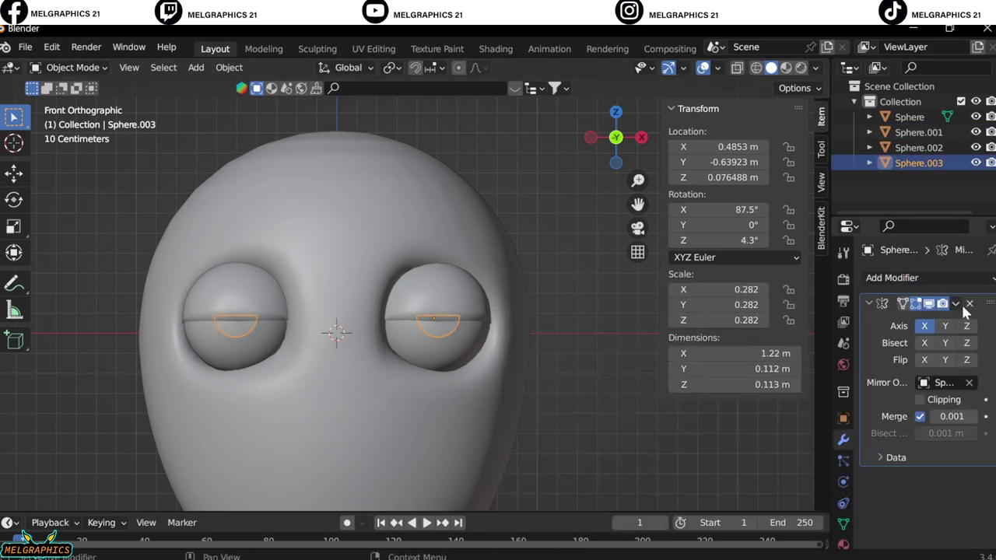
- With the head selected, begin adding a new mesh object beside it
click(400, 400)
key(shift+a)
click(435, 256)
- Shrink the new ear sphere and place it beside the head
key(s)
click(583, 455)
key(g)
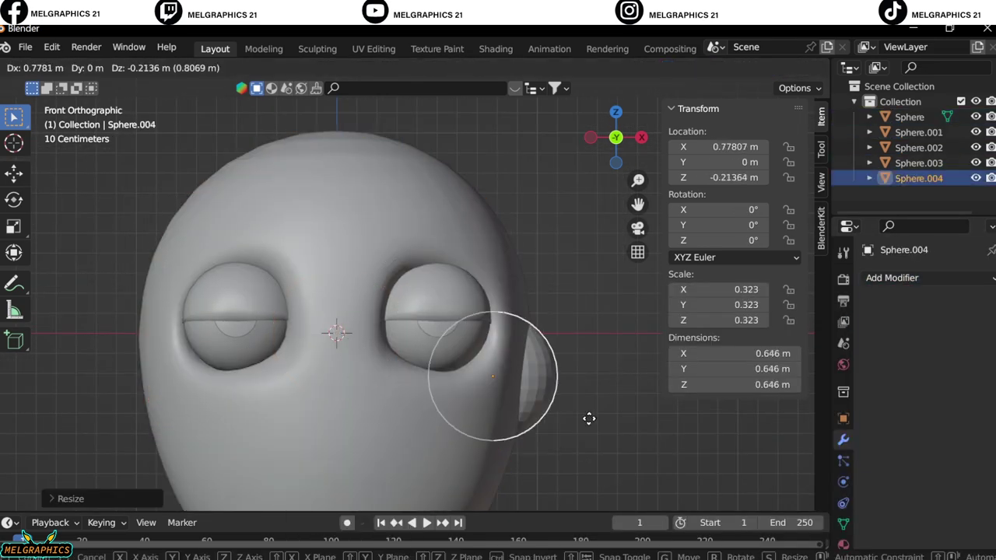
click(642, 416)
- In Sculpt Mode, enlarge the brush and try grabbing the sphere into a crescent, then undo it
click(48, 68)
click(78, 119)
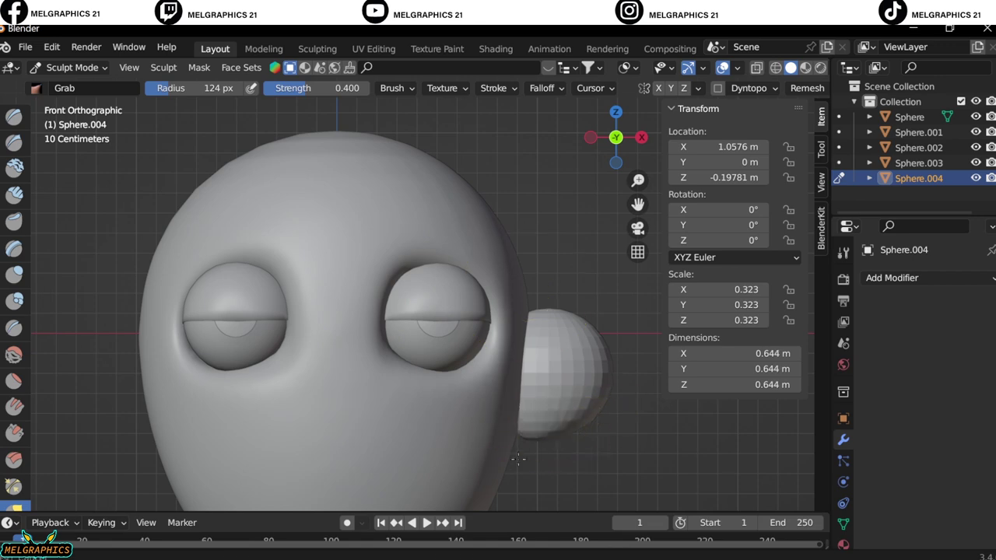
middle_drag(618, 358, 482, 342)
key(f)
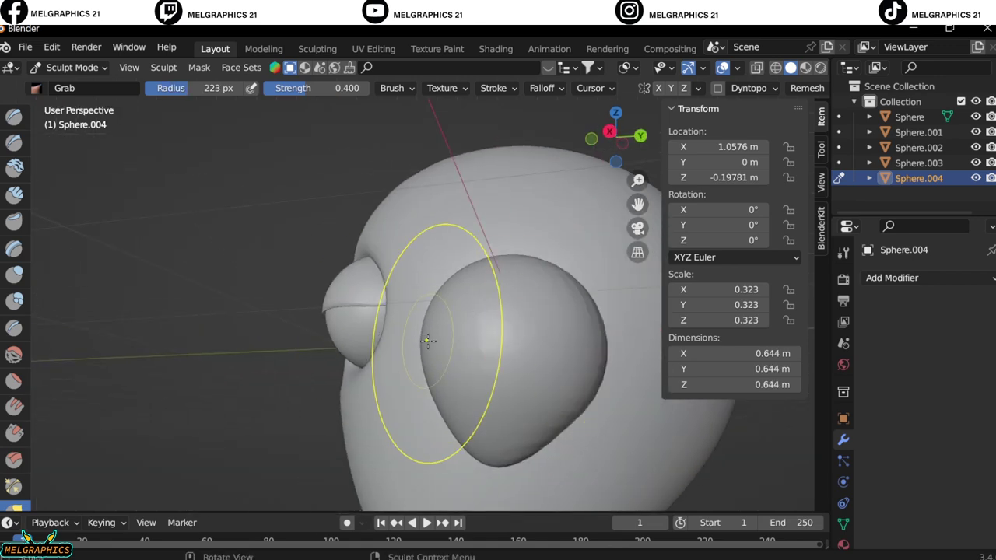
click(467, 334)
mouse_move(436, 335)
mouse_down()
mouse_move(506, 344)
mouse_move(553, 400)
mouse_up()
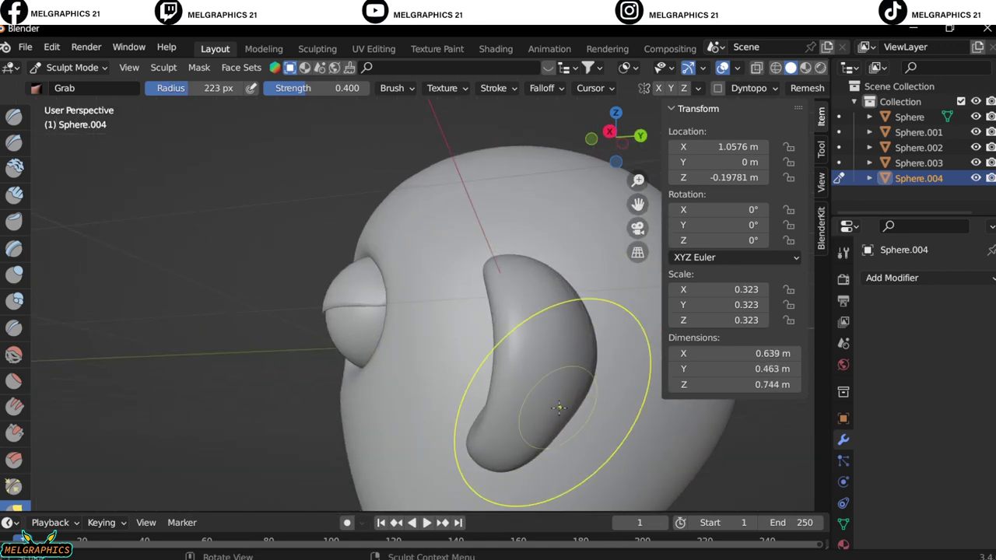
key(ctrl+z)
key(ctrl+z)
- With a smaller Draw Sharp brush, carve curved grooves along the ear's inner rim
key(KP_1)
scroll(543, 382, up, 3)
key(x)
key(f)
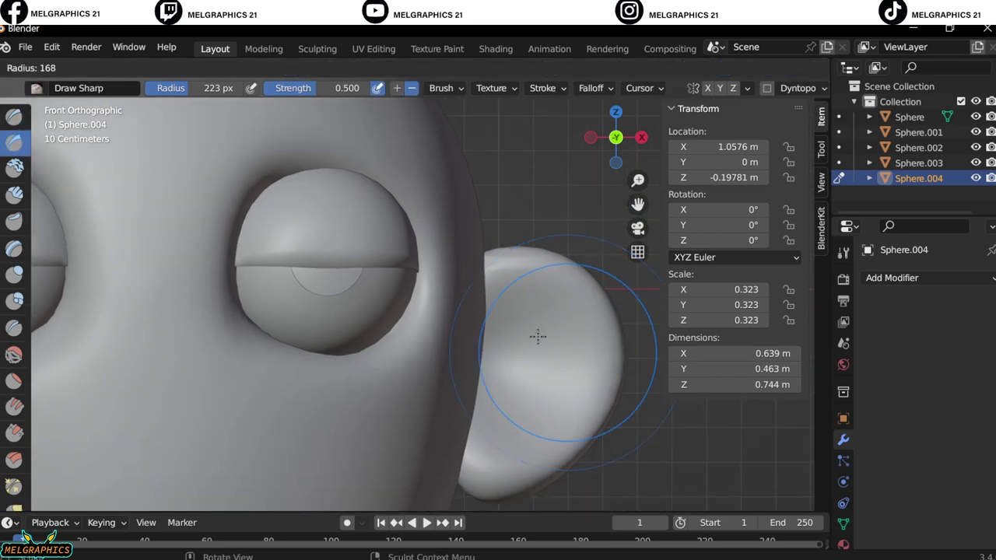
click(533, 327)
drag(517, 269, 503, 447)
drag(516, 311, 502, 450)
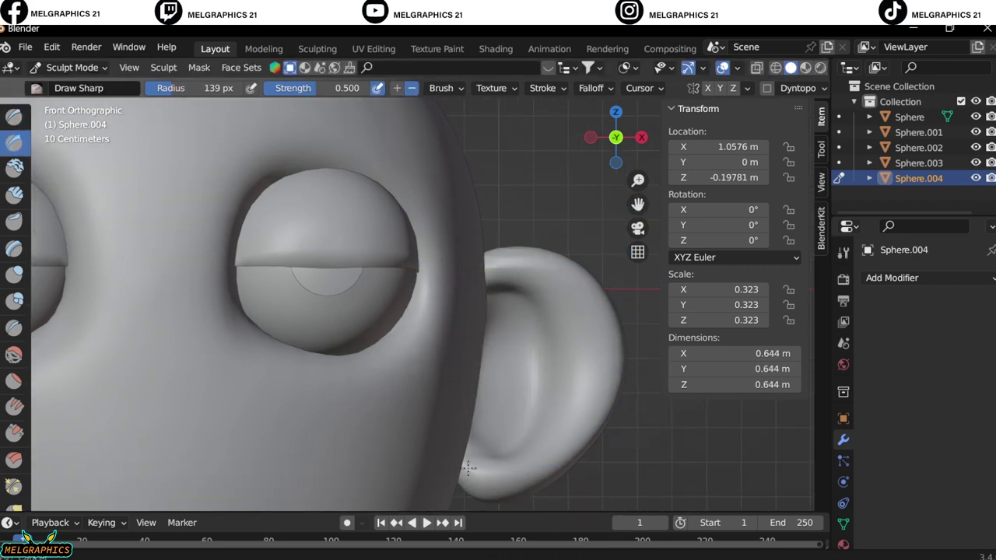
drag(587, 365, 522, 438)
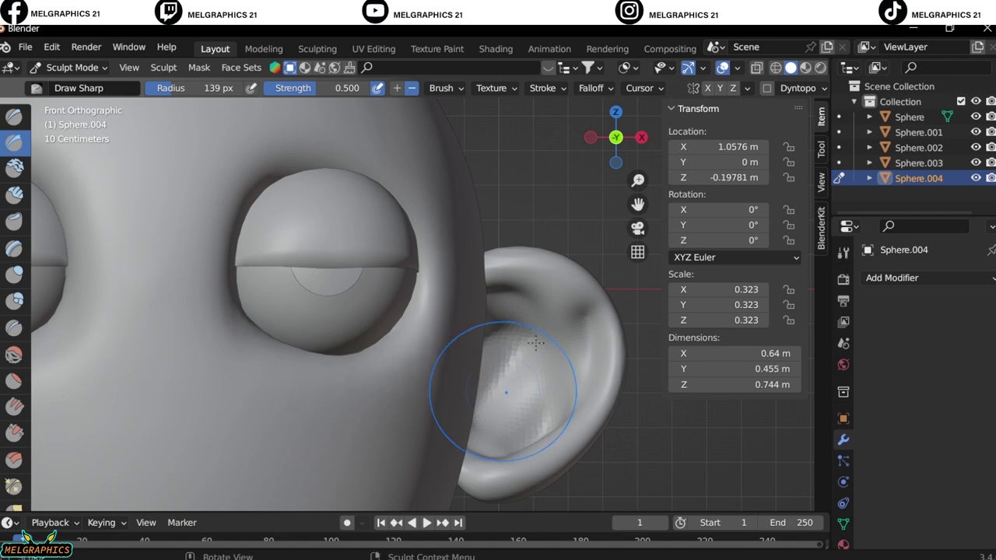
key(g)
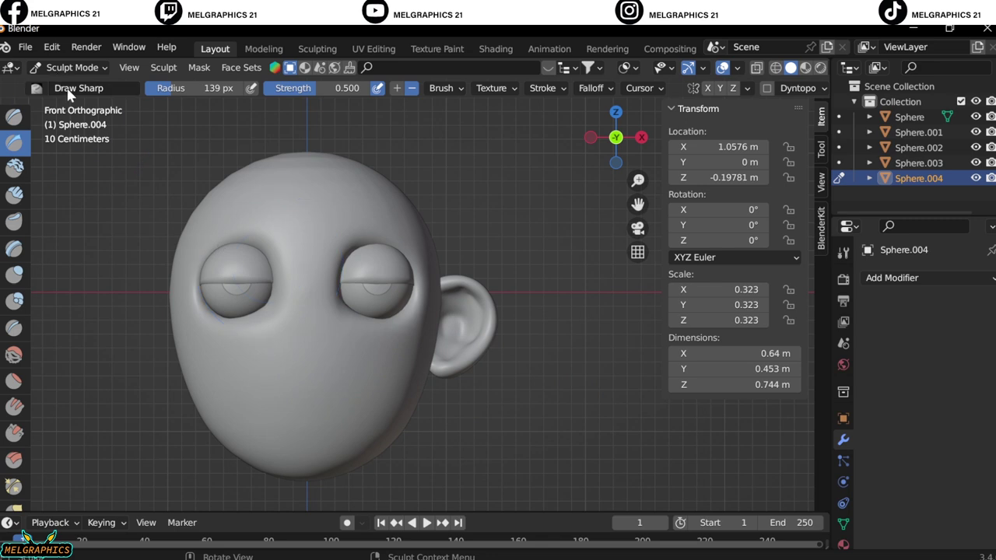
- Back in Object Mode, add a UV sphere scaled to 0.1 and lower it below the eyes
click(71, 68)
click(67, 78)
key(shift+a)
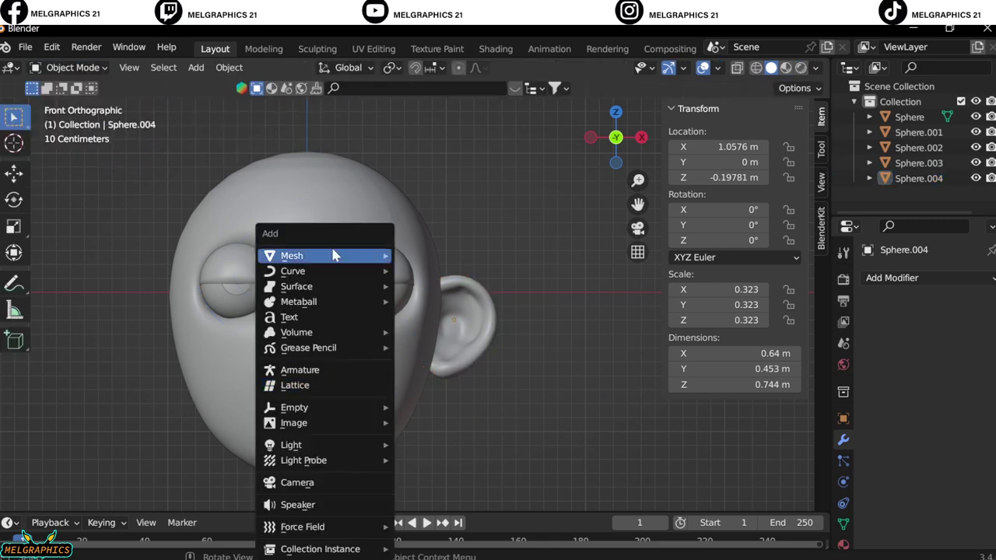
click(435, 288)
key(s)
key(Return)
key(g)
key(x)
key(z)
click(330, 370)
- Push the nose forward onto the face along Y and widen it on X into an oval
key(KP_3)
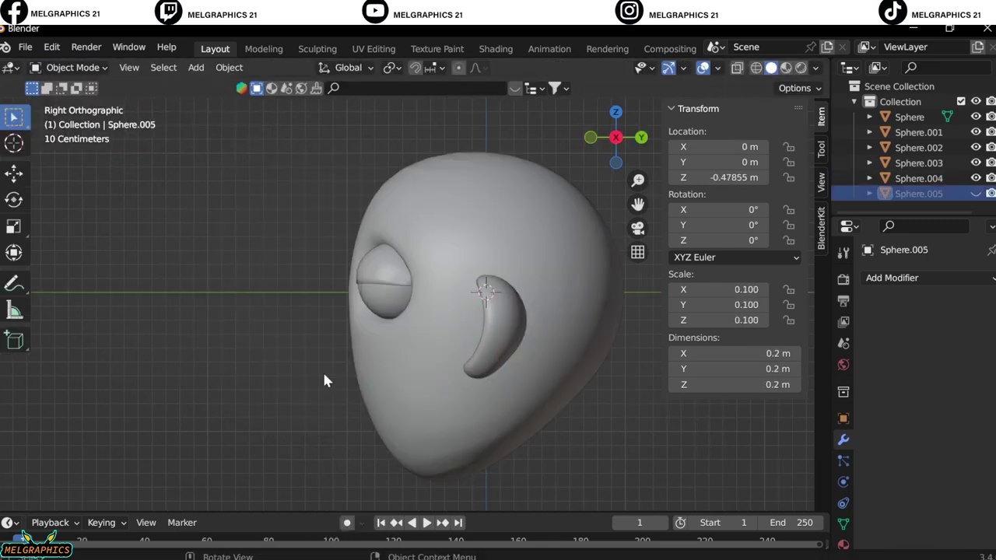
key(g)
key(y)
click(193, 408)
key(KP_1)
scroll(355, 407, up, 4)
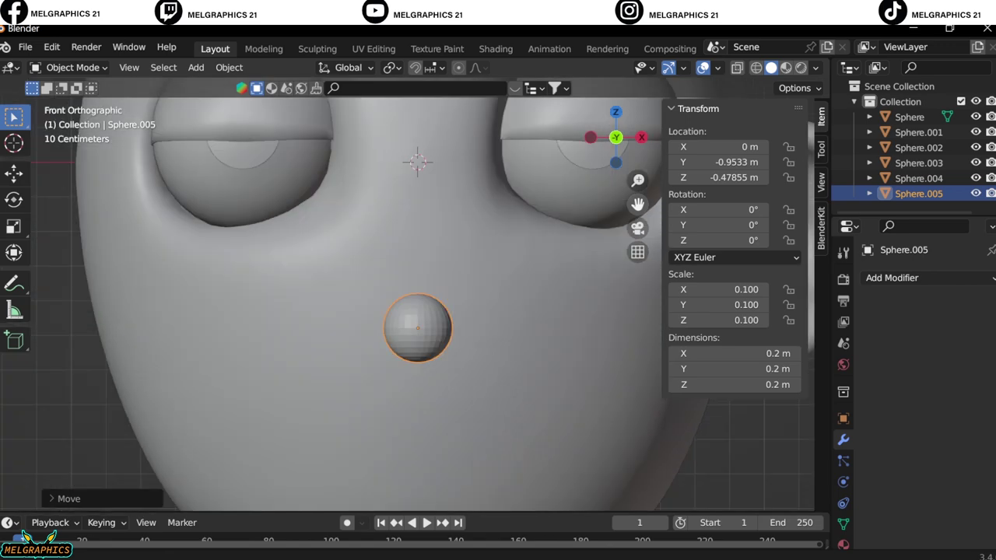
key(s)
key(x)
click(405, 268)
- Give the ear a Mirror modifier using Sphere as the mirror object
right_click(405, 269)
click(403, 257)
scroll(476, 356, down, 3)
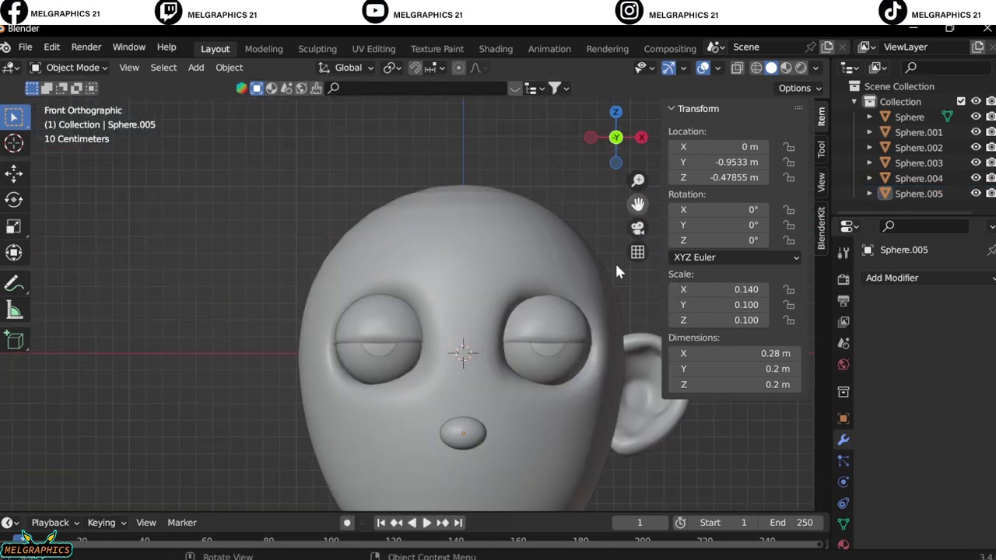
click(640, 397)
click(891, 278)
click(674, 462)
click(970, 382)
click(433, 389)
scroll(575, 277, down, 3)
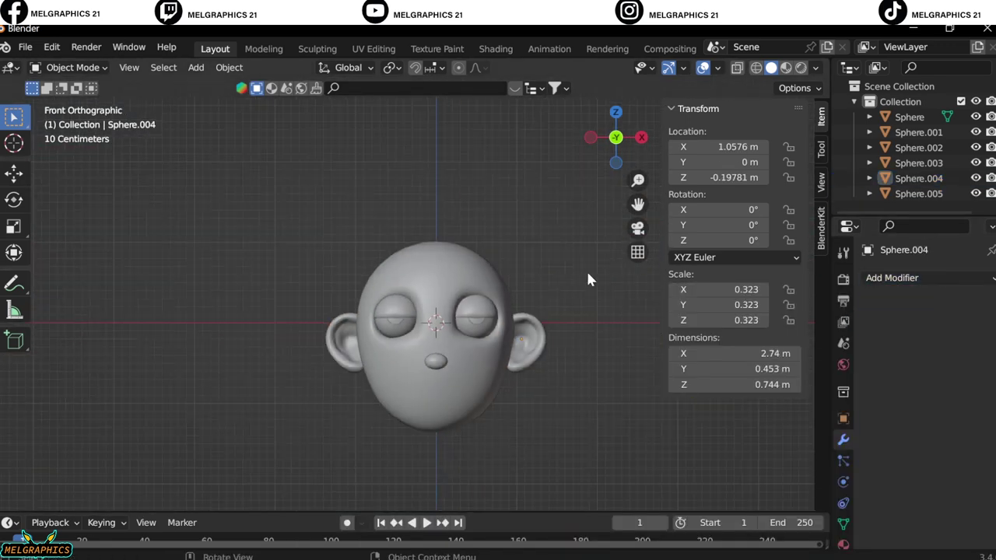
- Add a cylinder, lower it below the head, and shrink it to neck size
key(shift+a)
click(538, 405)
key(g)
key(z)
click(544, 435)
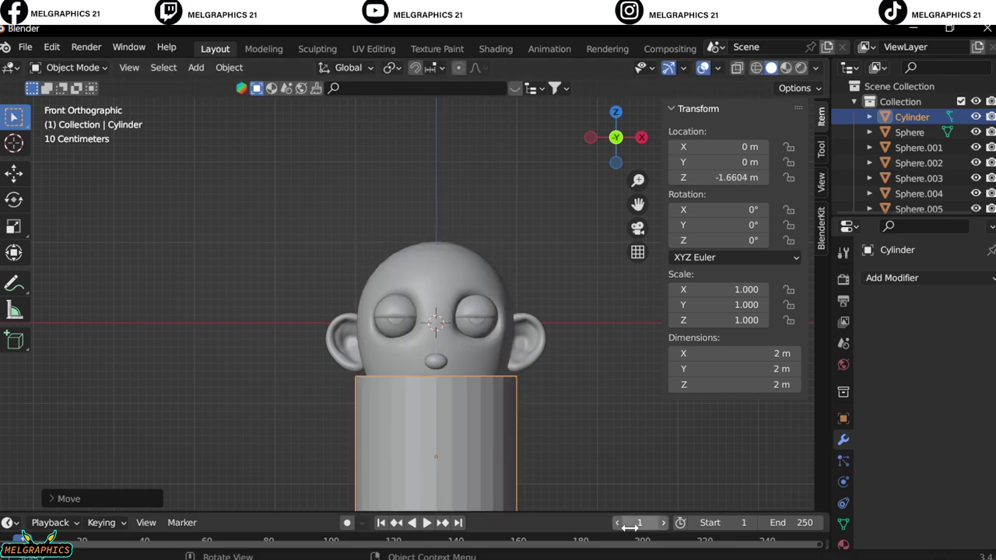
key(s)
click(590, 416)
key(s)
click(475, 469)
- In side view, move the neck back and up beneath the head
key(KP_3)
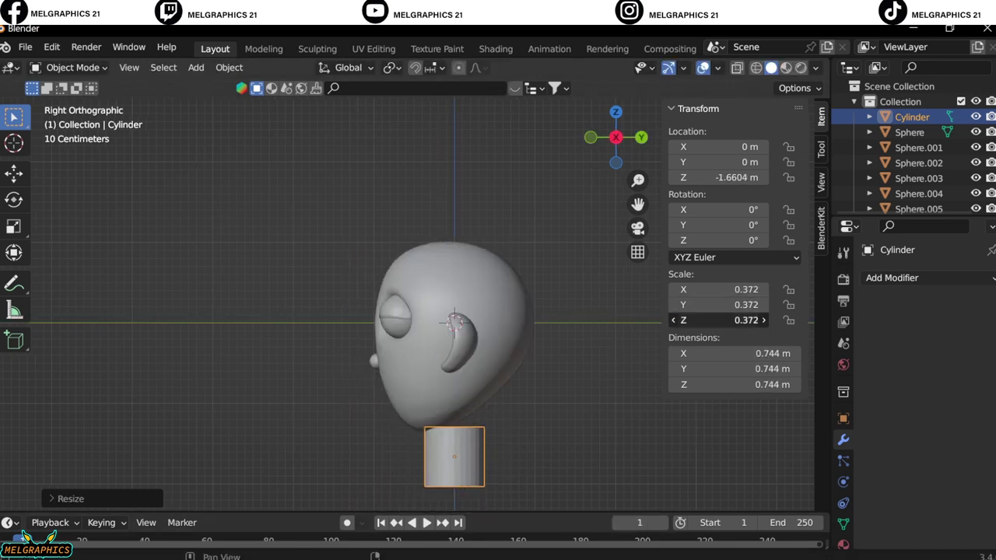
key(g)
key(y)
click(506, 440)
key(g)
key(z)
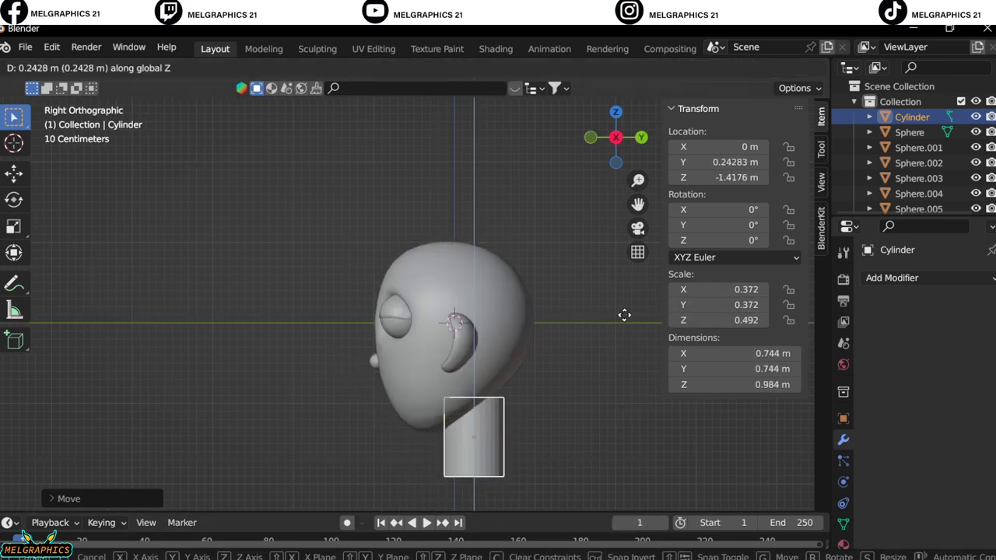
click(624, 314)
key(Escape)
- Set the neck's scale to 0.262/0.262/0.492 and center it under the head
key(KP_1)
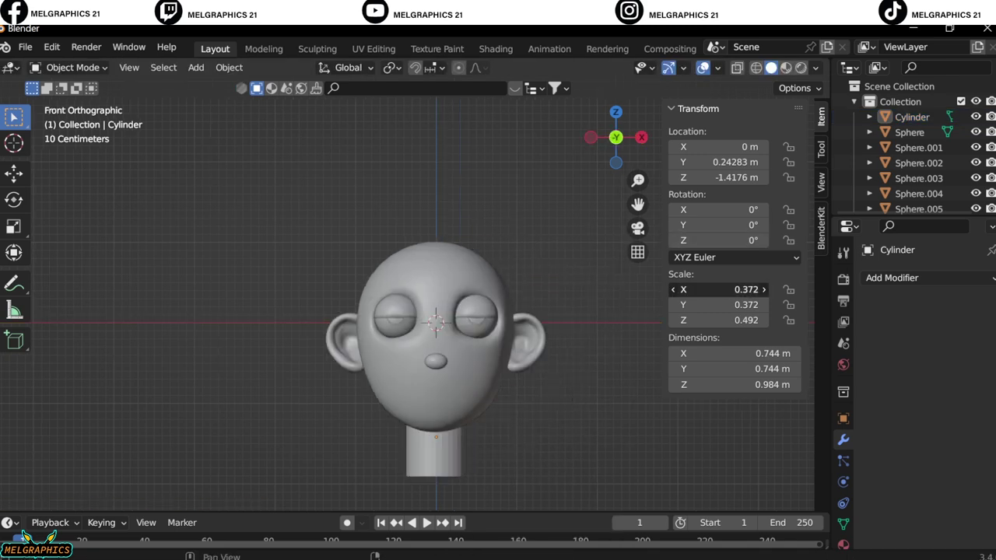
key(KP_3)
double_click(737, 305)
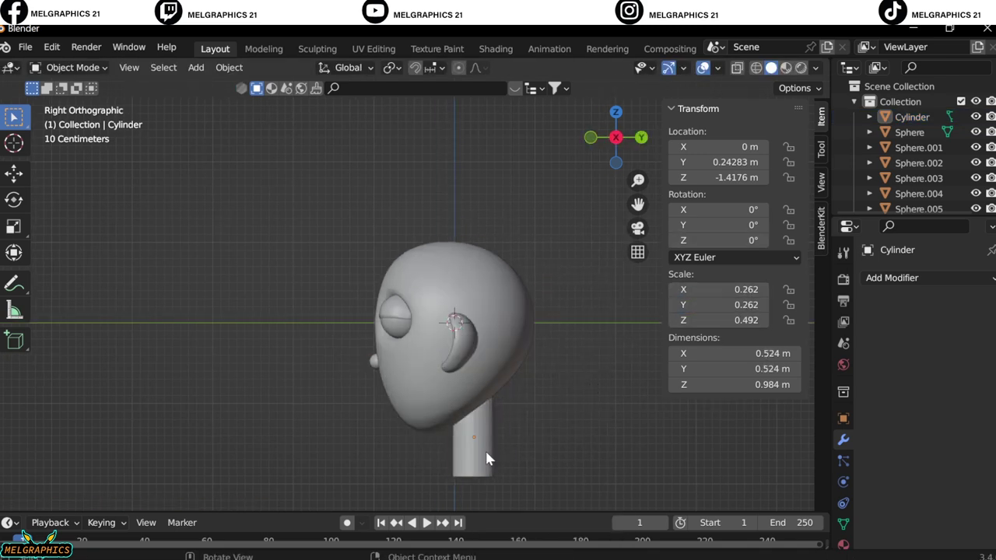
key(g)
key(y)
click(448, 465)
key(KP_1)
right_click(448, 464)
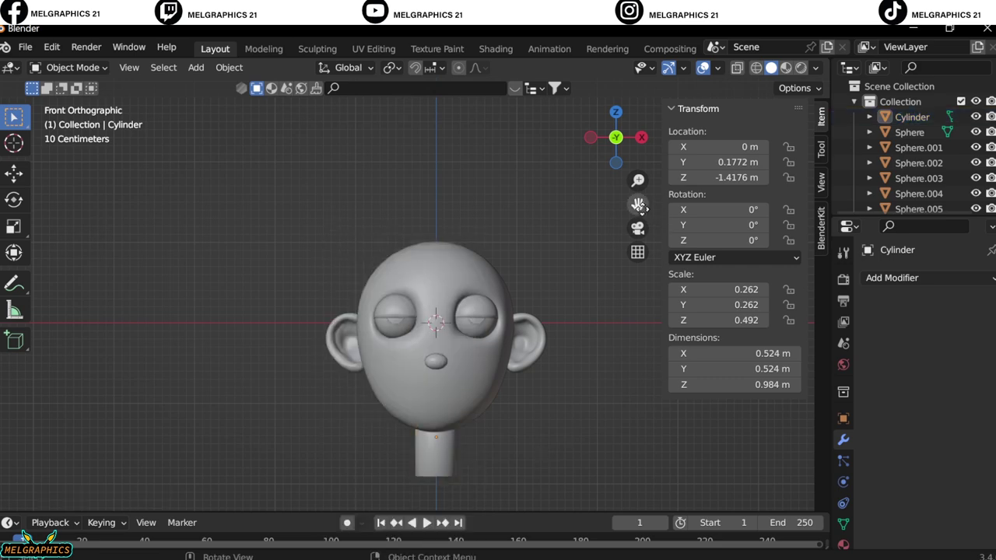
drag(640, 206, 671, 91)
scroll(451, 422, up, 3)
key(shift+a)
- Add a UV sphere for the body and position it below the neck
click(600, 302)
key(g)
key(z)
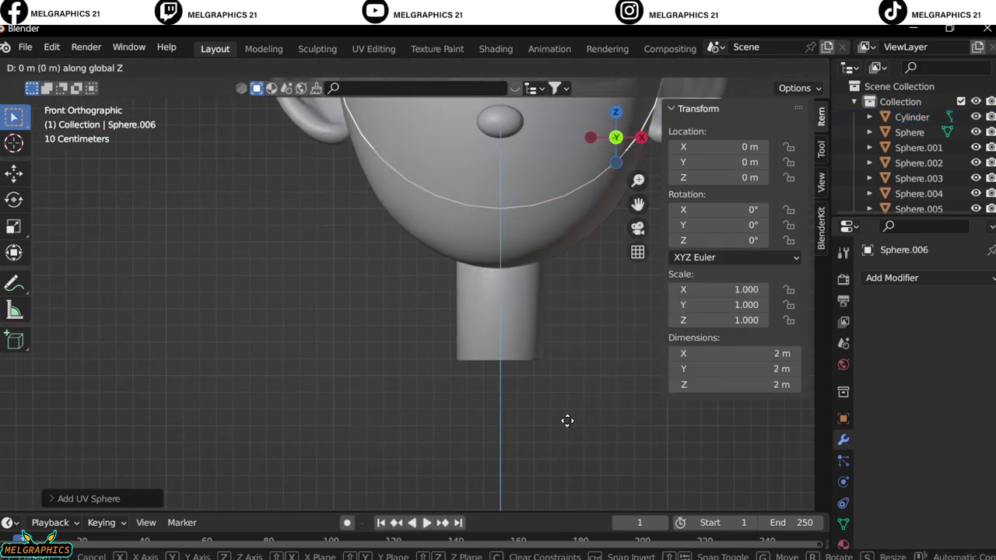
click(596, 349)
key(KP_3)
key(g)
key(y)
click(588, 331)
key(KP_1)
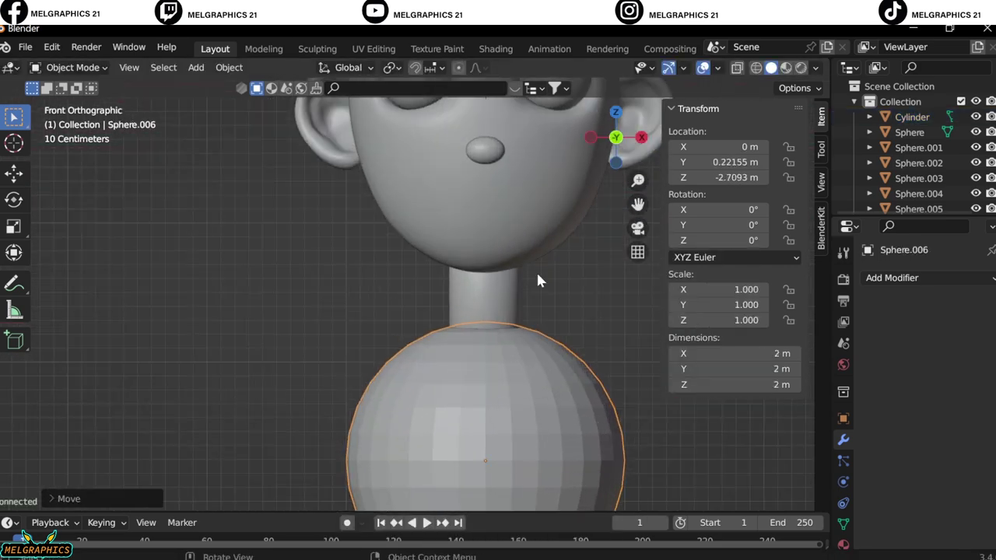
- In Sculpt Mode, use Line Project to cut a flat base across the body sphere
click(71, 67)
click(70, 118)
mouse_move(590, 356)
mouse_down()
mouse_move(618, 359)
mouse_move(603, 365)
mouse_up()
scroll(591, 358, down, 2)
scroll(13, 465, down, 5)
scroll(13, 464, down, 3)
click(14, 478)
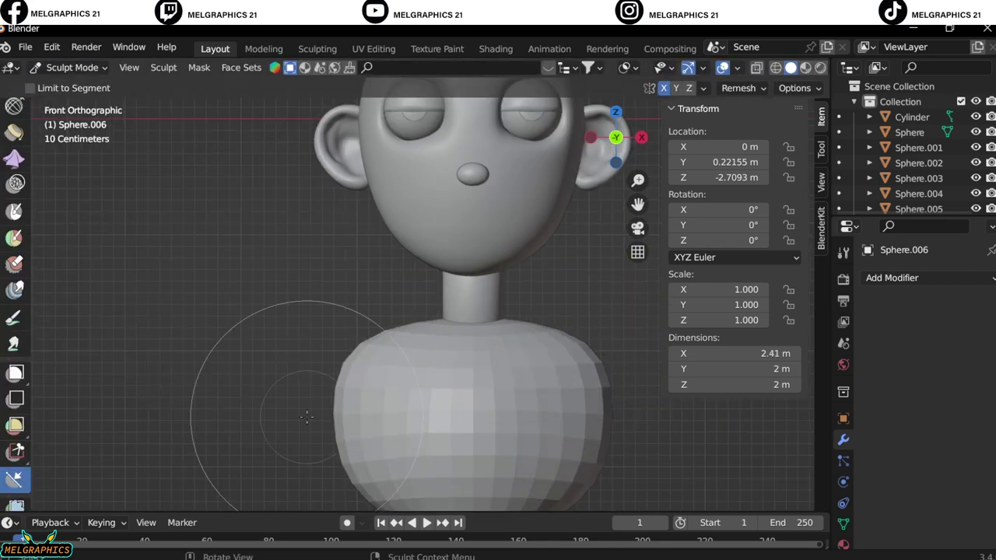
drag(305, 417, 640, 414)
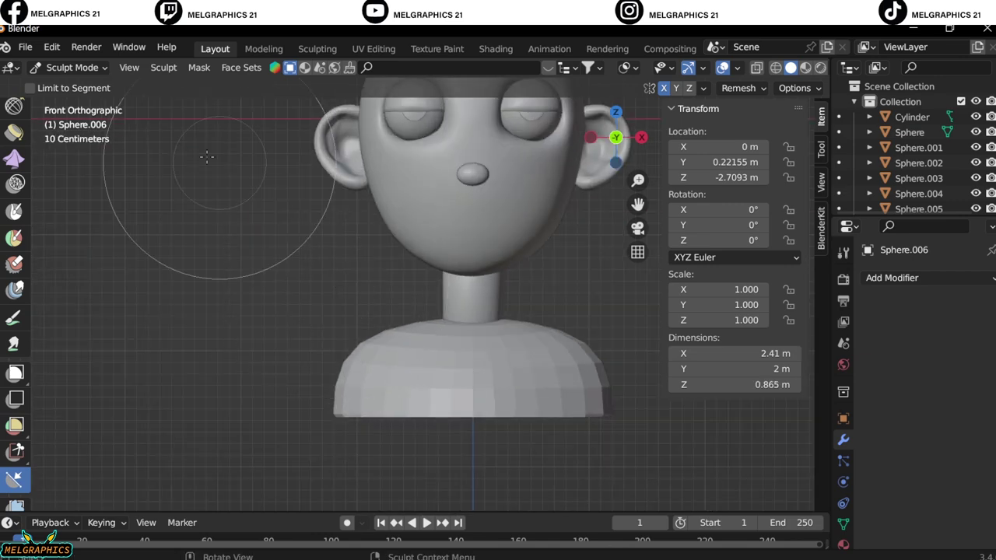
- Return to Object Mode, smooth-shade the bust, and add a new UV sphere
click(72, 66)
click(69, 84)
right_click(565, 289)
click(565, 295)
mouse_move(564, 296)
middle_down()
mouse_move(499, 420)
mouse_move(545, 326)
middle_up()
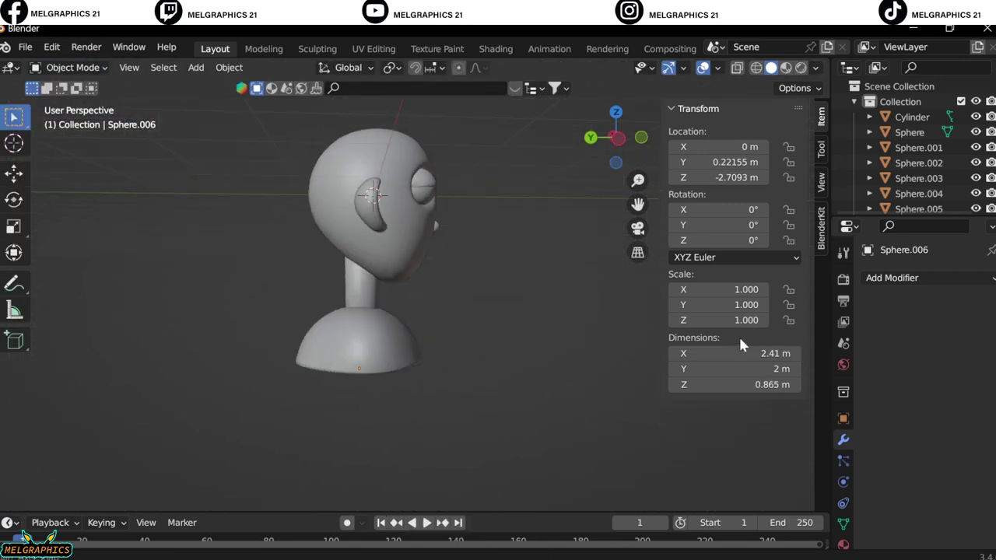
key(KP_1)
key(shift+a)
click(622, 304)
- Raise the new sphere above the head and Line Project away its lower half into a dome
key(z)
click(496, 235)
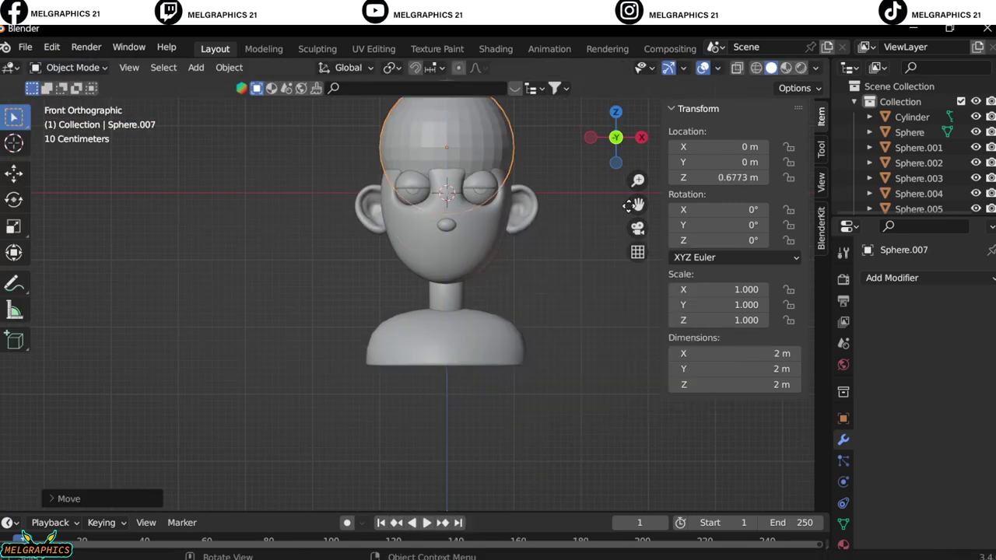
scroll(496, 235, up, 3)
click(72, 66)
click(67, 117)
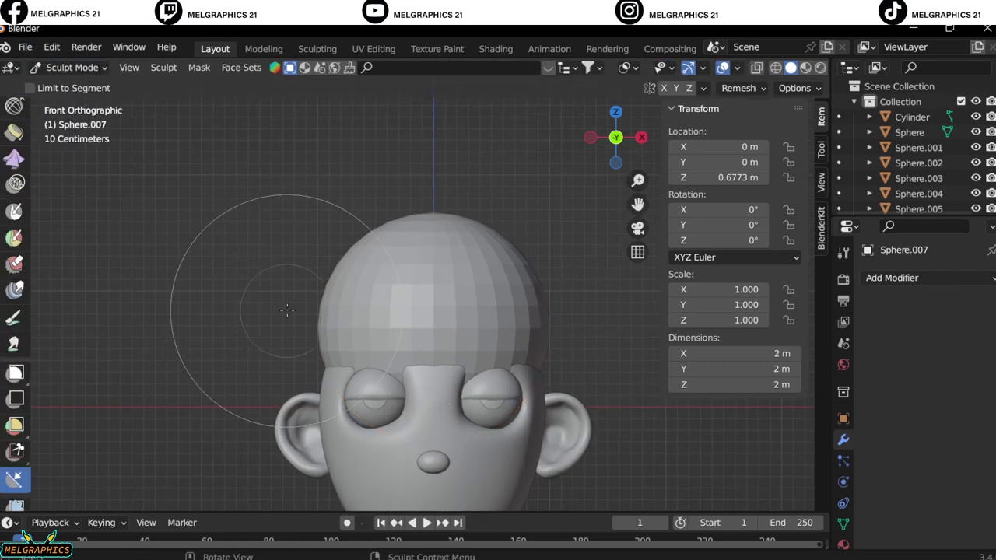
drag(292, 327, 634, 329)
- Back in Object Mode, lower the dome onto the head at Z 0.44942
key(ctrl+Tab)
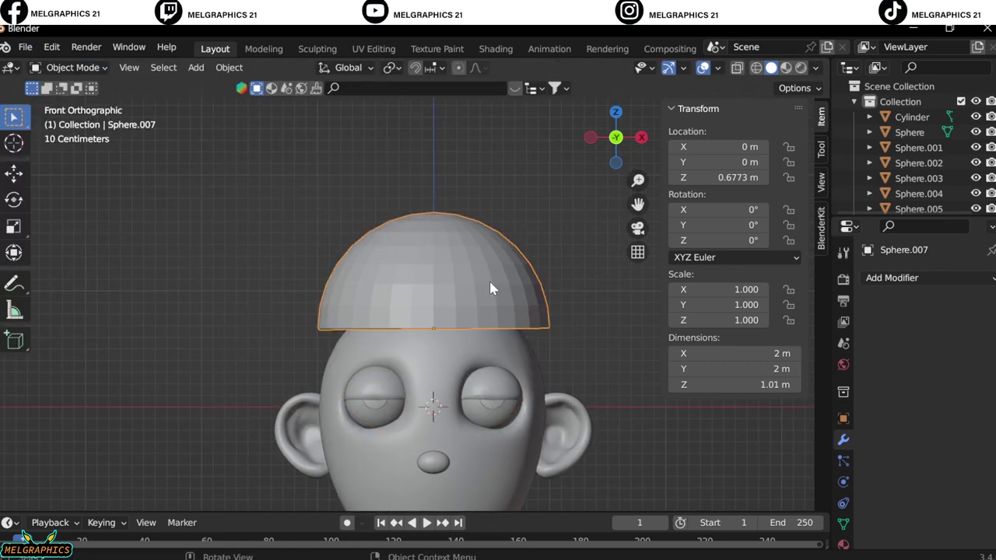
key(g)
key(z)
click(489, 318)
key(KP_3)
key(KP_1)
key(g)
key(z)
click(524, 227)
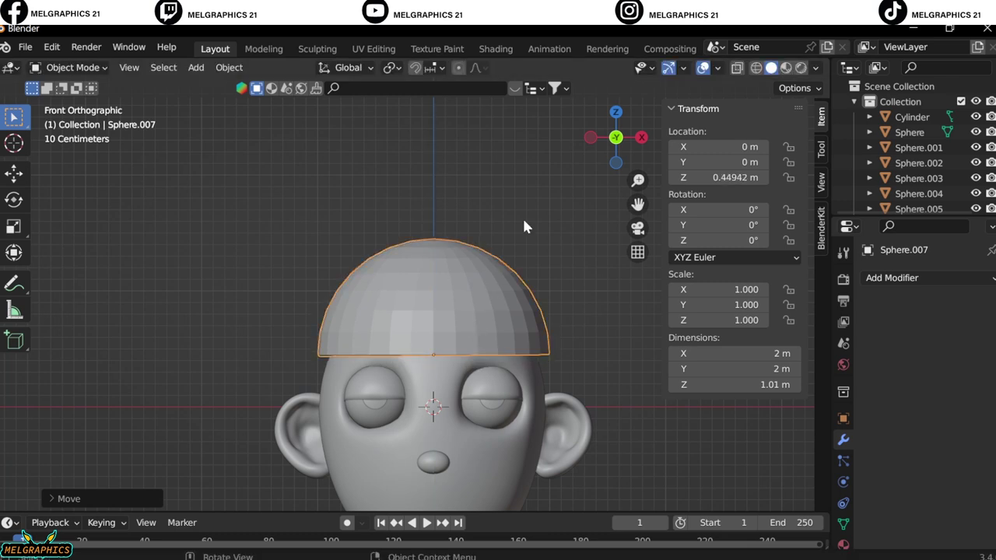
- Add a torus and place it around the dome's lower edge as the hat band
key(shift+a)
click(584, 349)
key(g)
key(z)
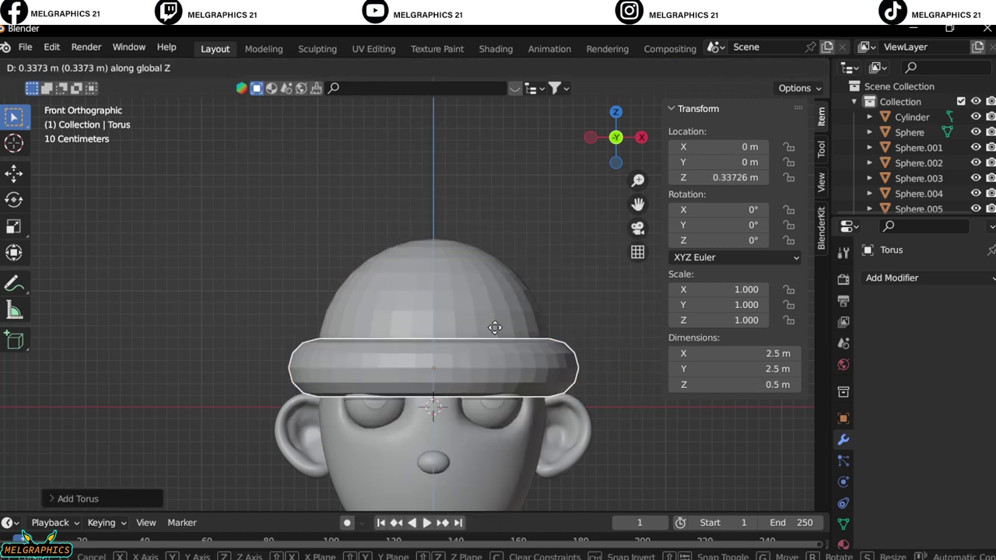
click(495, 321)
key(KP_3)
key(KP_1)
scroll(555, 356, down, 1)
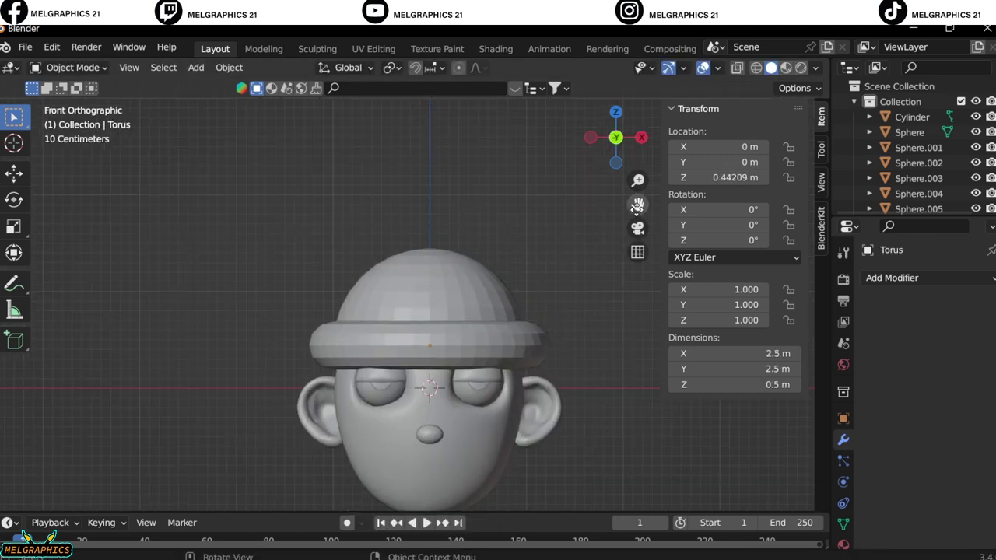
drag(637, 205, 635, 63)
- Apply Shade Smooth to the hat and enter Edit Mode on the torus
right_click(470, 151)
click(393, 151)
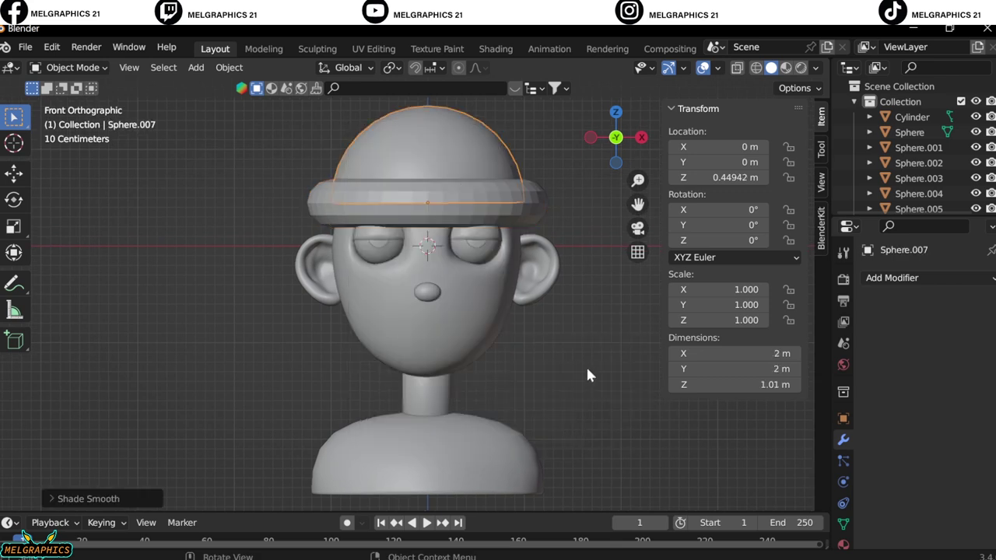
key(Tab)
scroll(428, 204, up, 4)
scroll(309, 362, down, 2)
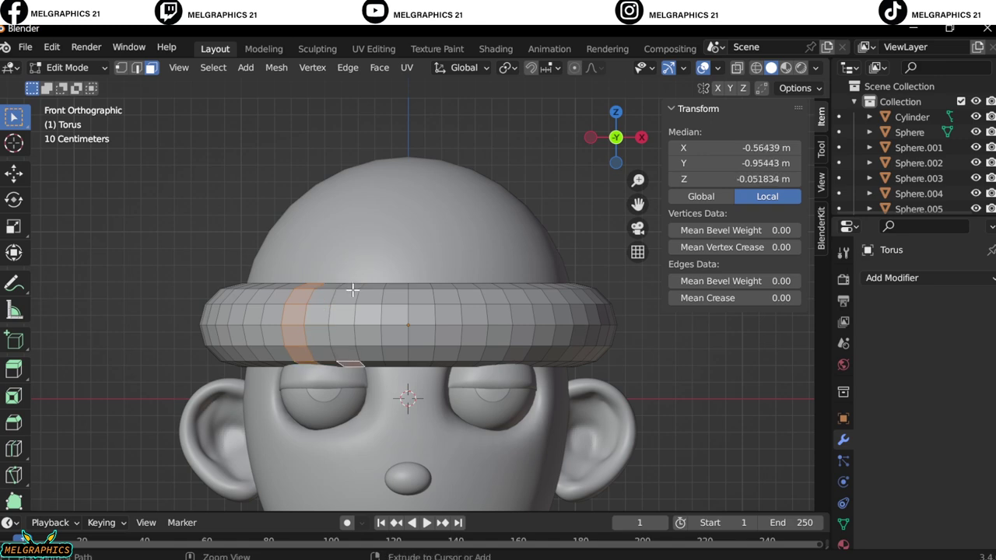
- Select alternate vertical face stripes on the first half of the hat band
middle_drag(617, 357, 434, 355)
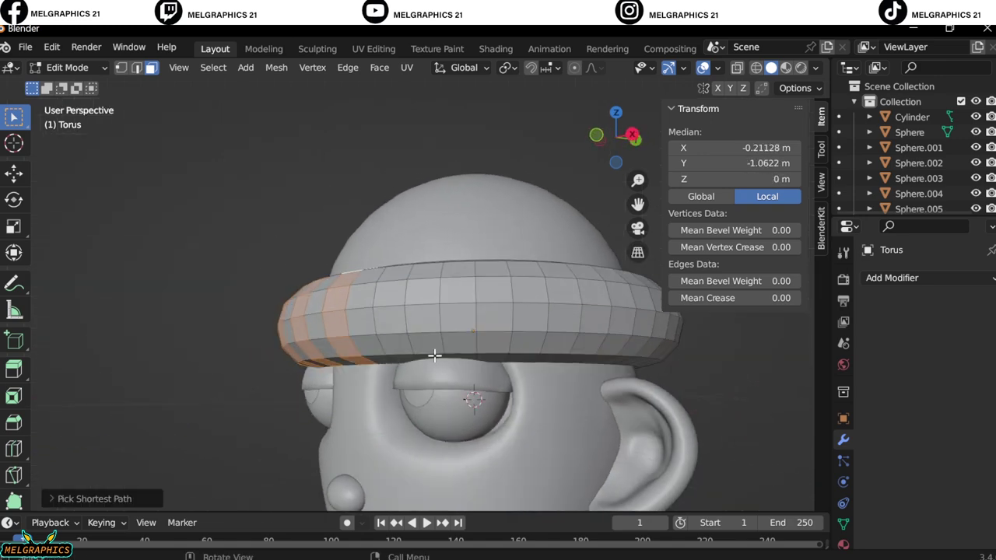
ctrl+click(411, 300)
mouse_move(440, 289)
middle_down()
mouse_move(412, 300)
mouse_move(422, 355)
mouse_move(456, 311)
mouse_move(421, 320)
mouse_move(573, 393)
mouse_move(431, 296)
mouse_move(435, 356)
mouse_move(514, 423)
mouse_move(485, 342)
middle_up()
ctrl+click(421, 321)
ctrl+click(573, 393)
ctrl+click(436, 355)
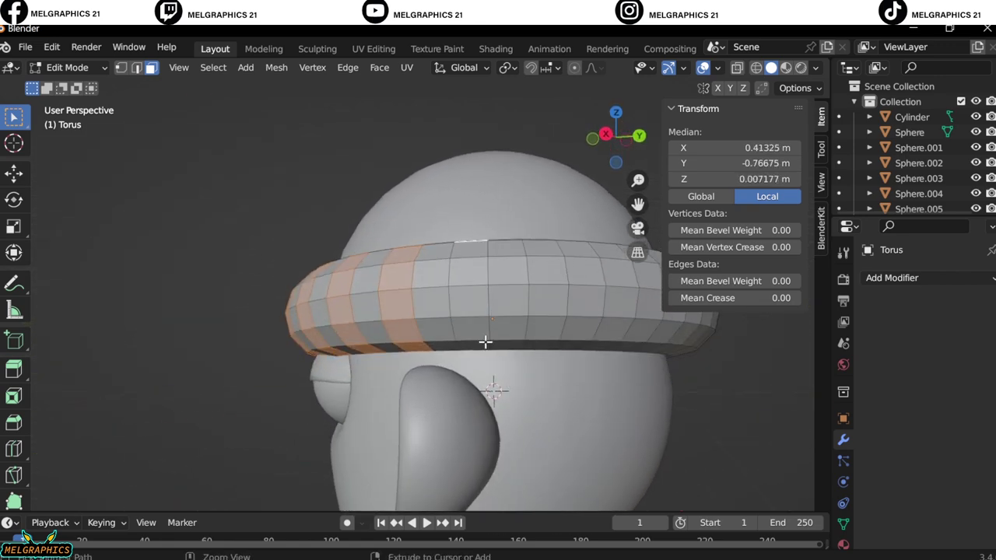
middle_drag(557, 306, 573, 389)
ctrl+click(573, 389)
ctrl+click(462, 407)
mouse_move(462, 407)
middle_down()
mouse_move(462, 327)
mouse_move(595, 371)
mouse_move(468, 314)
middle_up()
ctrl+click(462, 326)
ctrl+click(507, 329)
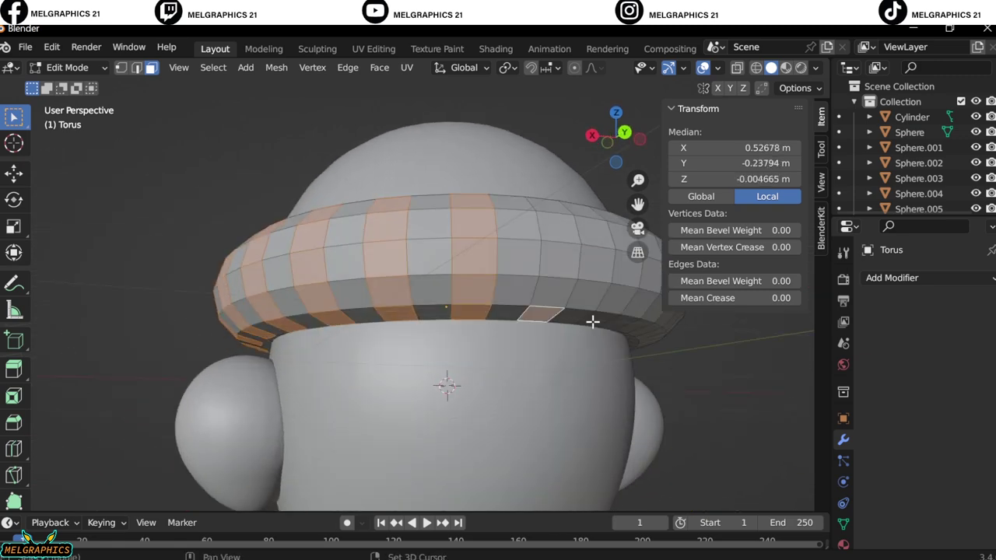
- Continue selecting alternate face stripes around the rest of the band
mouse_move(593, 322)
middle_down()
mouse_move(591, 385)
mouse_move(369, 368)
middle_up()
ctrl+click(369, 368)
mouse_move(446, 370)
middle_down()
mouse_move(534, 340)
mouse_move(536, 375)
mouse_move(411, 433)
mouse_move(331, 389)
mouse_move(429, 337)
mouse_move(380, 375)
middle_up()
ctrl+click(511, 344)
ctrl+click(331, 389)
ctrl+click(428, 338)
ctrl+click(322, 342)
middle_drag(322, 343, 322, 355)
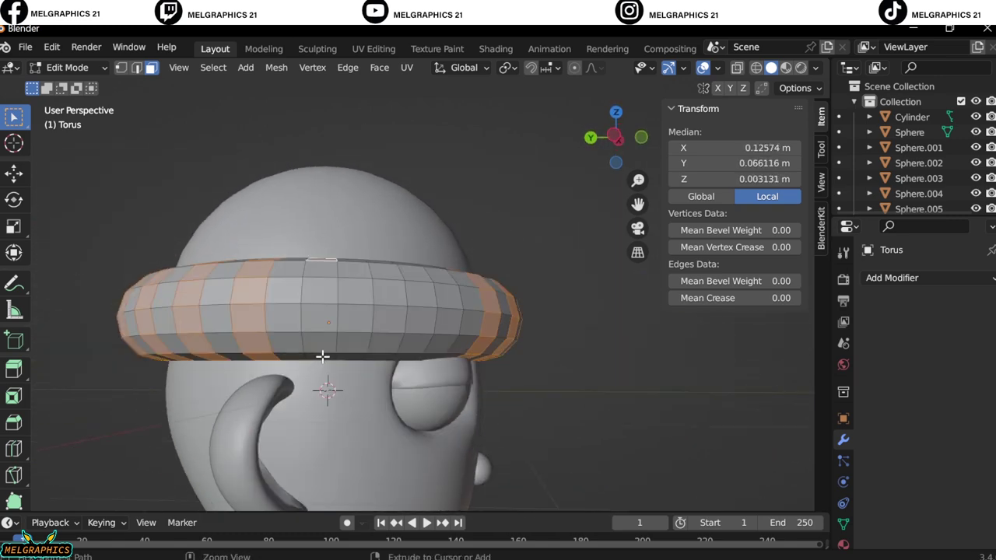
ctrl+click(320, 311)
mouse_move(319, 312)
middle_down()
mouse_move(396, 344)
mouse_move(392, 313)
mouse_move(382, 337)
mouse_move(464, 485)
middle_up()
ctrl+click(361, 315)
- Deselect the band faces and return to Object Mode in front view
key(alt+a)
key(KP_1)
click(67, 67)
click(78, 84)
- Add a Solidify modifier to the band, 0.48 m thick with offset -1
click(891, 277)
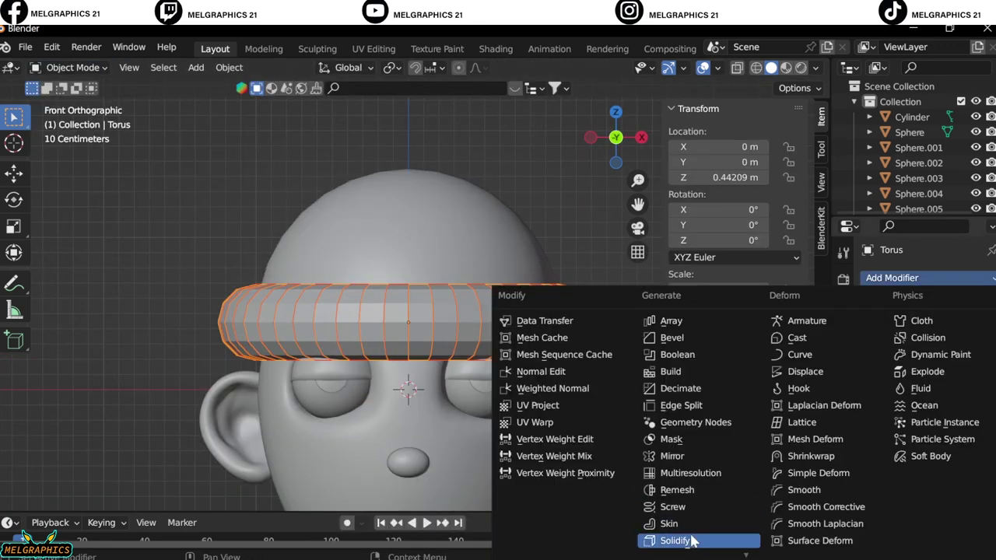
click(676, 536)
text(-0.9174)
key(Return)
scroll(630, 417, down, 2)
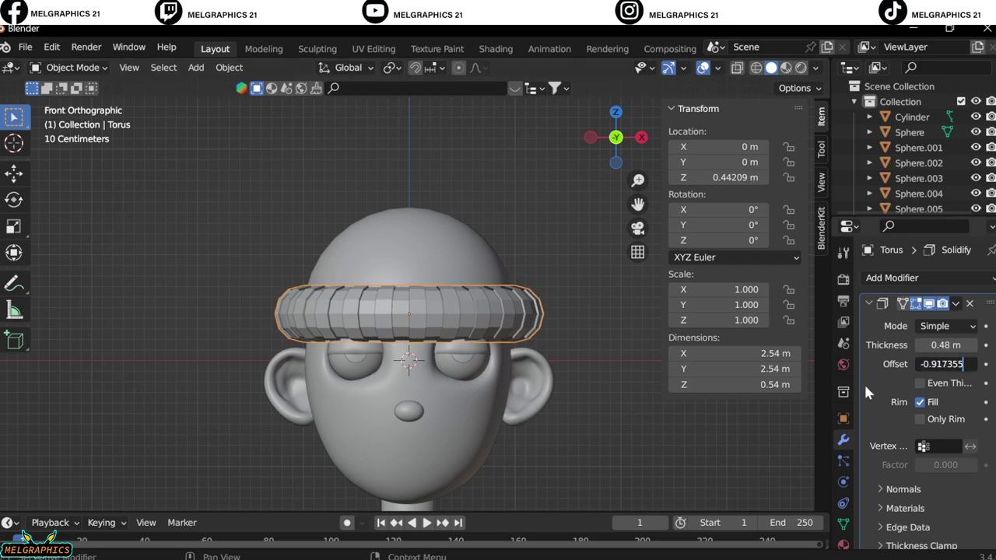
text(-1.0000)
middle_drag(535, 396, 500, 340)
key(KP_1)
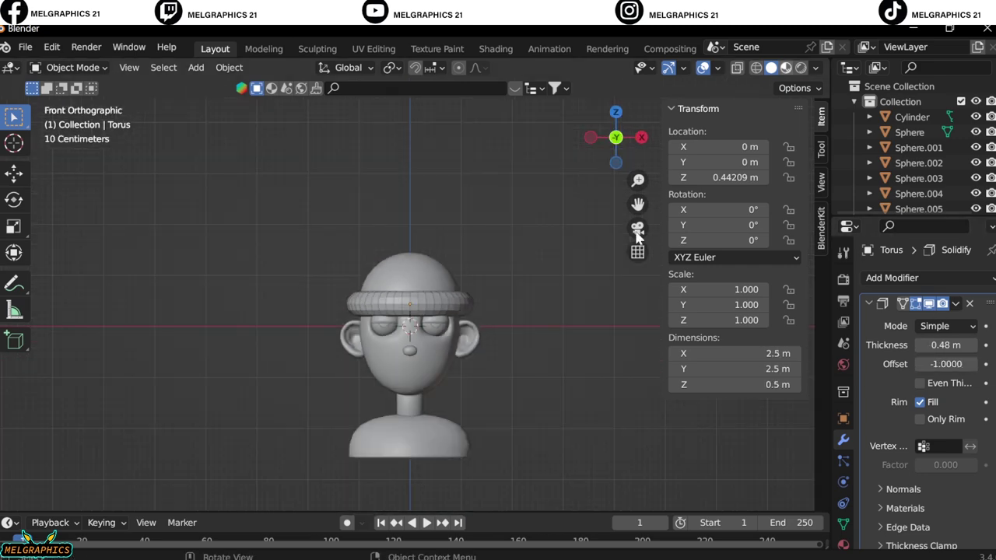
- Give the shoulders a new pink material, Material.001
click(637, 231)
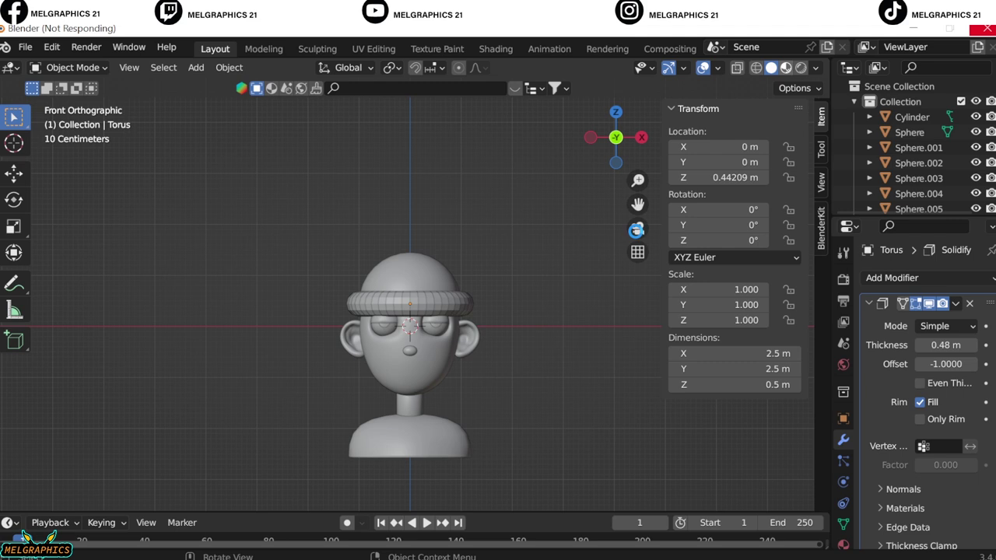
click(843, 544)
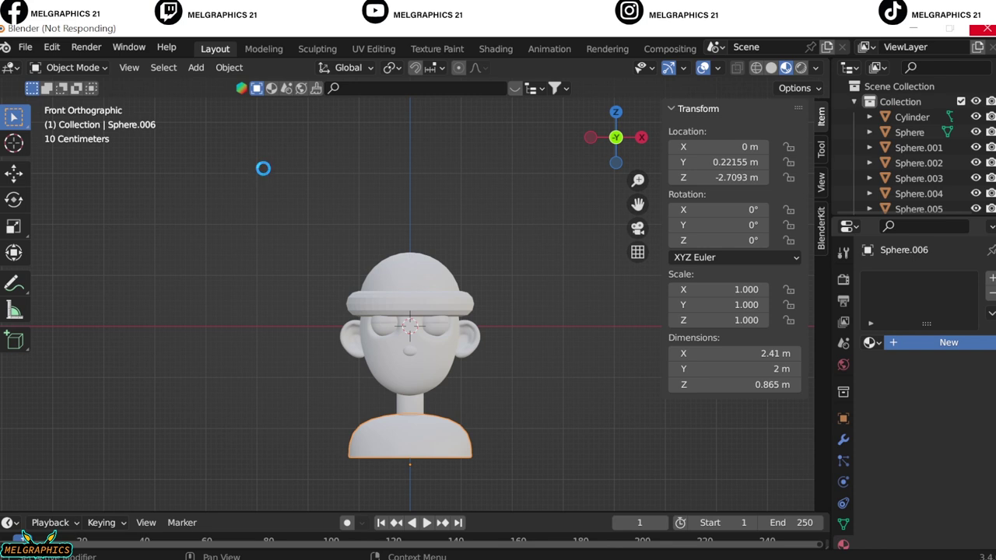
click(97, 69)
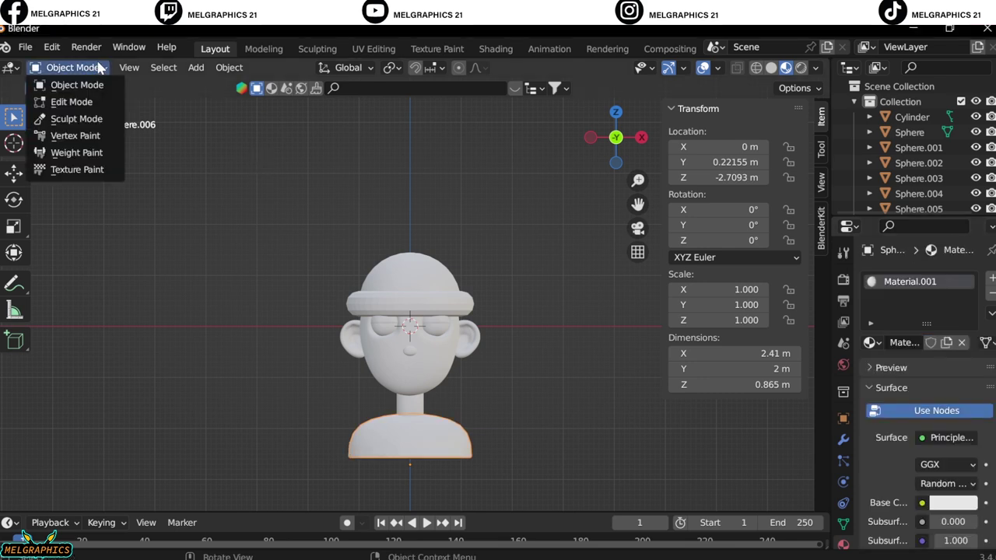
- Switch the shoulders into Sculpt Mode, viewed from the front
click(76, 118)
scroll(410, 334, up, 5)
shift+scroll(437, 386, down, 2)
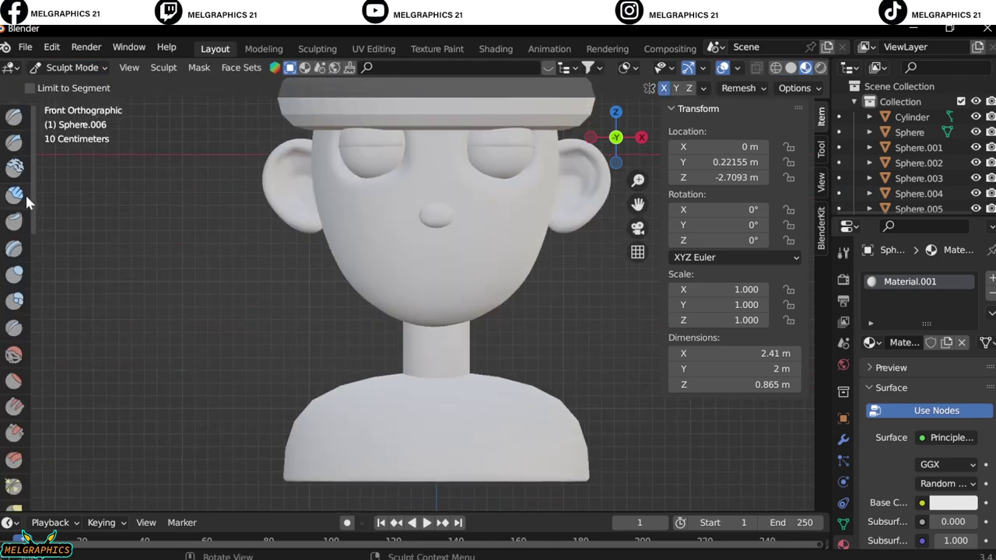
key(KP_1)
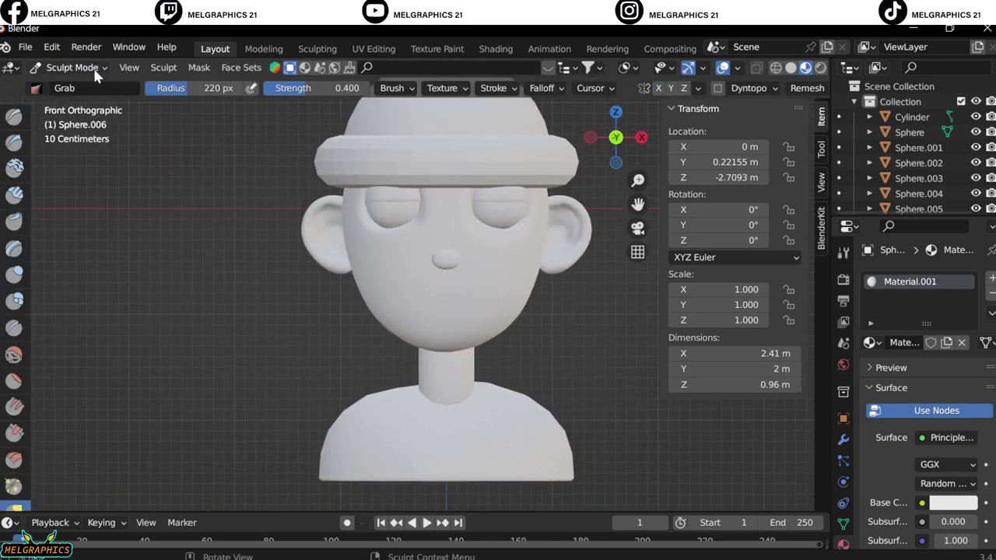
- In Edit Mode, select the ring of shirt faces around the base of the neck
click(67, 67)
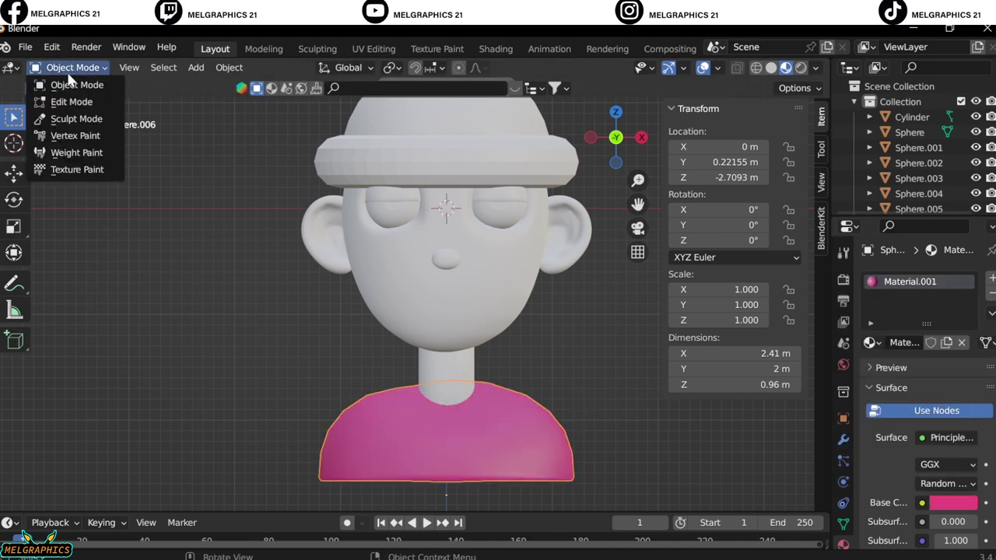
click(73, 100)
scroll(446, 233, up, 3)
scroll(385, 345, up, 2)
click(463, 383)
mouse_move(463, 383)
middle_down()
mouse_move(484, 396)
mouse_move(467, 393)
middle_up()
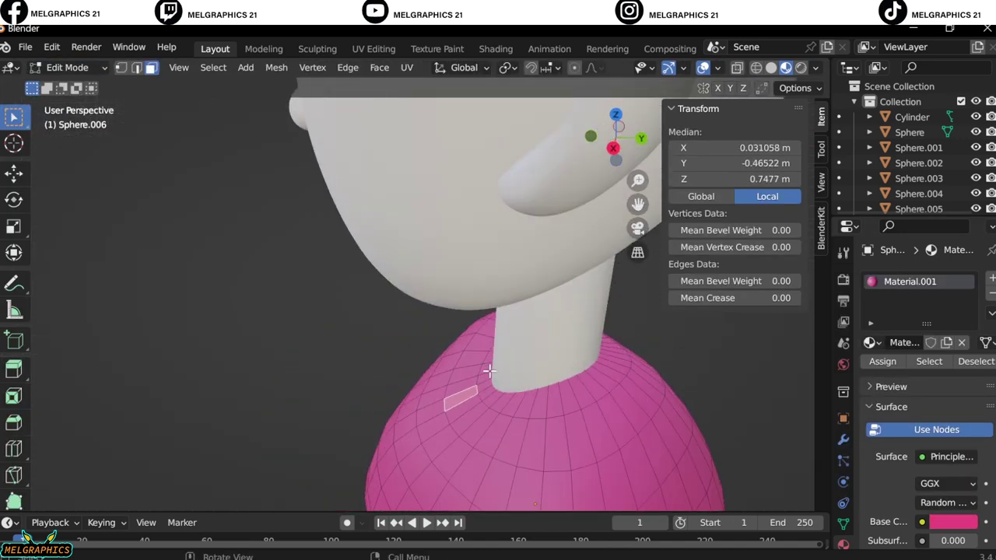
ctrl+click(460, 395)
ctrl+click(516, 451)
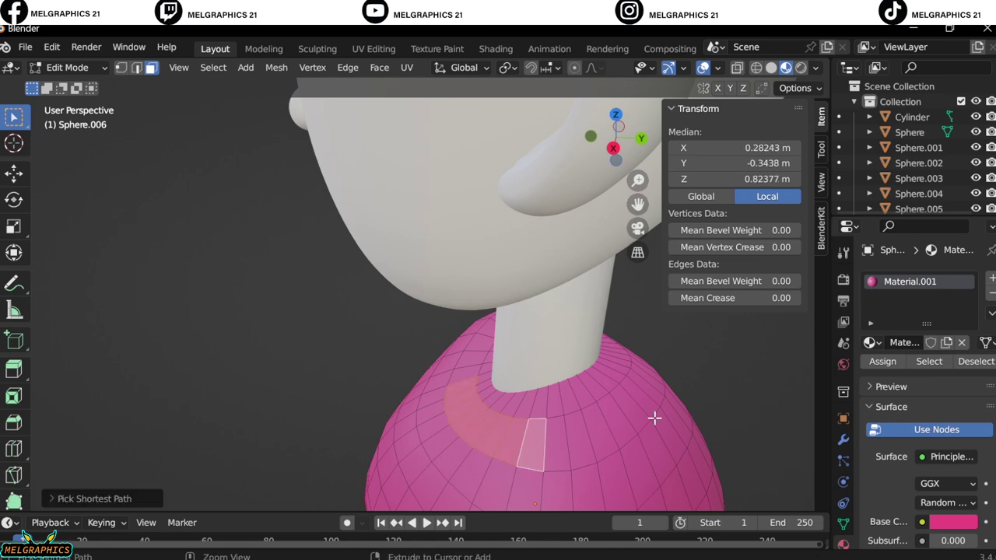
ctrl+click(584, 444)
middle_drag(727, 373, 316, 443)
ctrl+click(411, 413)
key(KP_1)
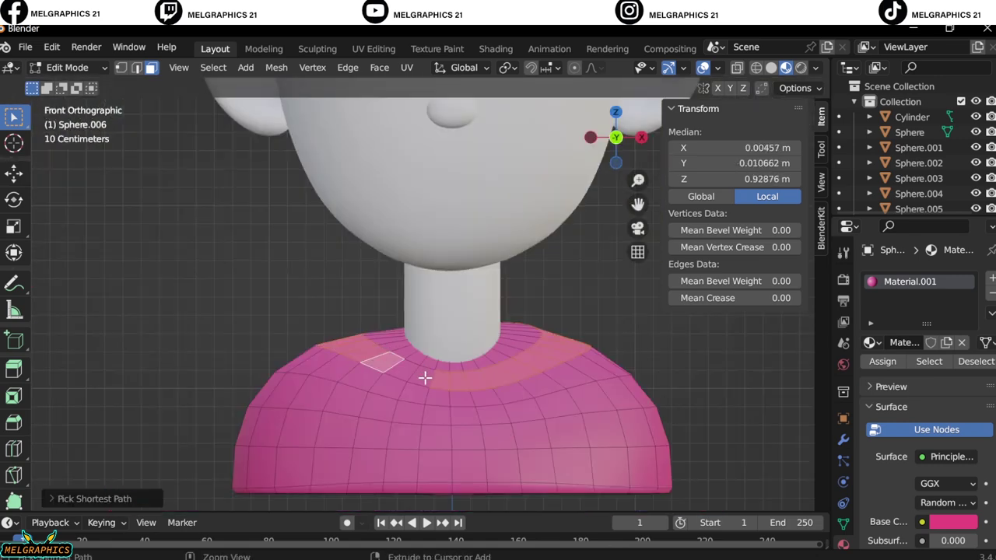
- Extrude the neck face ring upward into a raised collar
right_click(423, 376)
click(483, 369)
alt+click(422, 378)
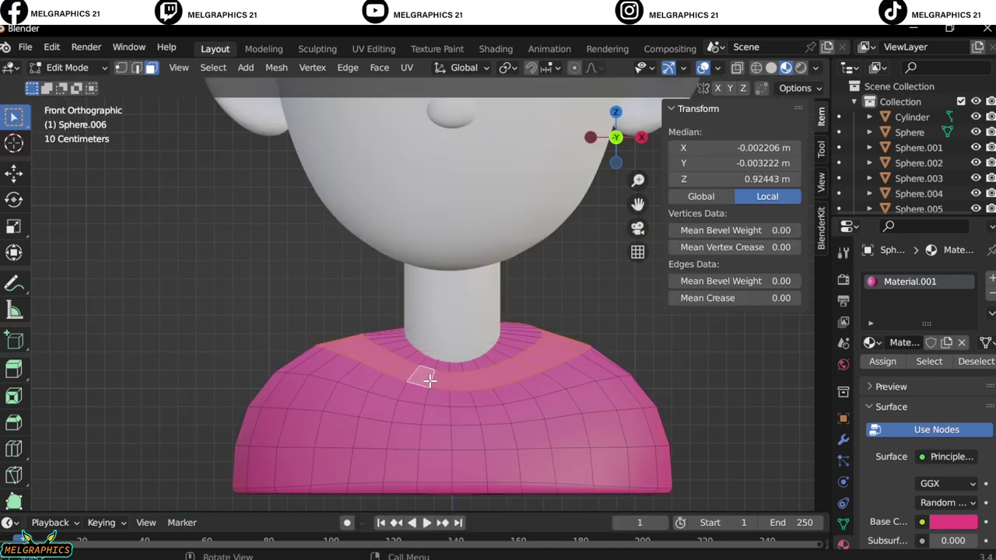
key(e)
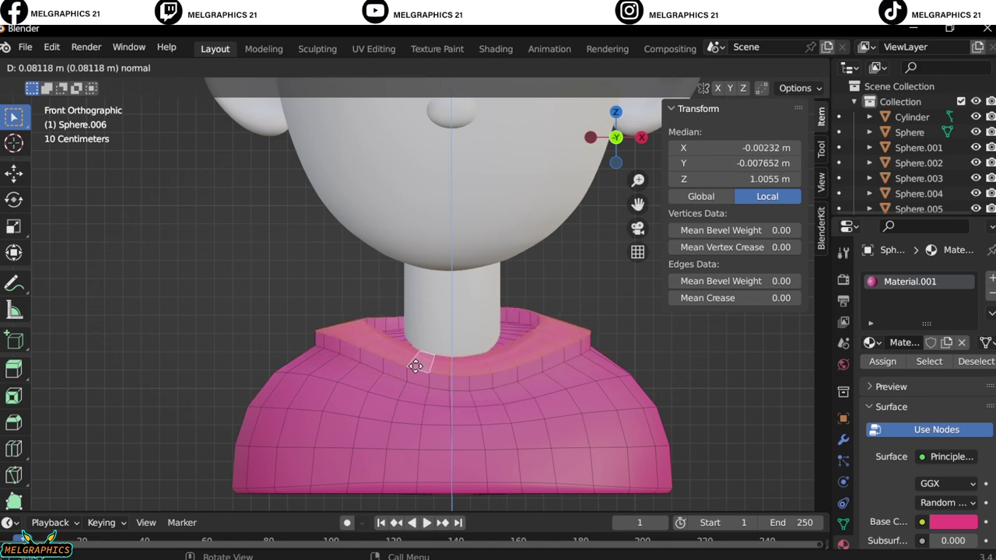
click(416, 367)
- Add a Bevel modifier to the shirt, 0.36 m with 17 segments
click(70, 68)
click(70, 81)
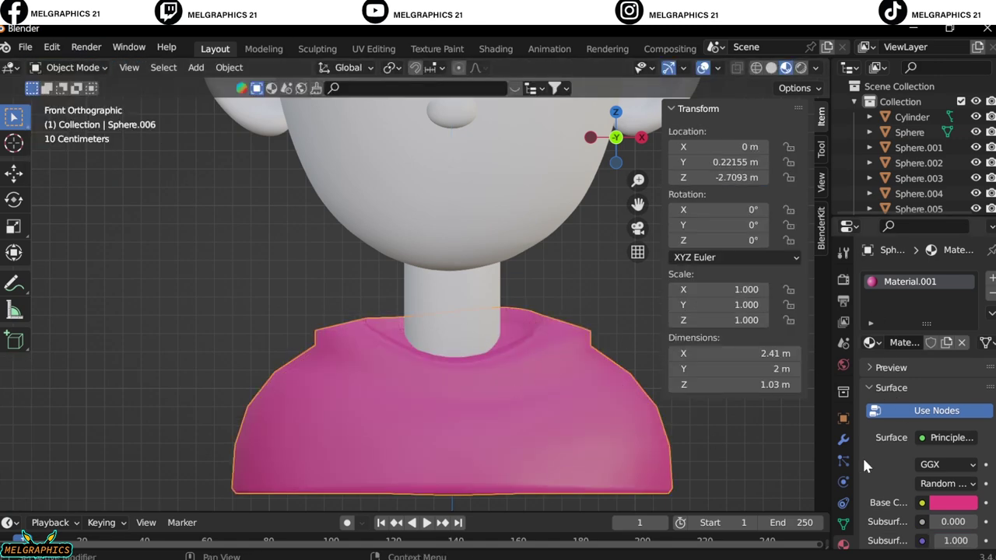
click(842, 440)
click(903, 278)
click(572, 333)
- Widen the shirt bevel and raise its segment count to 55
drag(945, 361, 972, 362)
drag(945, 380, 972, 380)
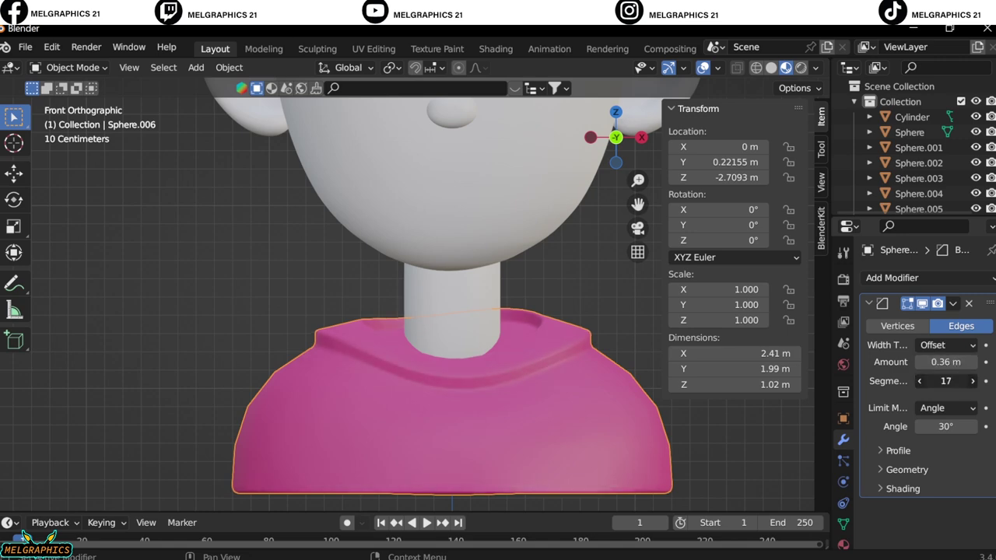
middle_drag(573, 350, 185, 216)
- In Edit Mode, select the collar edge loop around the neck
key(Tab)
ctrl+click(522, 360)
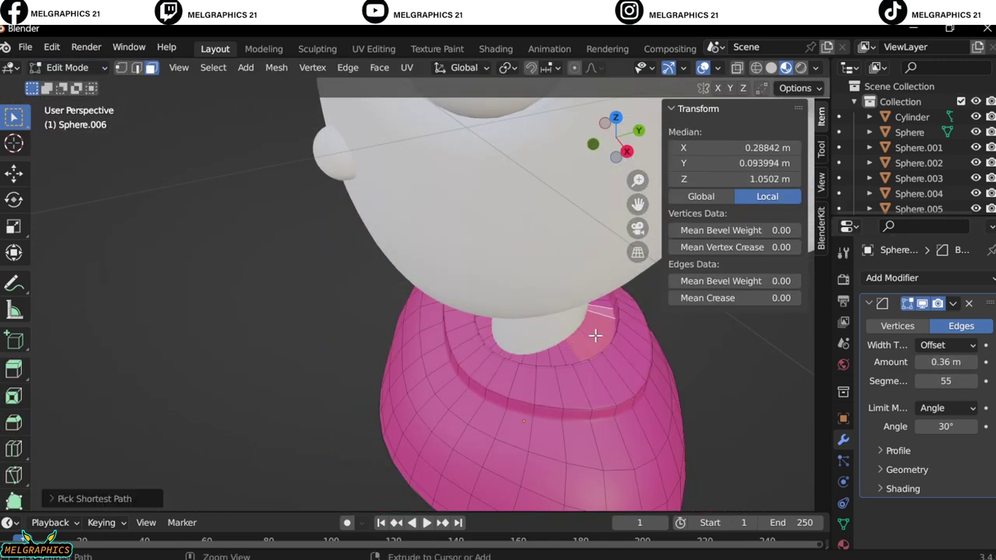
mouse_move(522, 360)
middle_down()
mouse_move(335, 264)
mouse_move(299, 355)
middle_up()
ctrl+click(222, 360)
middle_drag(221, 360, 242, 381)
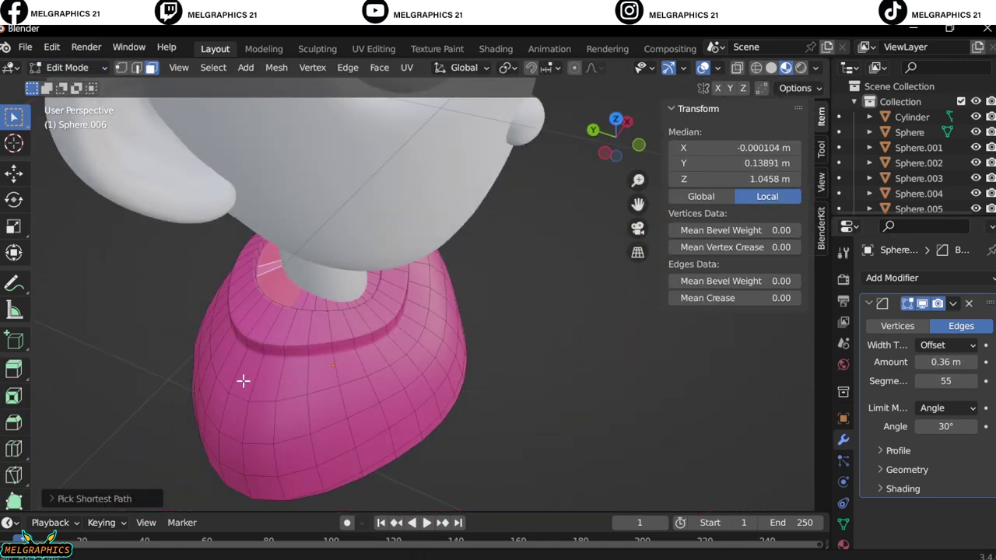
scroll(354, 294, up, 3)
mouse_move(216, 280)
middle_down()
mouse_move(194, 264)
mouse_move(712, 422)
middle_up()
ctrl+click(712, 422)
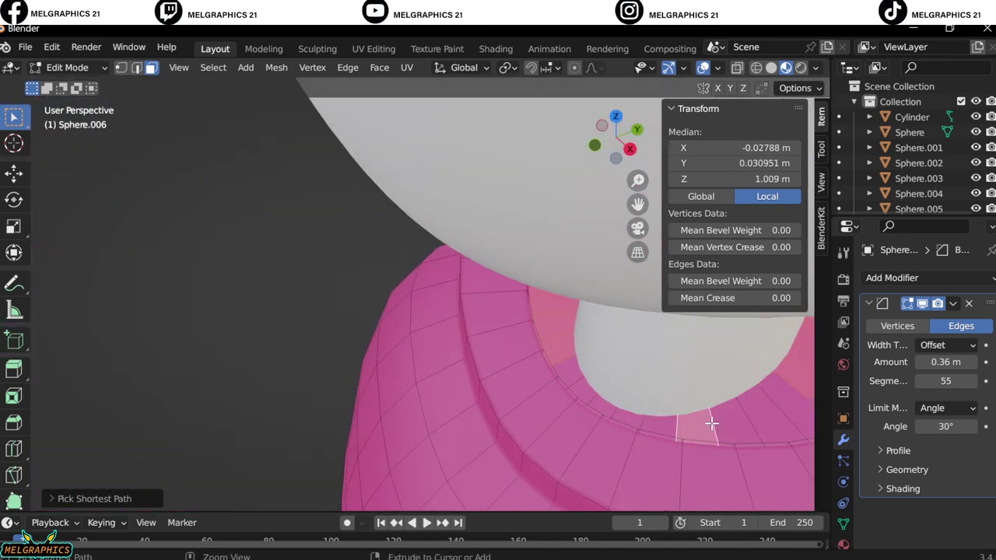
ctrl+click(581, 387)
key(KP_1)
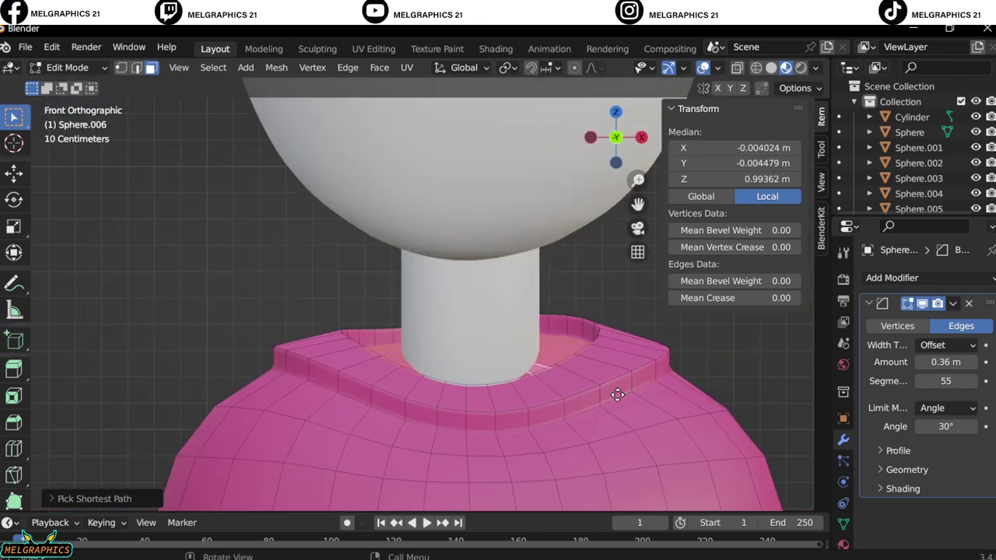
- Extrude the collar edge loop upward three times into a taller, layered collar
key(e)
click(610, 360)
key(KP_3)
key(e)
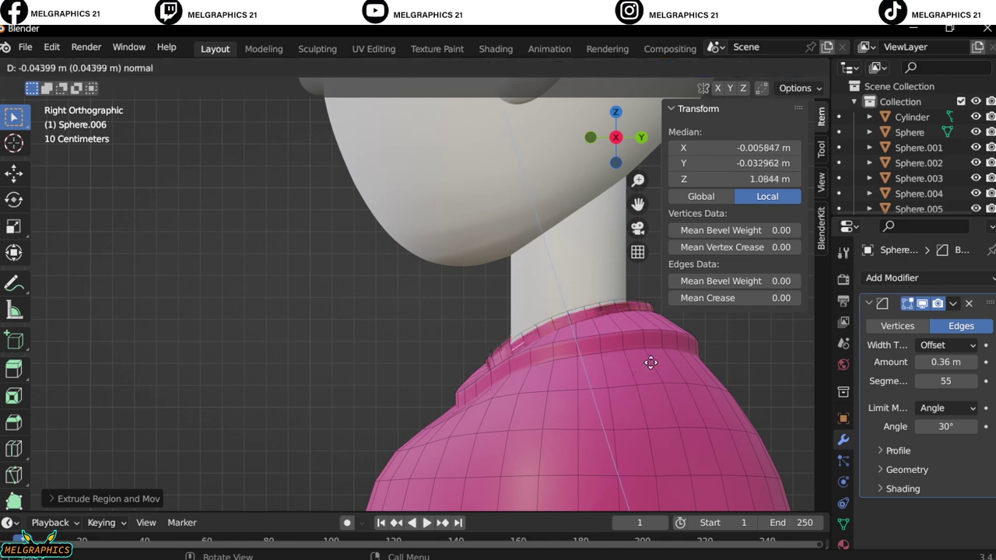
click(563, 364)
key(e)
key(y)
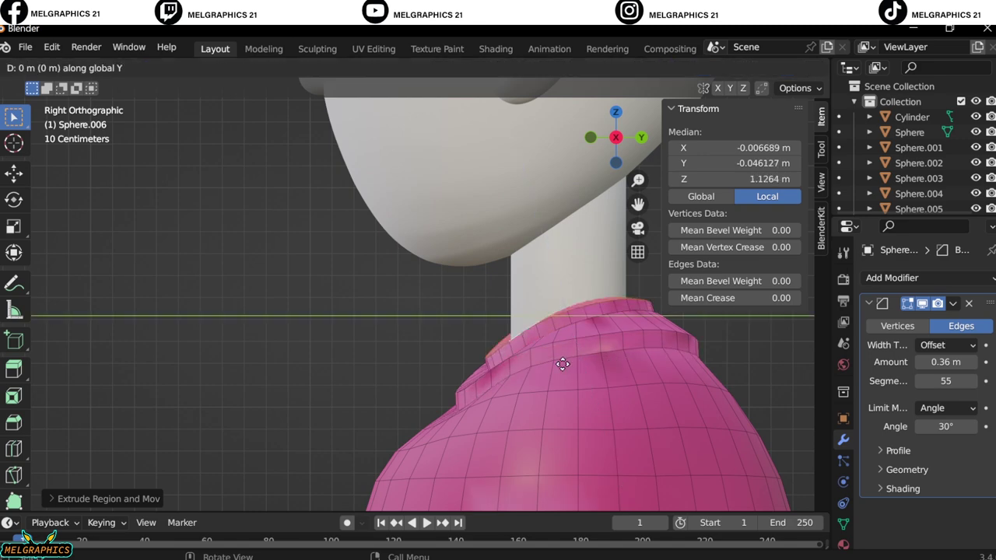
key(y)
click(617, 352)
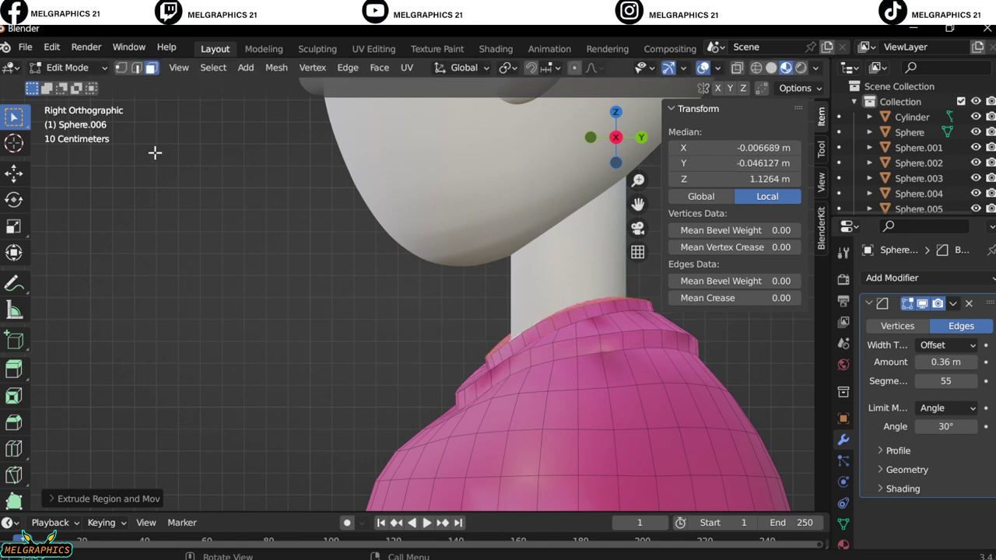
key(KP_1)
- Return to Object Mode and shade the shirt smooth
click(82, 69)
click(76, 85)
middle_drag(435, 404, 519, 379)
right_click(489, 272)
key(KP_1)
key(KP_1)
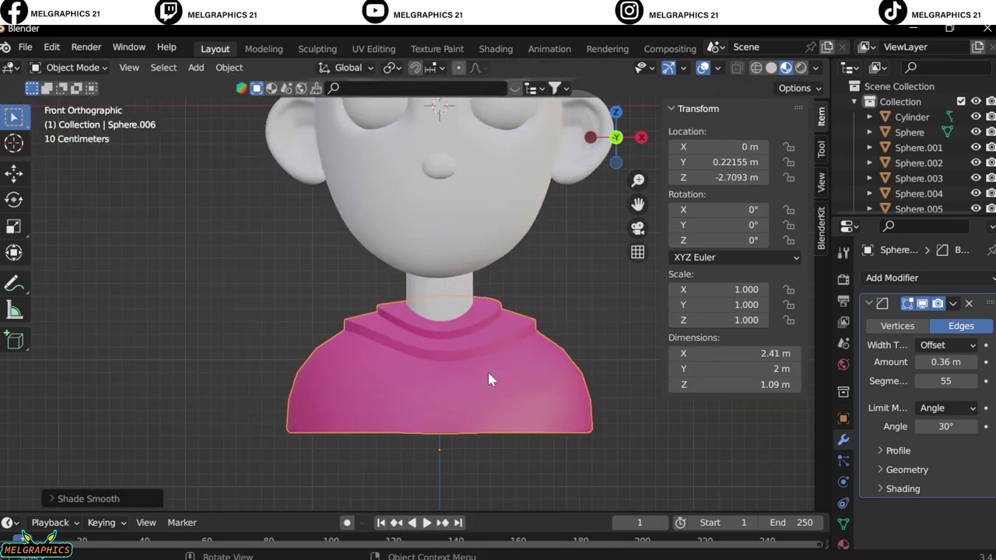
scroll(498, 327, up, 3)
- Give the head a new material with a salmon skin-tone base colour
click(516, 273)
click(843, 544)
click(948, 342)
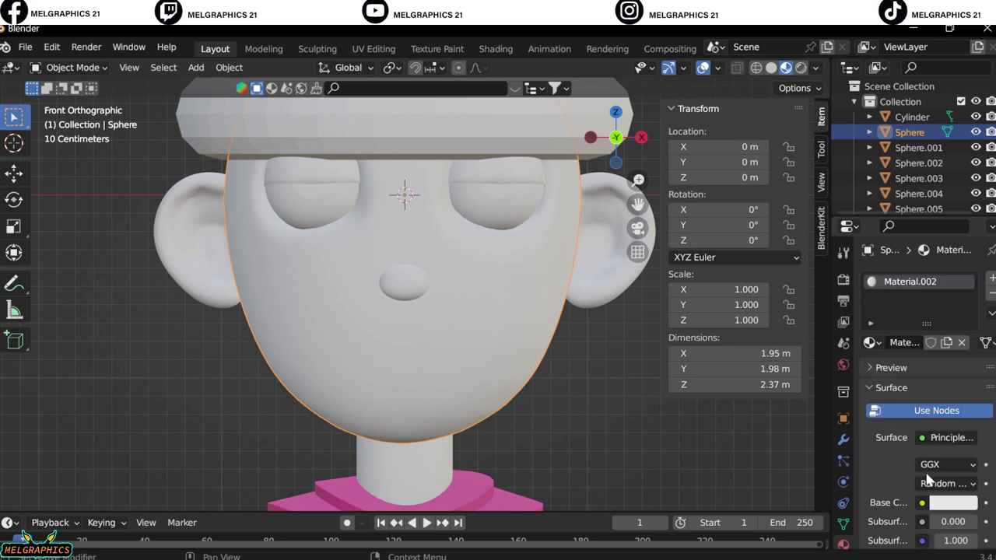
click(953, 506)
click(895, 359)
drag(965, 289, 965, 306)
- Give the ears and nose new skin-toned materials
click(917, 193)
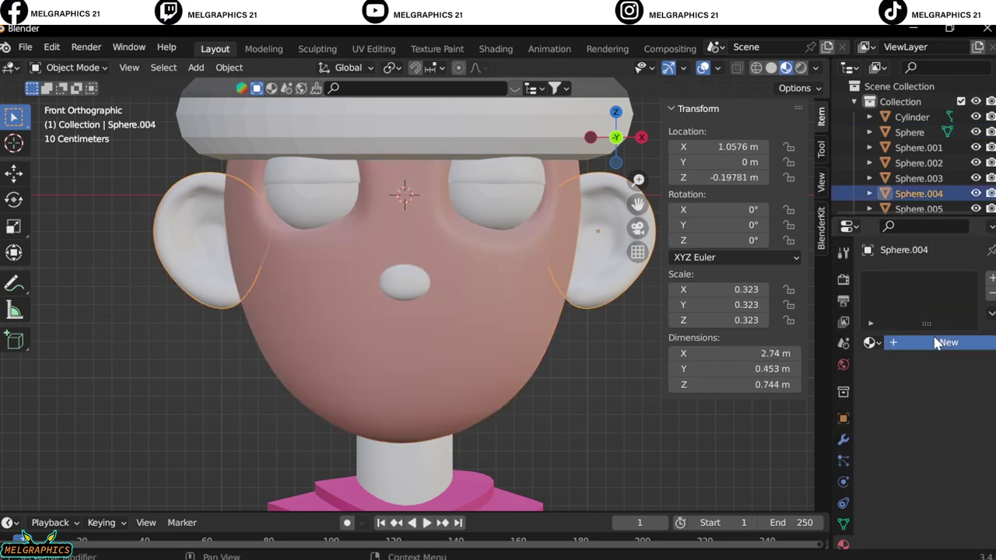
click(948, 343)
click(918, 208)
ctrl+click(918, 193)
click(953, 502)
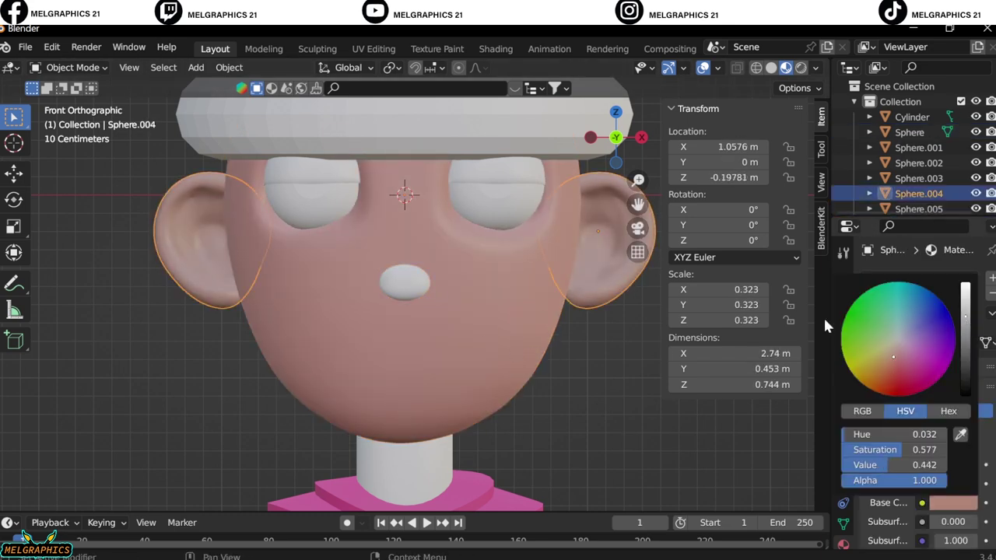
click(917, 209)
- Add a neck material and give the eyelids a skin tone sampled from the face
click(404, 474)
click(931, 344)
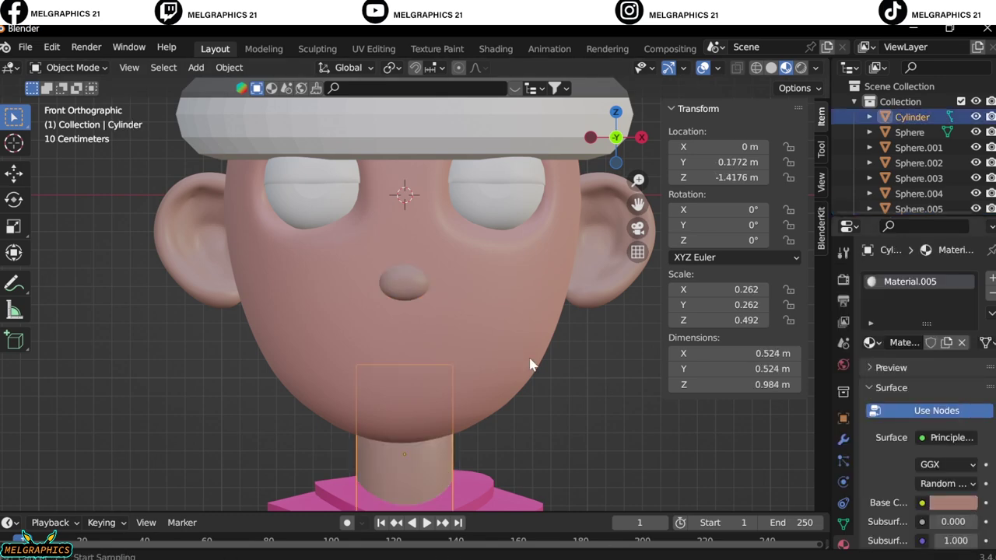
click(500, 162)
click(949, 342)
click(953, 502)
click(963, 440)
click(501, 333)
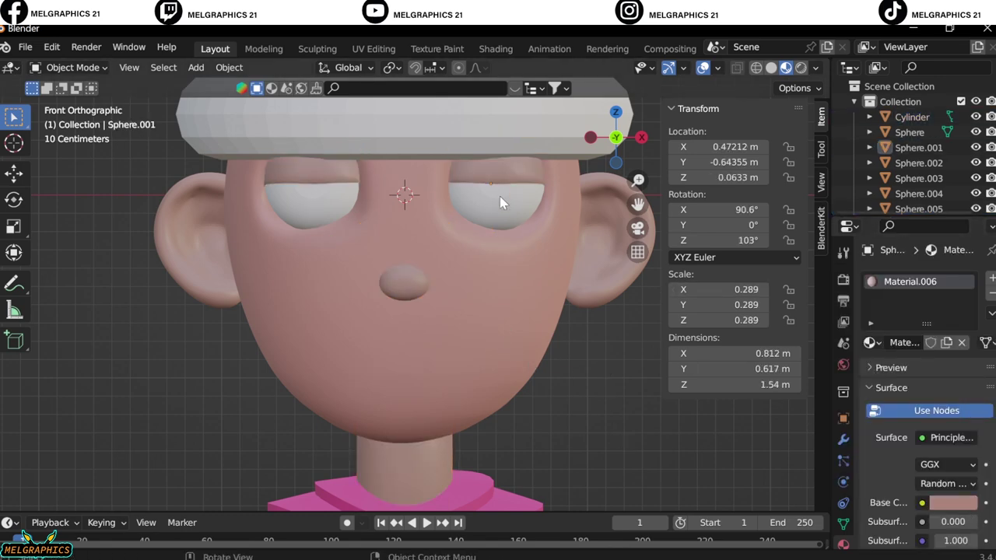
- Give the pupils a new dark material
click(499, 196)
click(953, 502)
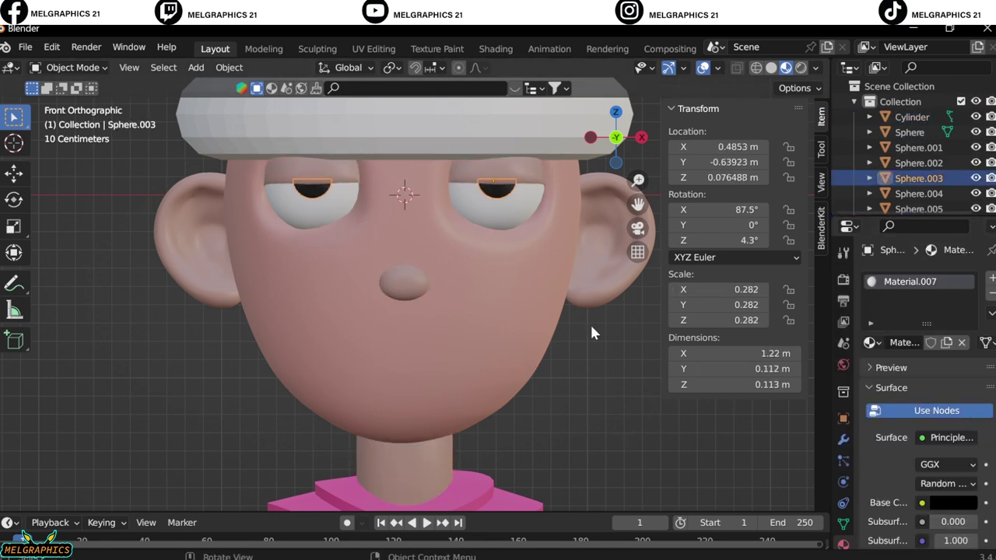
click(510, 222)
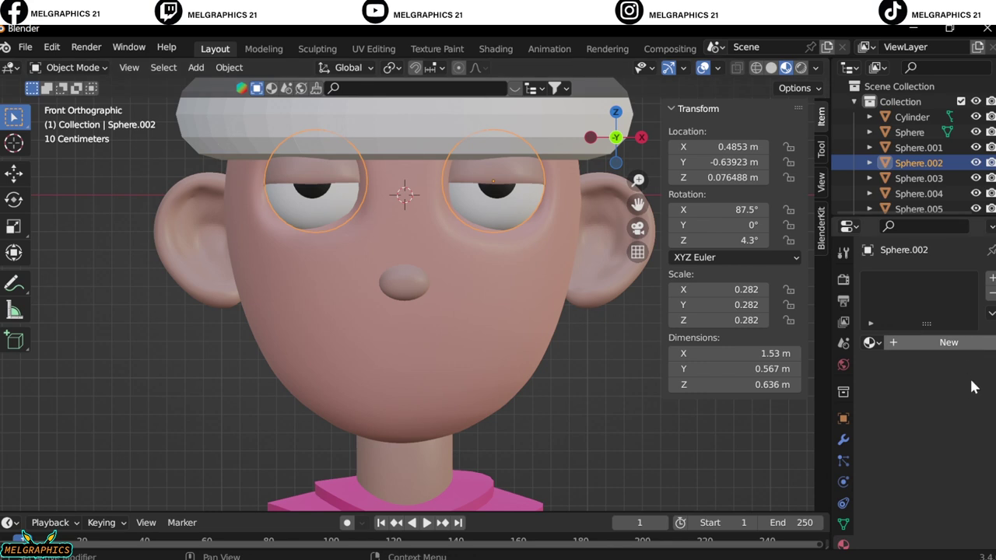
click(941, 343)
click(953, 502)
- Check the head's colour values and adjust the ears' brightness to match
click(436, 392)
click(952, 502)
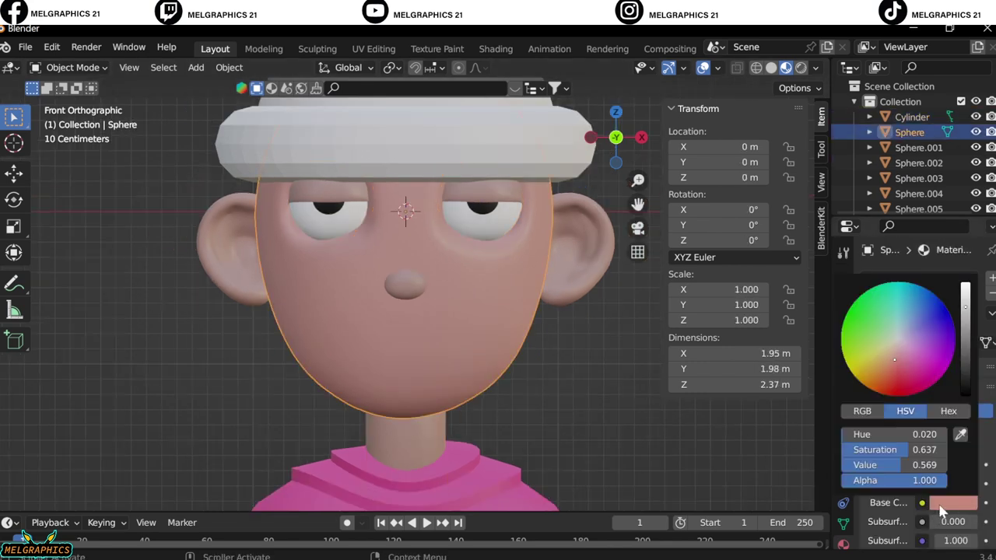
click(963, 504)
click(588, 224)
click(953, 502)
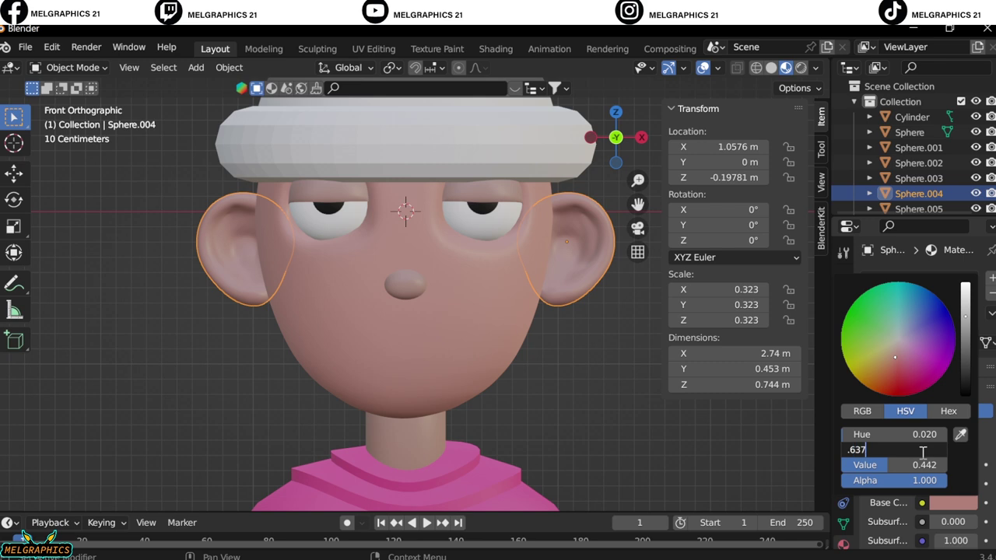
key(Return)
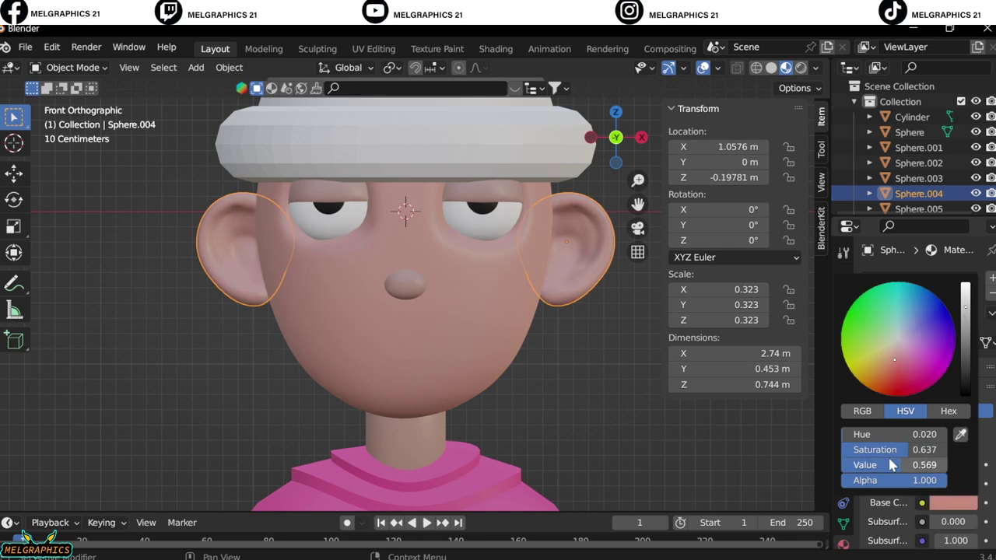
- Adjust the neck, nose and eyelid colours to match the skin tone
click(405, 433)
click(952, 502)
key(Return)
click(913, 449)
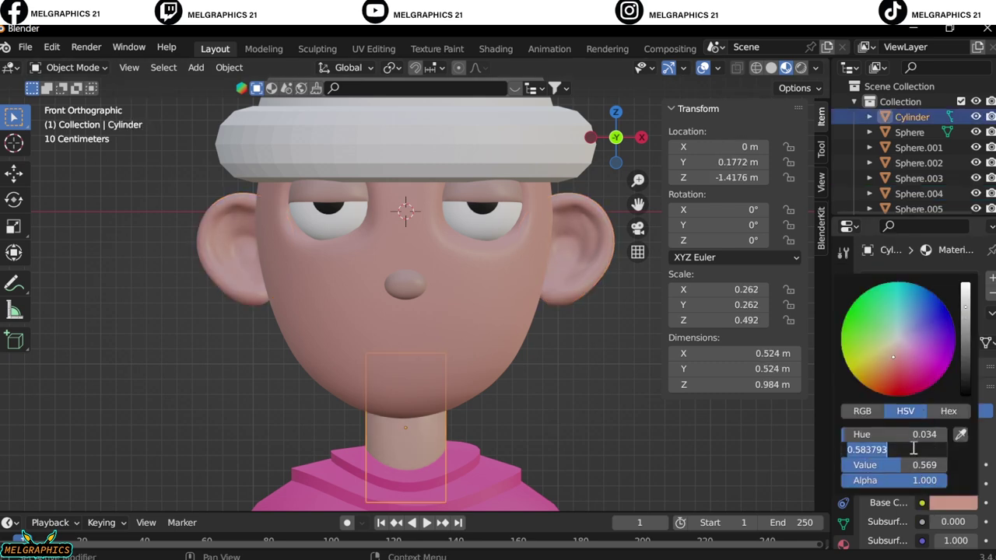
click(918, 209)
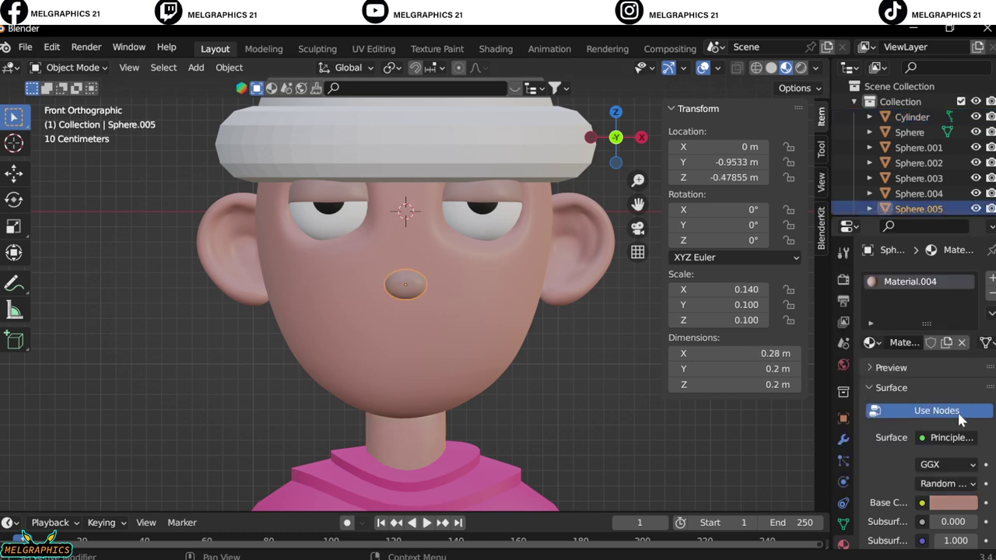
click(953, 503)
text(.569)
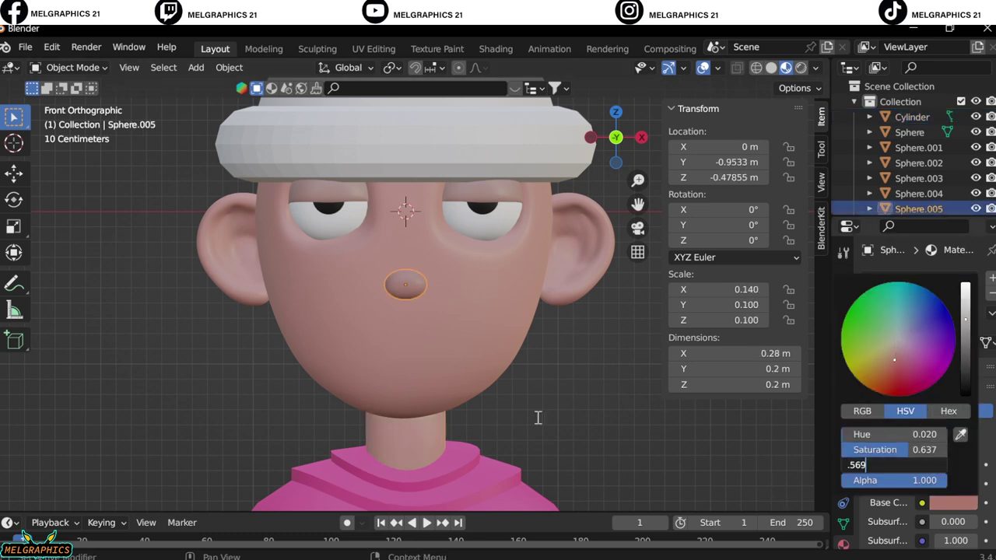
key(Return)
click(918, 147)
click(952, 502)
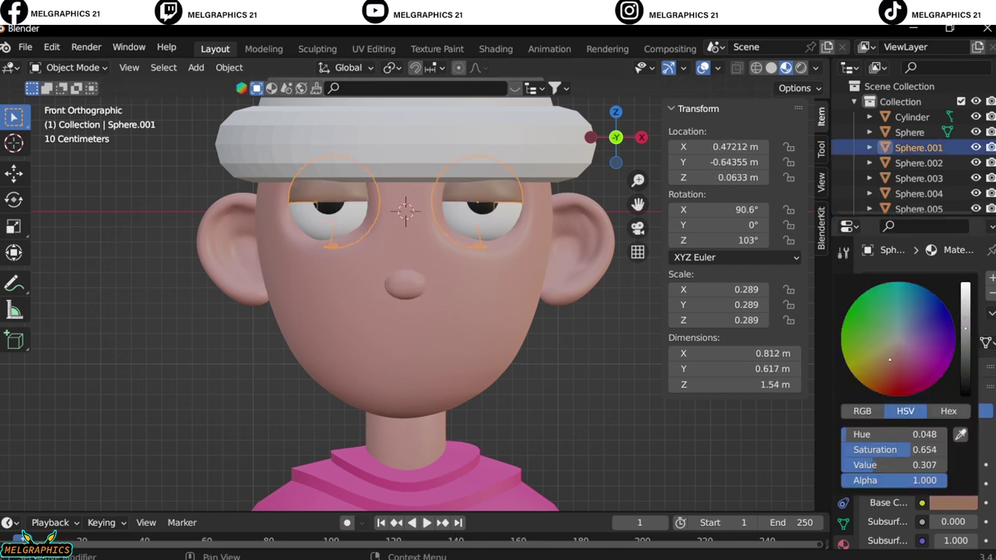
scroll(556, 369, down, 3)
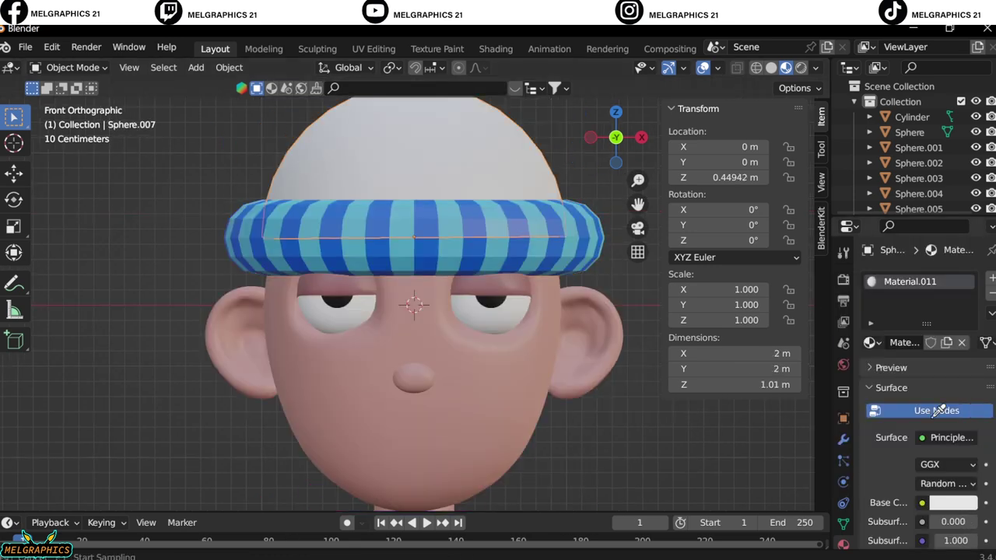
- Turn the hat dome's base colour a stronger blue with saturation 0.909
click(952, 503)
drag(909, 324, 911, 311)
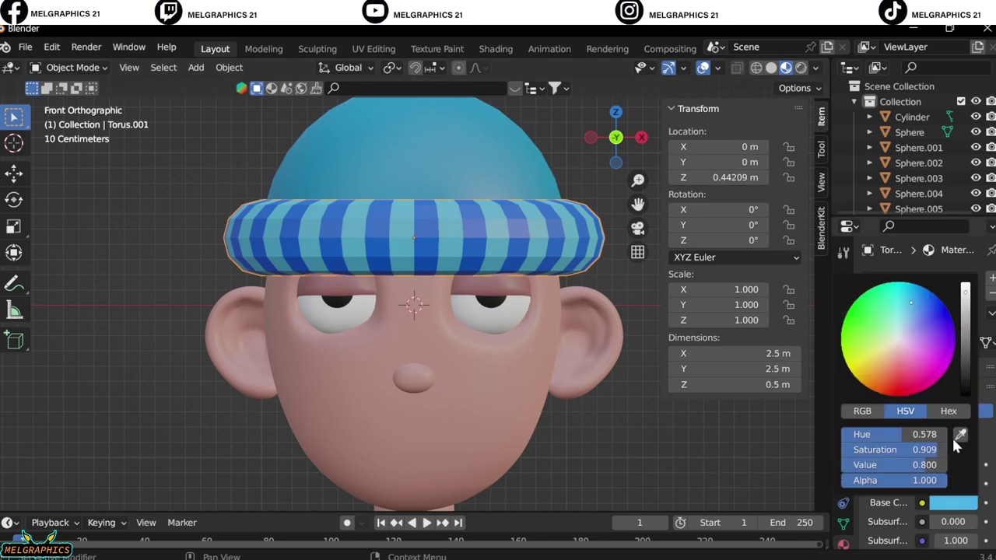
scroll(927, 358, down, 5)
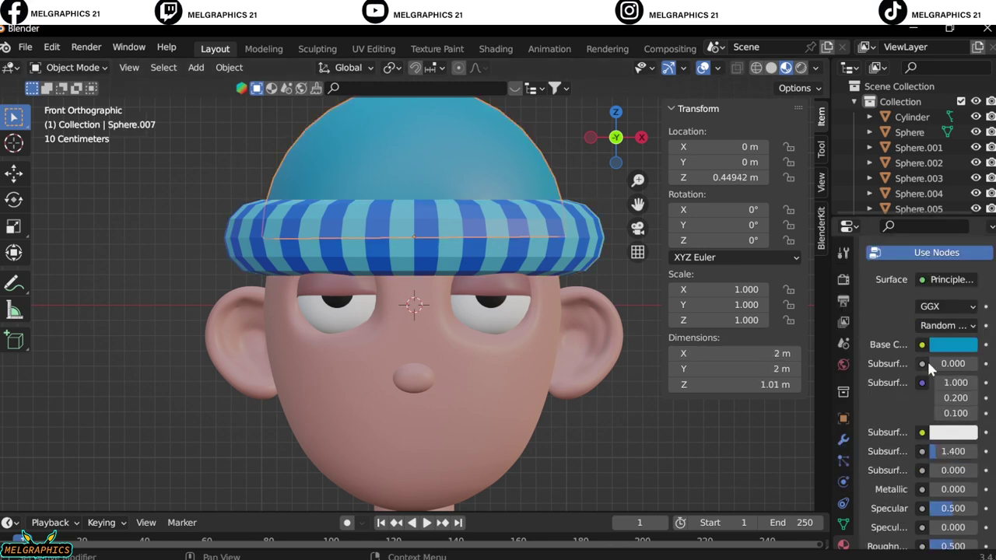
click(952, 344)
click(894, 275)
text(.909)
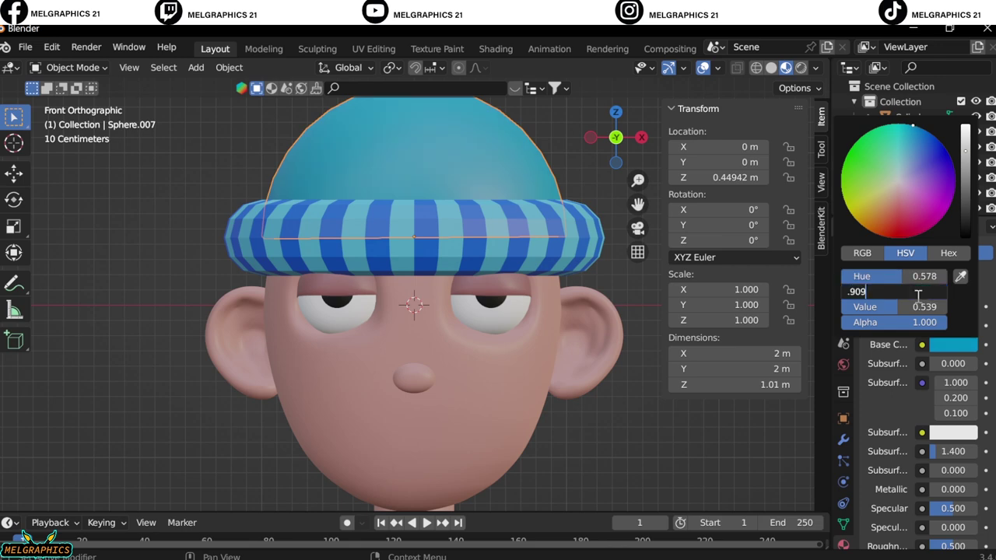
key(Return)
shift+scroll(616, 179, up, 5)
- Add a small sphere and raise it onto the top of the beanie as a pompom
key(shift+a)
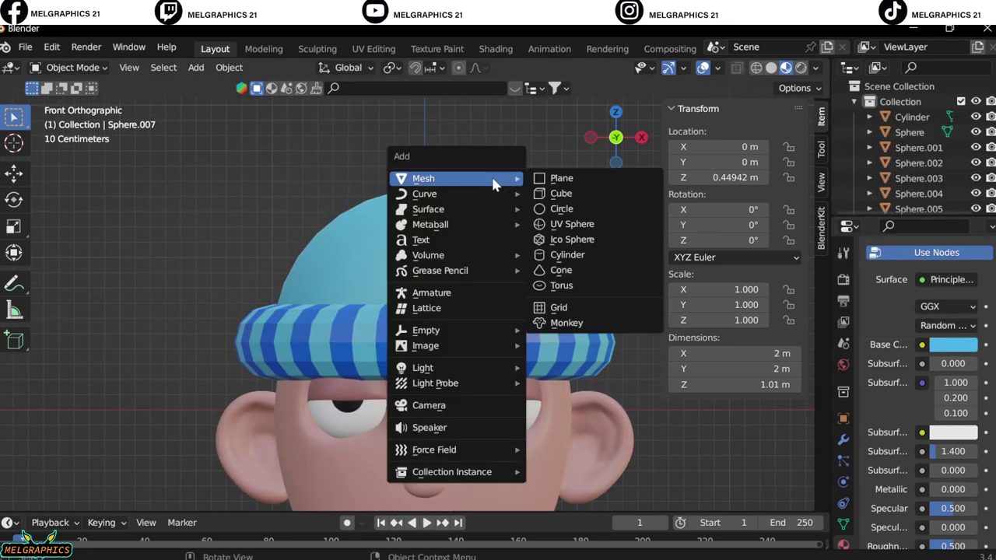
click(571, 224)
key(s)
click(458, 357)
key(g)
key(z)
click(460, 148)
key(KP_Decimal)
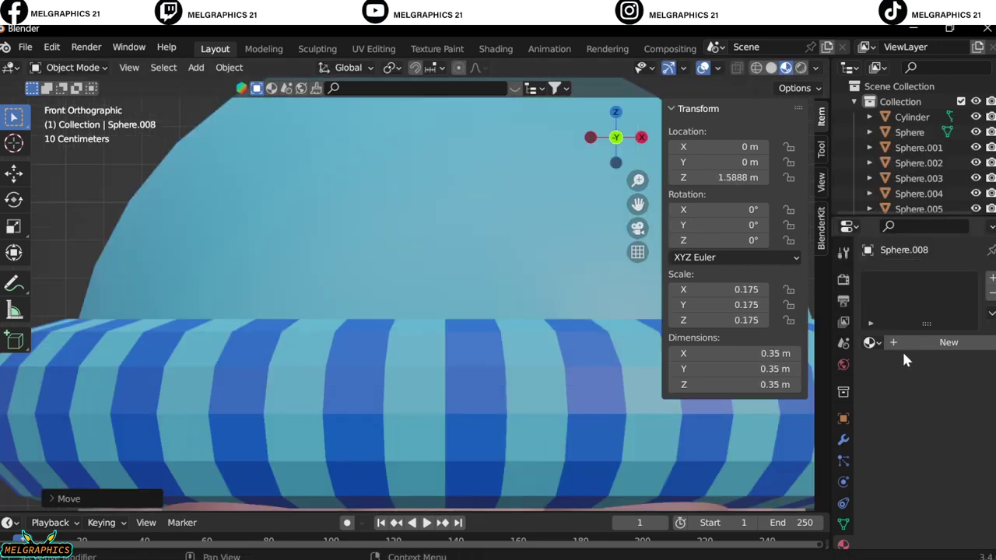
- Give the pompom a new material in brighter blue, Value 0.800 with adjusted Saturation
click(904, 346)
scroll(618, 382, down, 6)
click(953, 502)
click(480, 345)
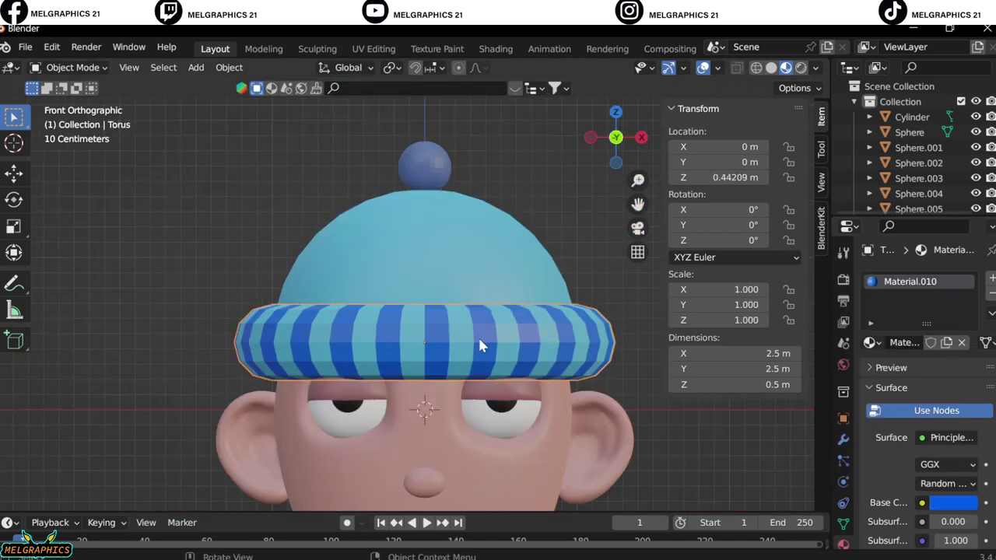
click(953, 502)
click(424, 166)
click(957, 506)
click(974, 506)
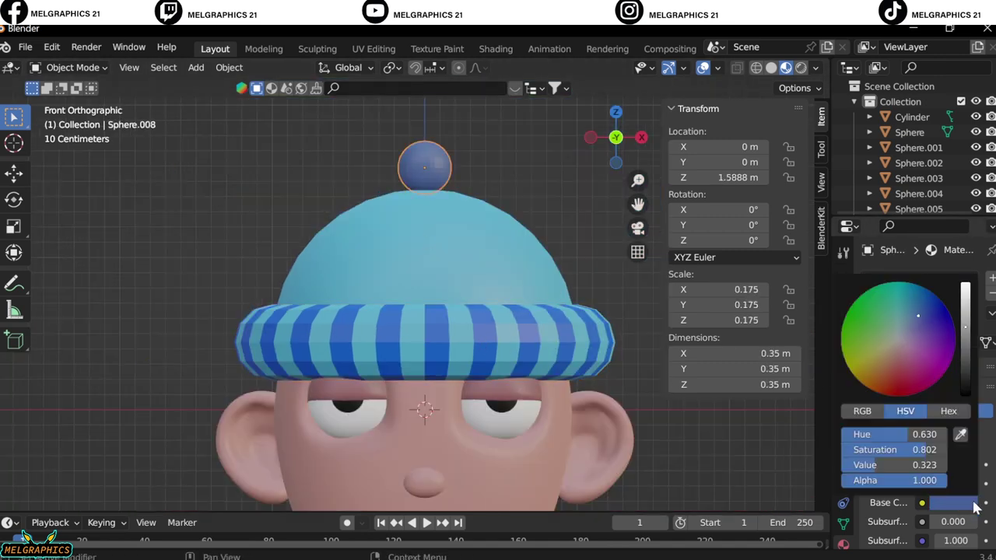
key(Return)
click(916, 449)
text(1)
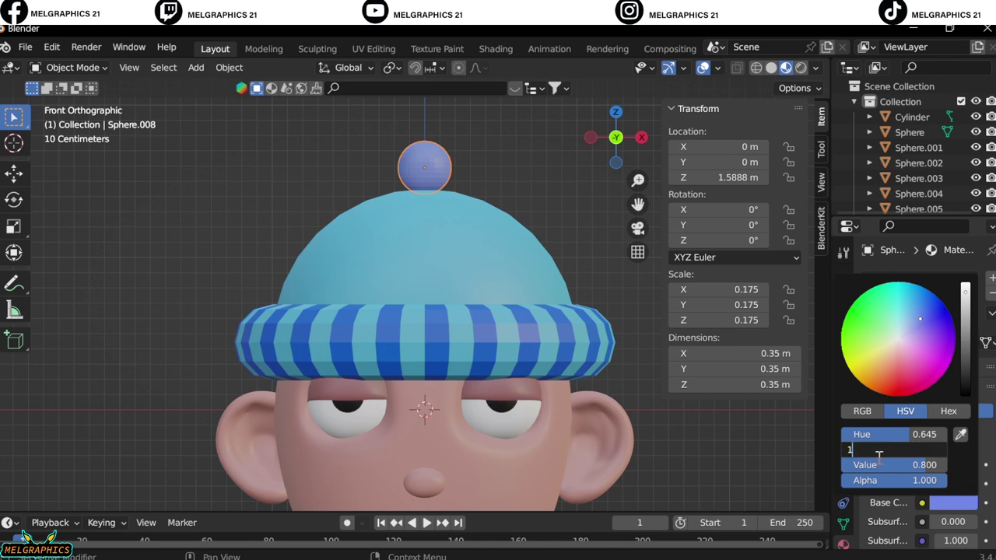
key(Return)
- Reselect the beanie's striped brim and light-blue top, returning to the front view
right_click(423, 161)
click(466, 335)
right_click(484, 272)
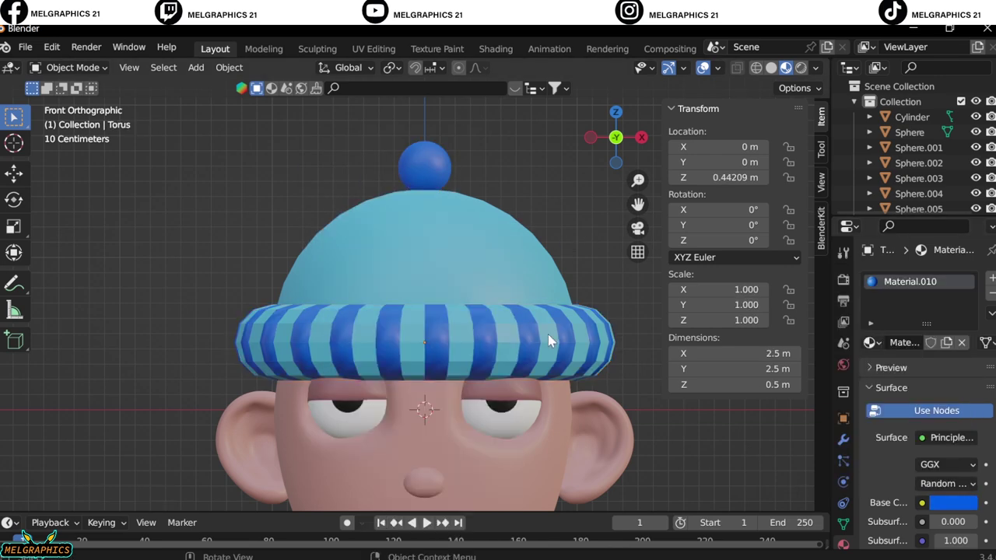
scroll(560, 333, down, 2)
middle_drag(576, 322, 596, 327)
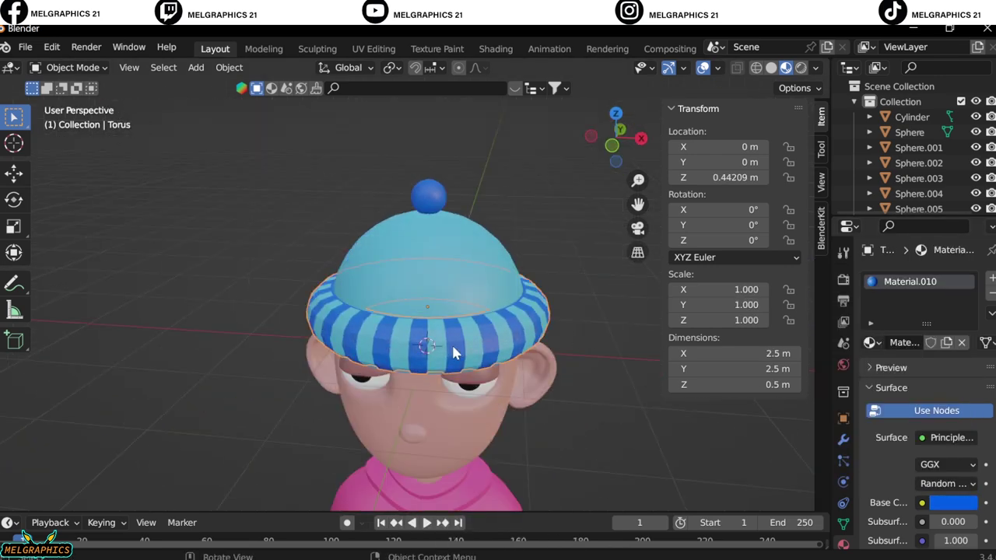
scroll(455, 351, up, 5)
click(438, 271)
key(KP_1)
scroll(241, 290, down, 5)
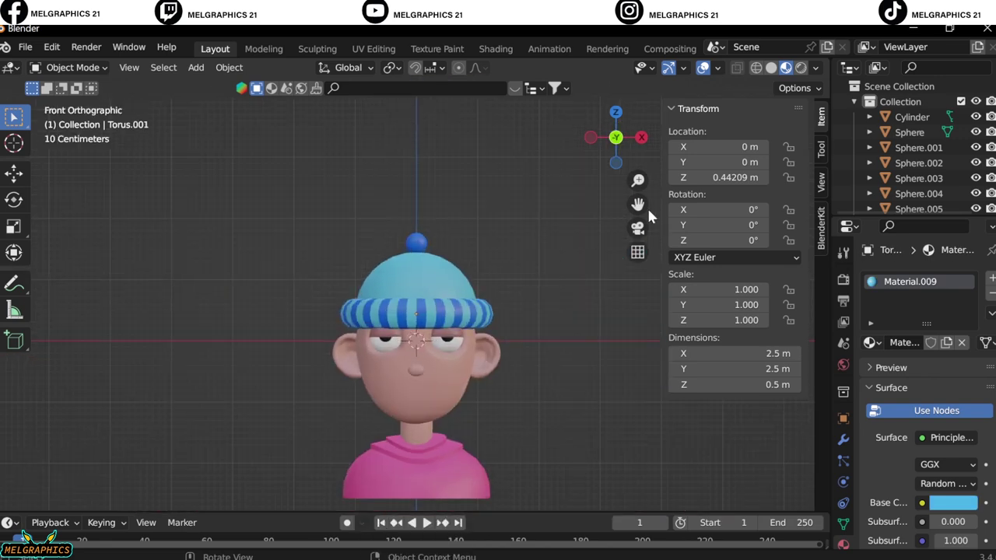
- Add a NURBS curve beside the head and scale it down to 0.752
shift+middle_drag(447, 383, 469, 290)
scroll(445, 355, up, 4)
click(196, 67)
mouse_move(219, 101)
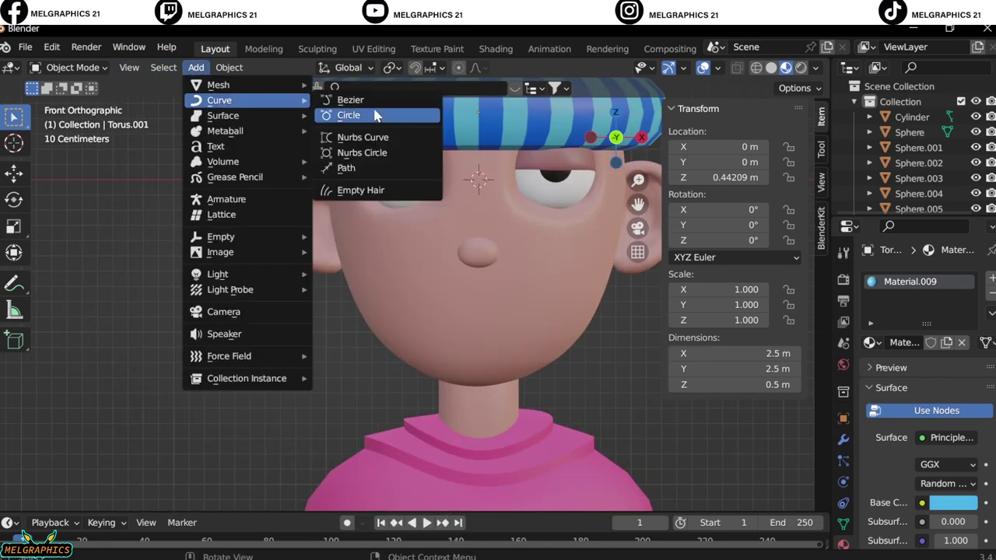
click(393, 147)
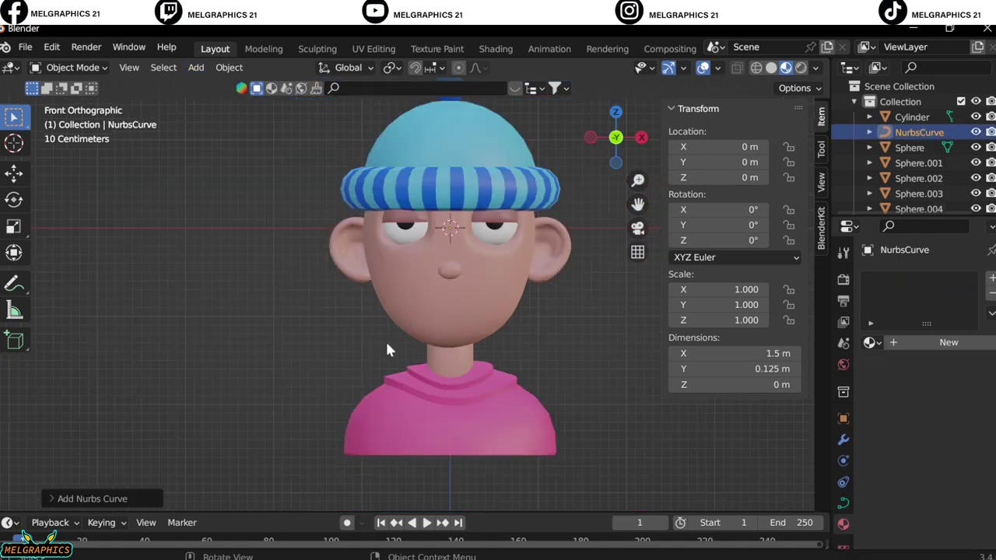
key(g)
click(233, 424)
key(KP_7)
key(s)
- Randomize the curve's control points into a short arc in Edit Mode, back to Object Mode
click(73, 67)
click(71, 102)
scroll(329, 216, up, 3)
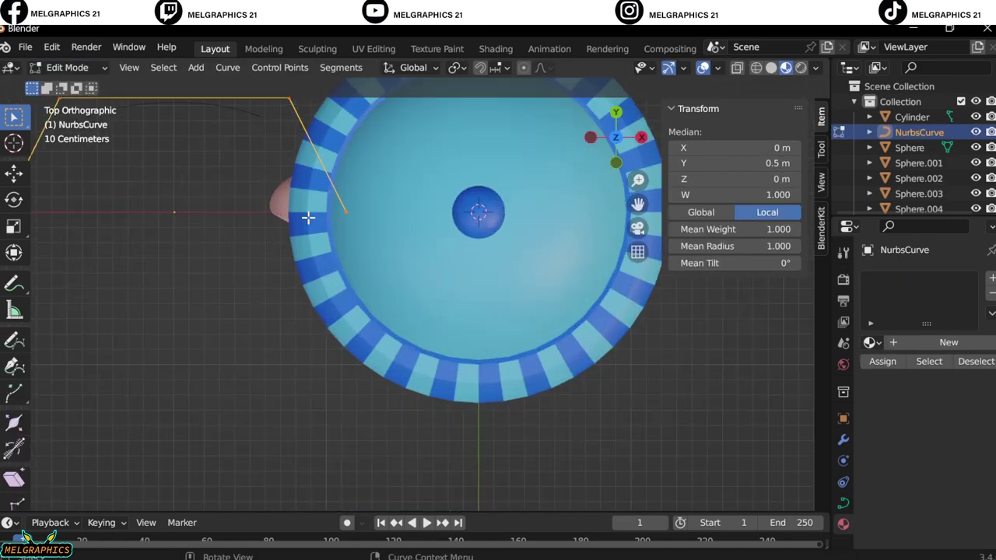
click(336, 214)
click(15, 379)
click(15, 492)
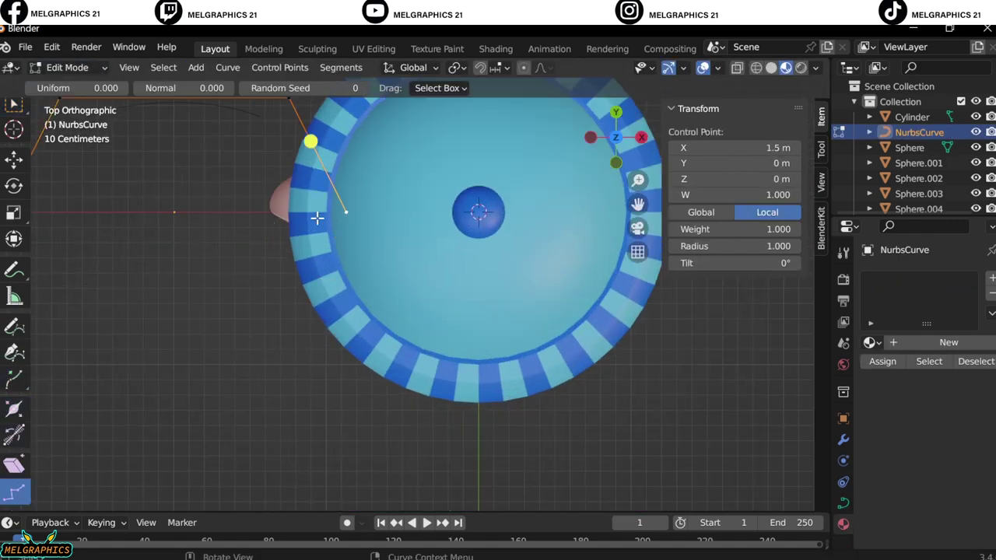
drag(346, 212, 174, 205)
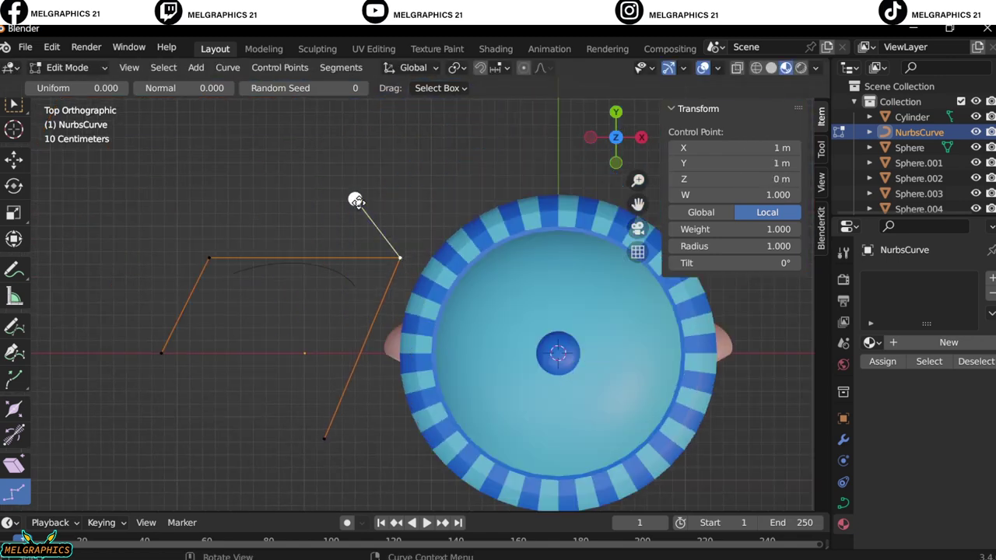
drag(404, 251, 265, 155)
click(209, 258)
key(Tab)
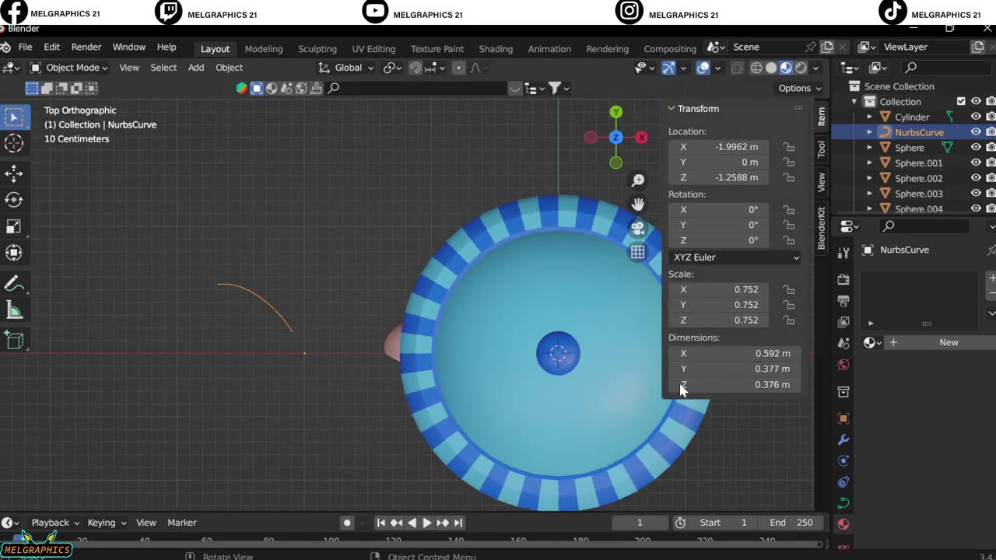
click(842, 502)
- Set the curve's Smooth to 0 and its Extrude depth to 0.02 m
scroll(906, 457, down, 1)
scroll(906, 458, down, 2)
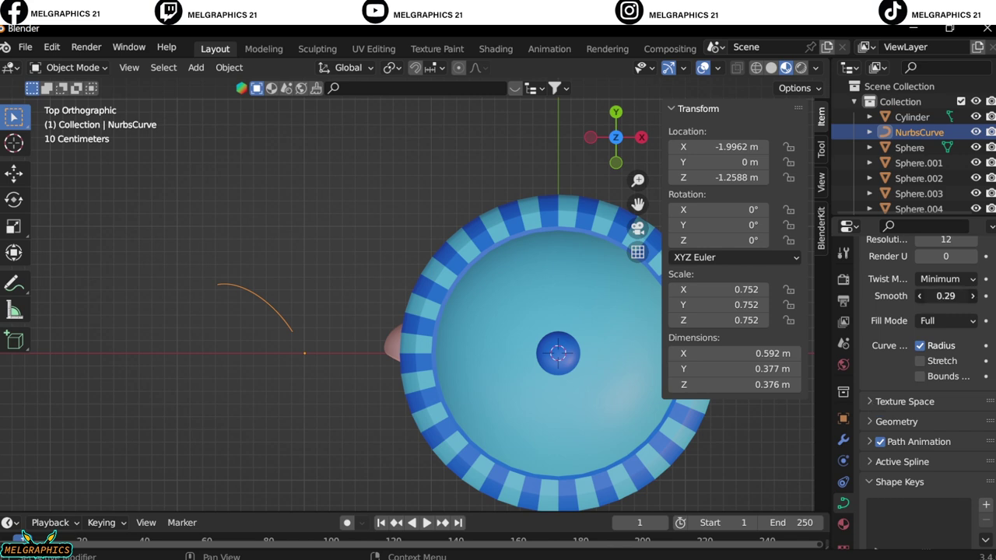
drag(945, 295, 922, 295)
click(870, 421)
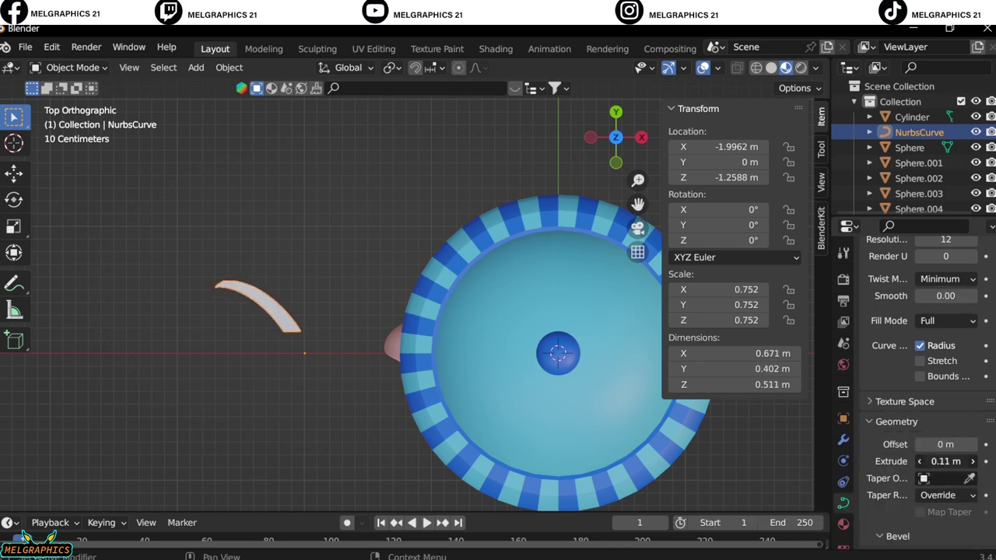
drag(932, 459, 922, 459)
- Move the extruded strip in front view and tilt it about its Y axis
key(KP_1)
key(g)
click(664, 450)
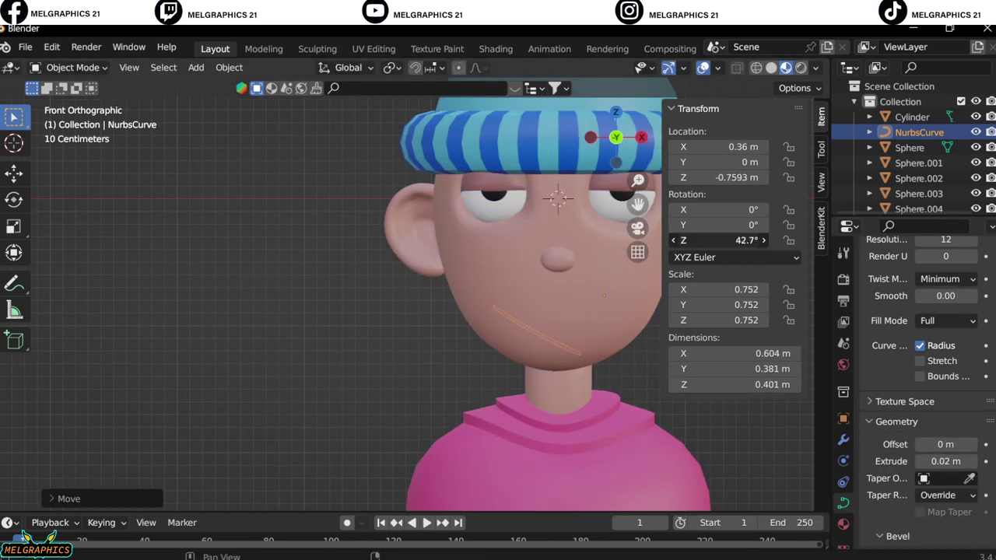
mouse_move(731, 209)
mouse_down()
mouse_move(747, 209)
mouse_move(751, 225)
mouse_up()
key(KP_3)
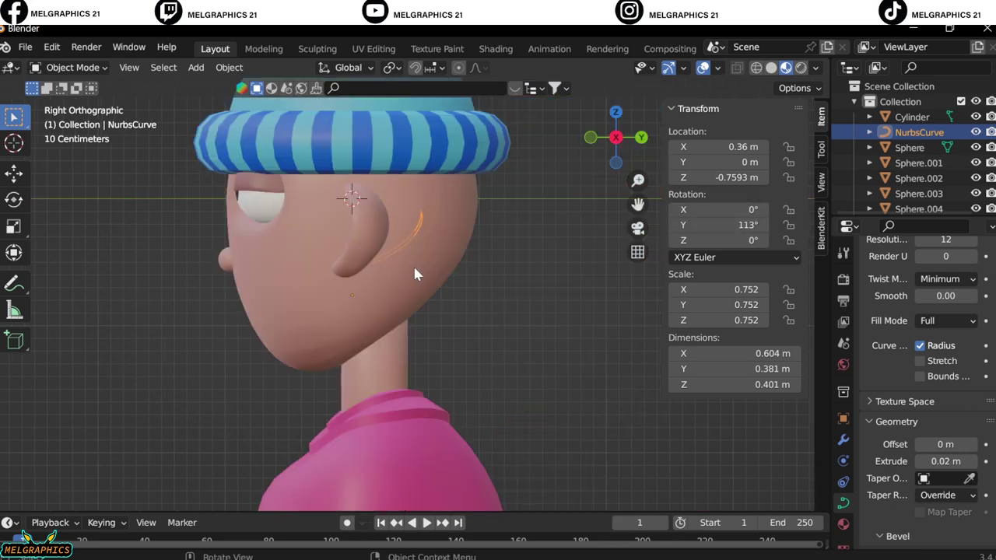
key(ctrl+z)
key(KP_1)
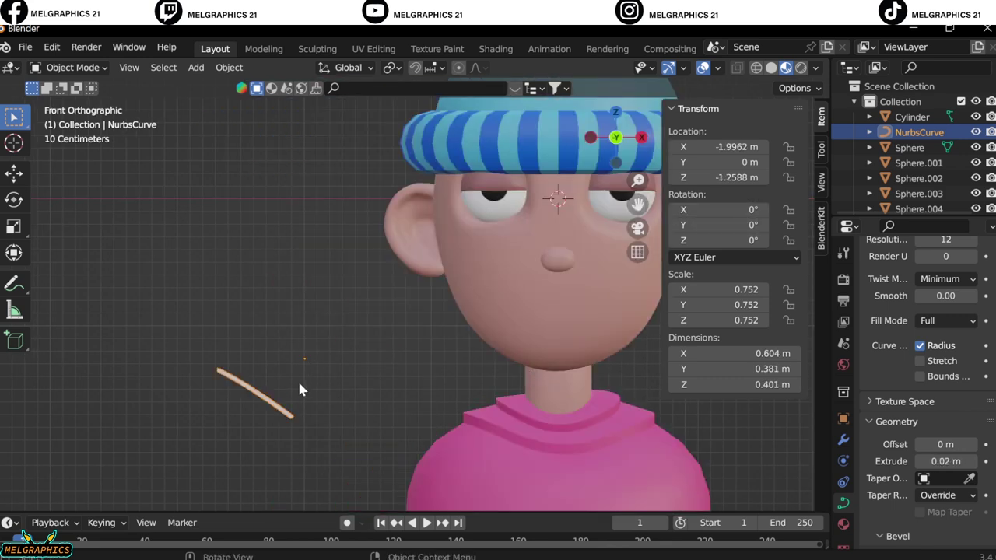
- Rotate the strip about Z and reposition it from the right side view
middle_drag(299, 389, 404, 373)
mouse_move(731, 239)
mouse_down()
mouse_move(750, 240)
mouse_move(758, 209)
mouse_move(746, 226)
mouse_up()
key(KP_5)
key(KP_3)
key(g)
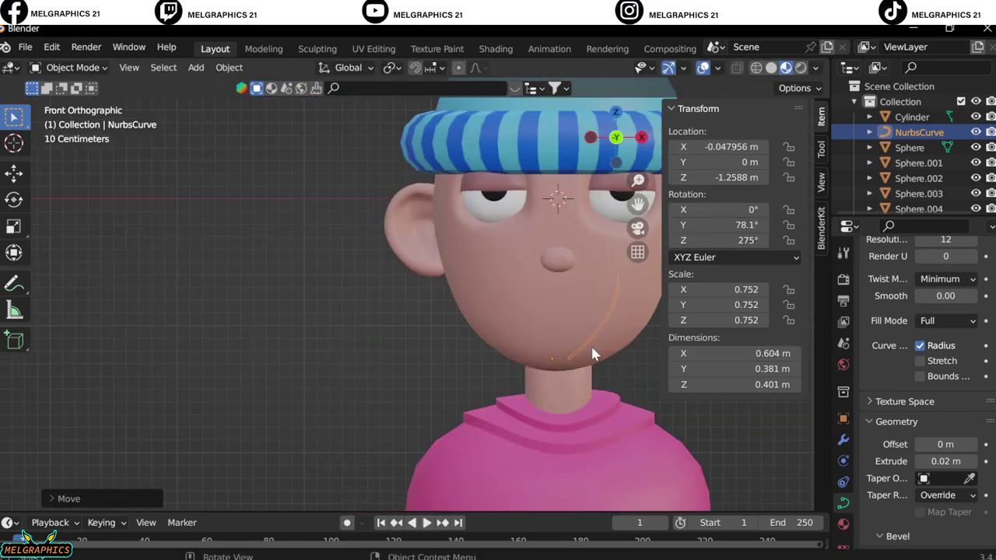
click(404, 302)
key(KP_1)
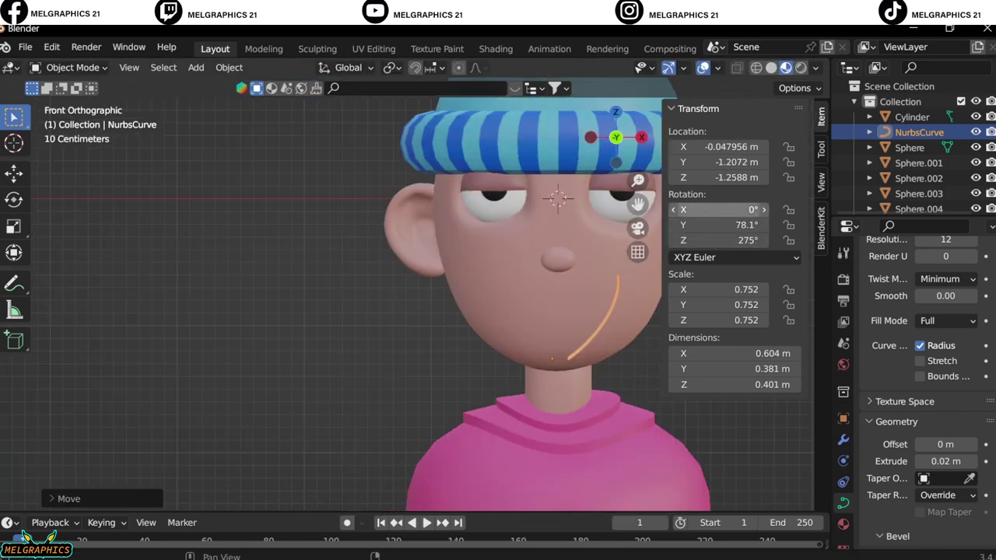
- Rotate the strip to follow the cheek, shrink it to 0.311 scale and reposition it
key(r)
click(573, 400)
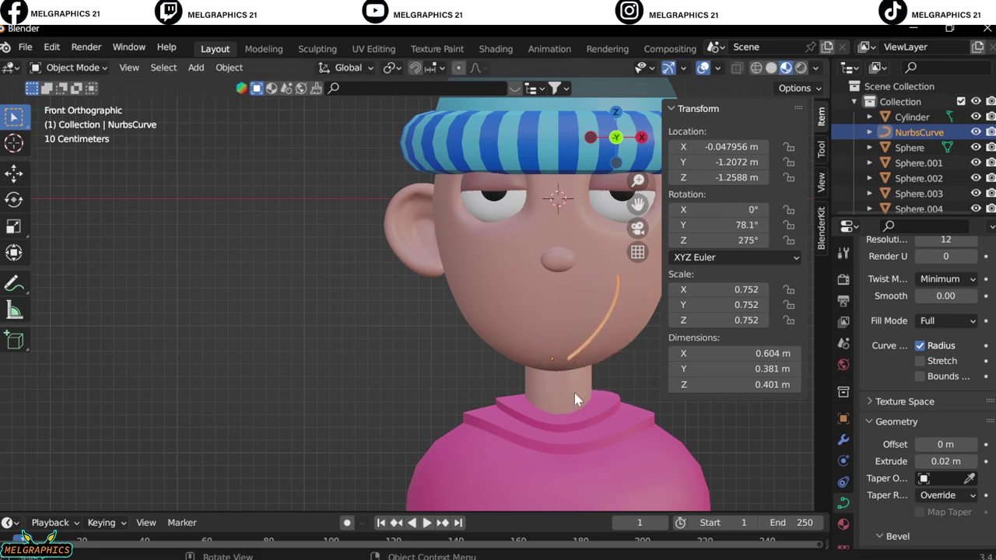
key(r)
click(575, 381)
key(s)
click(577, 367)
key(g)
click(576, 343)
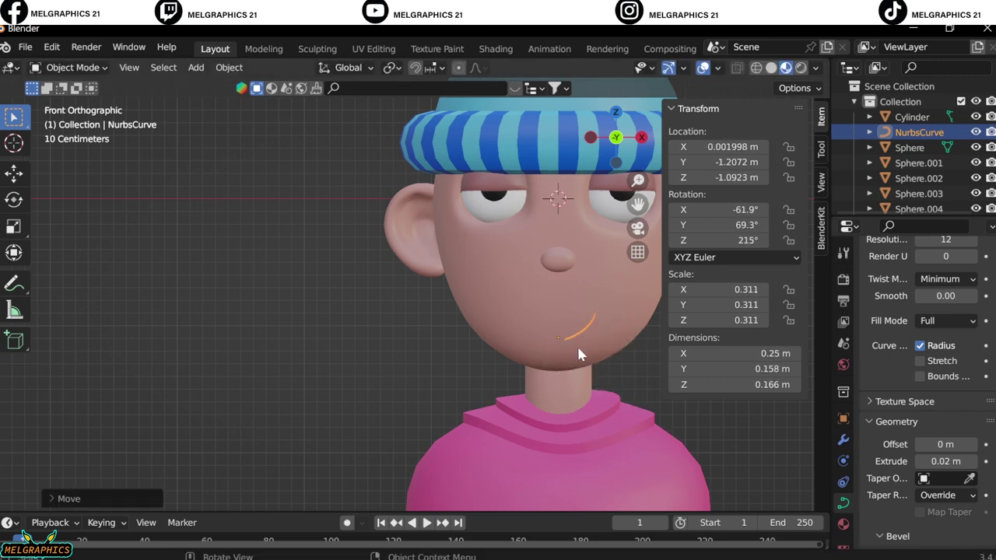
- Push the strip along Y until it sits against the lower face
key(KP_3)
key(g)
key(y)
click(415, 353)
middle_drag(415, 353, 586, 343)
scroll(586, 344, up, 3)
key(g)
key(y)
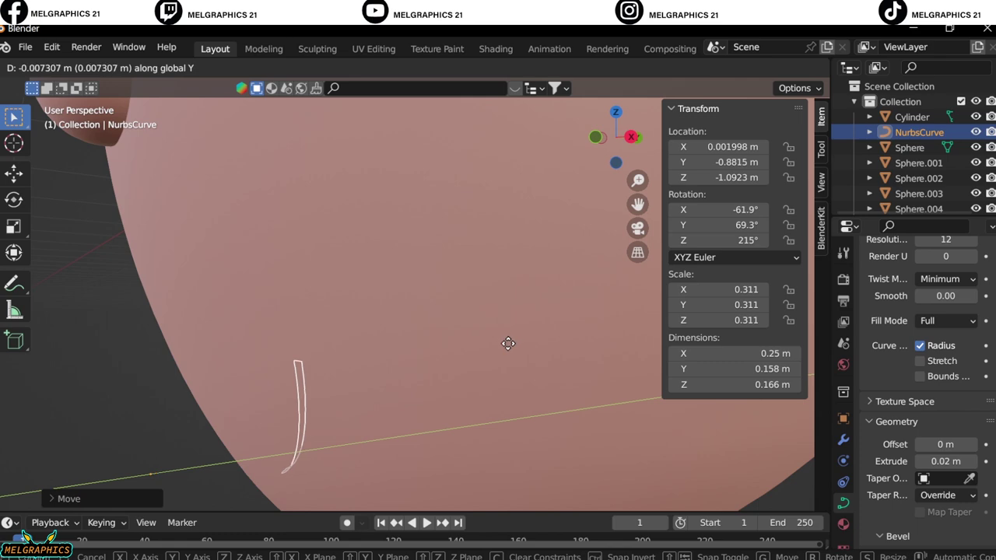
click(506, 343)
key(g)
key(y)
click(522, 378)
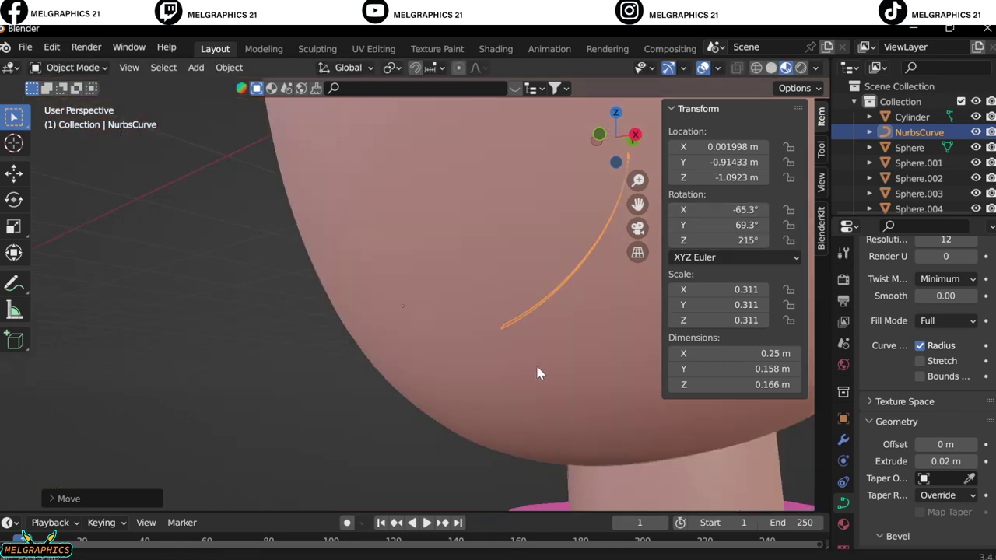
middle_drag(535, 363, 591, 311)
- Give the mouth curve a new material and rotate it slightly in front view
click(843, 524)
click(948, 343)
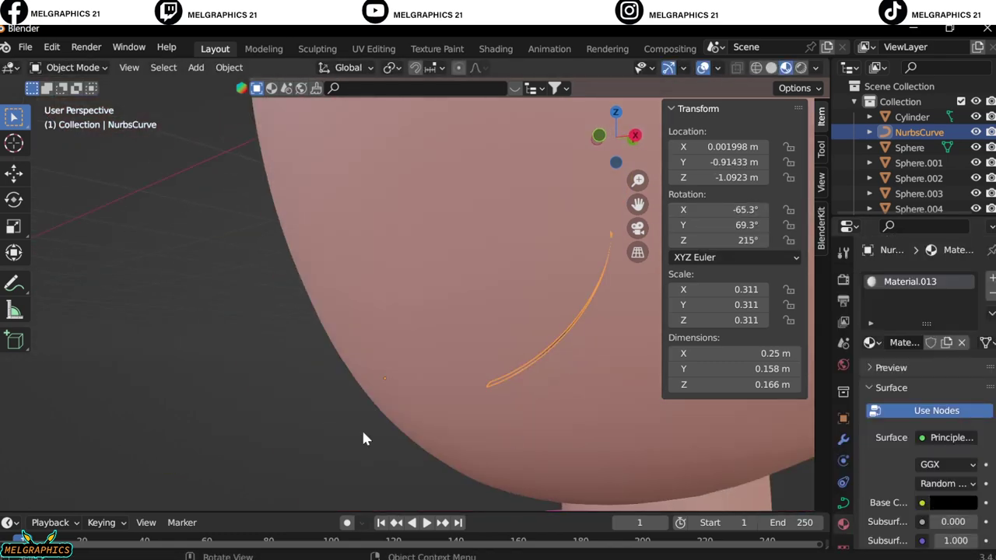
key(KP_1)
scroll(602, 347, up, 4)
scroll(568, 359, down, 1)
click(602, 355)
key(r)
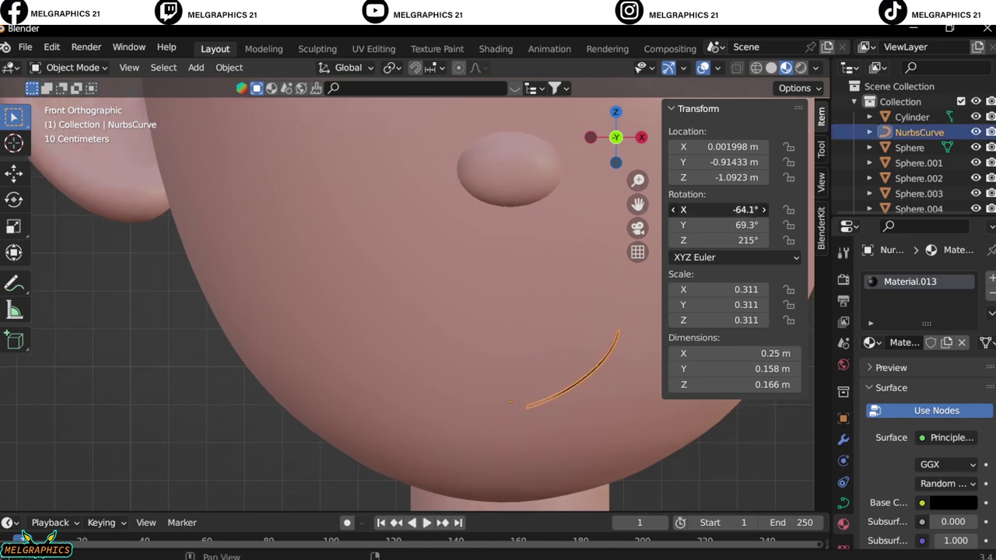
click(727, 444)
- Add a Solidify modifier to the mouth curve with -0.06 m thickness
click(842, 503)
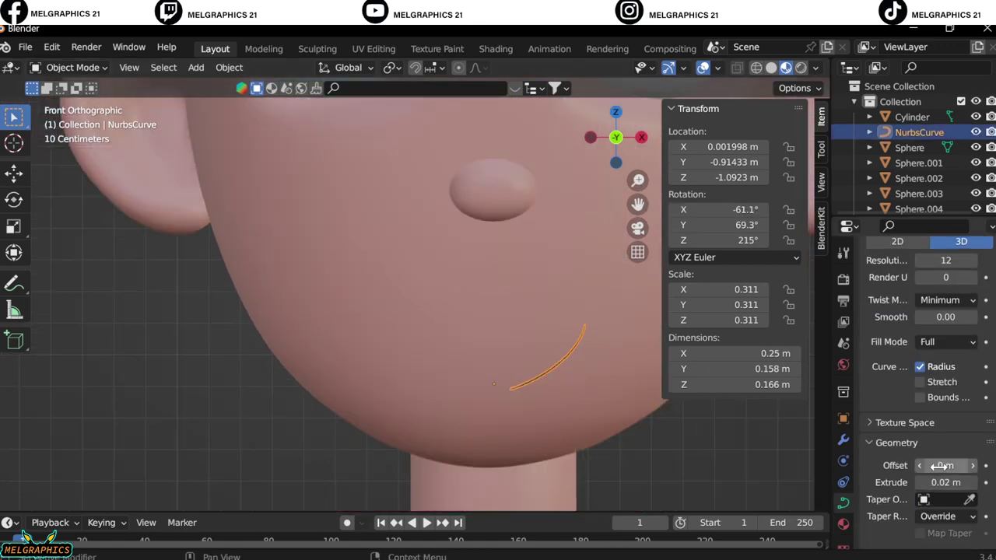
click(842, 439)
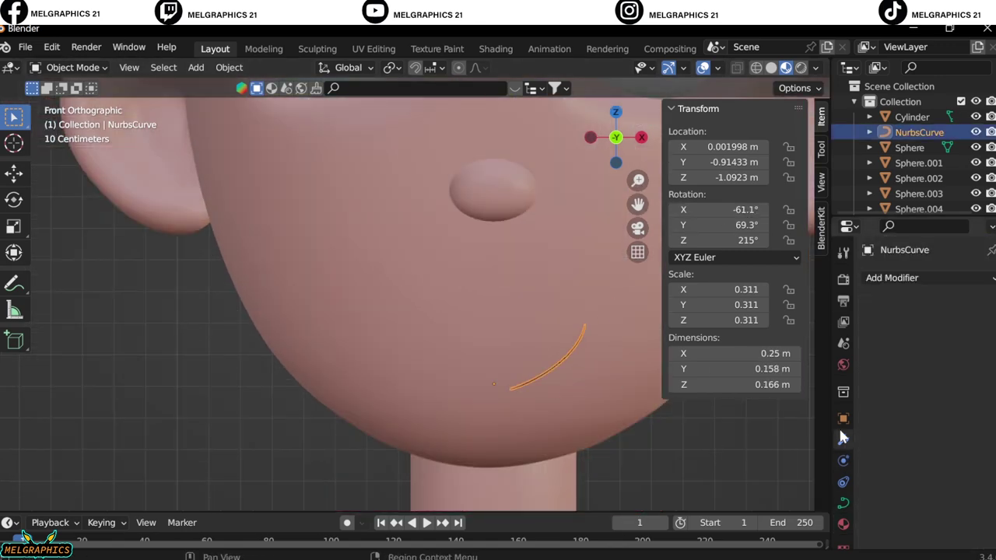
mouse_move(945, 344)
mouse_down()
mouse_move(902, 344)
mouse_move(895, 363)
mouse_up()
scroll(462, 325, down, 6)
scroll(462, 325, up, 3)
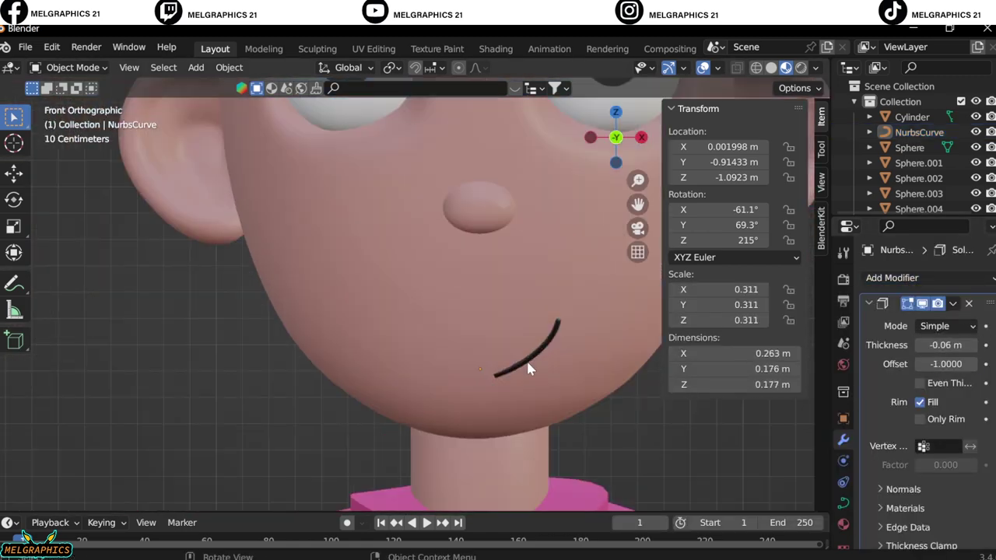
scroll(498, 342, up, 3)
- Rotate the smile level, shift it left and tilt it to face forward
click(560, 277)
key(r)
click(552, 444)
key(g)
click(465, 412)
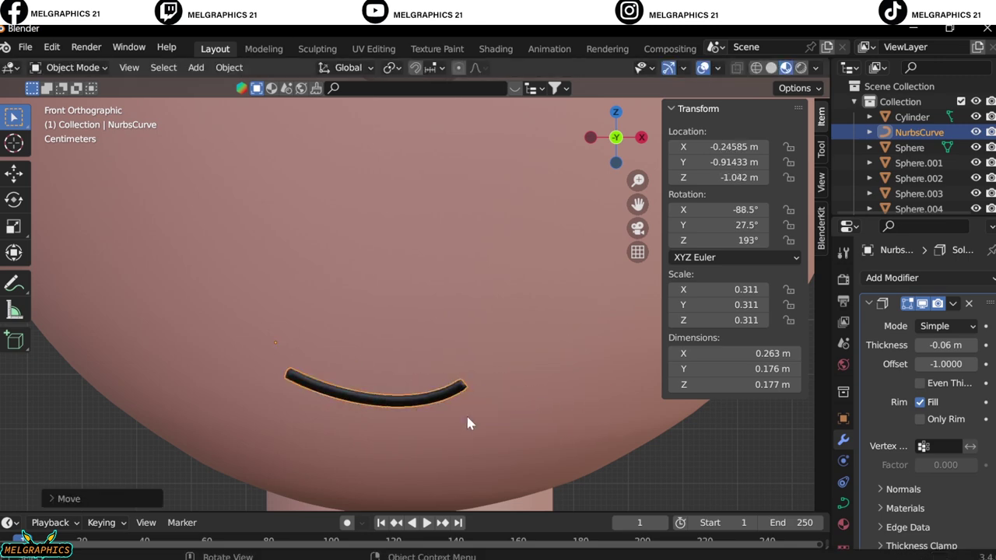
mouse_move(465, 412)
middle_down()
mouse_move(405, 378)
mouse_move(120, 333)
mouse_move(760, 267)
mouse_move(495, 257)
middle_up()
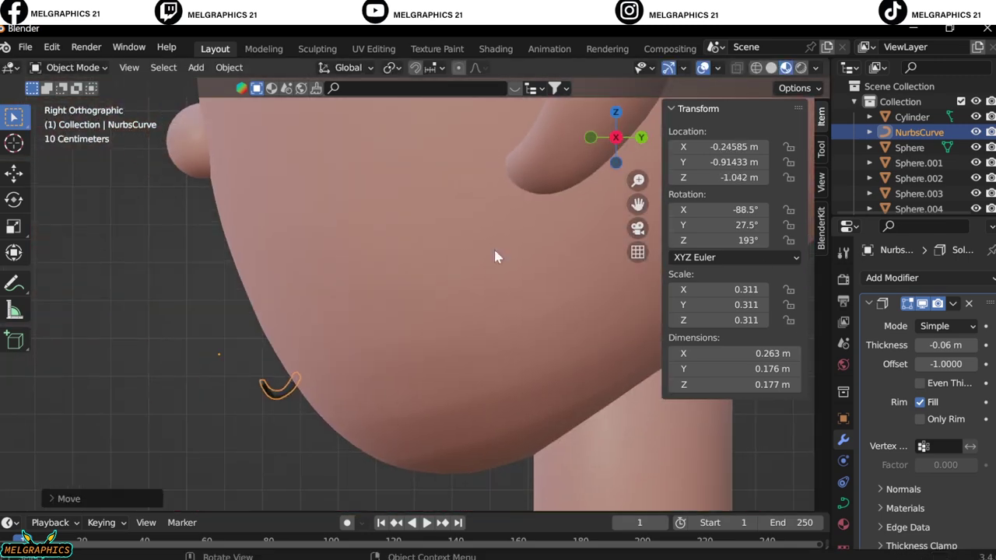
drag(716, 209, 689, 269)
mouse_move(690, 269)
middle_down()
mouse_move(500, 396)
mouse_move(629, 426)
middle_up()
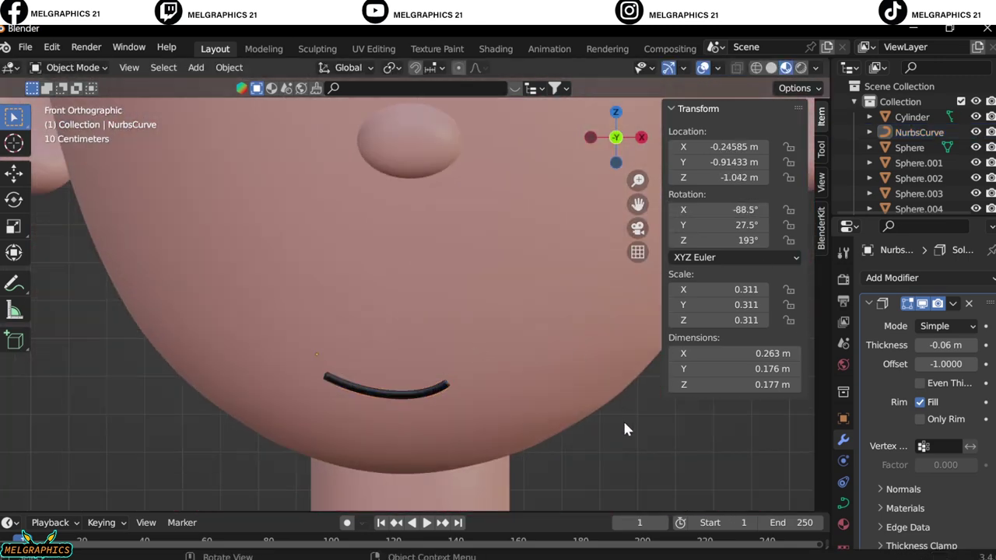
- Fine-tune the smile's depth along Y and sideways position along X, undoing a stray tweak
key(g)
key(y)
click(430, 416)
middle_drag(430, 416, 546, 428)
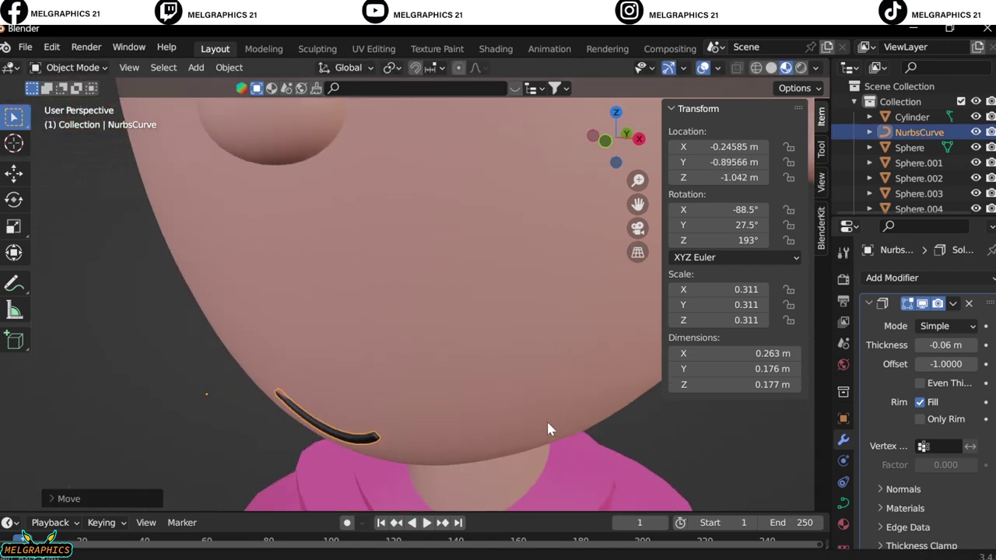
drag(727, 240, 738, 240)
key(KP_1)
key(g)
key(x)
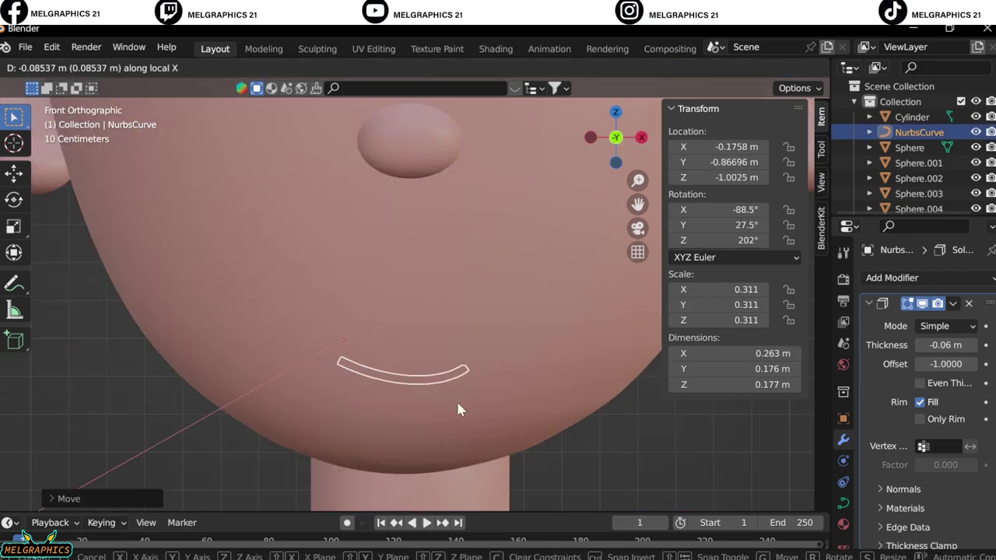
click(498, 404)
drag(719, 210, 723, 209)
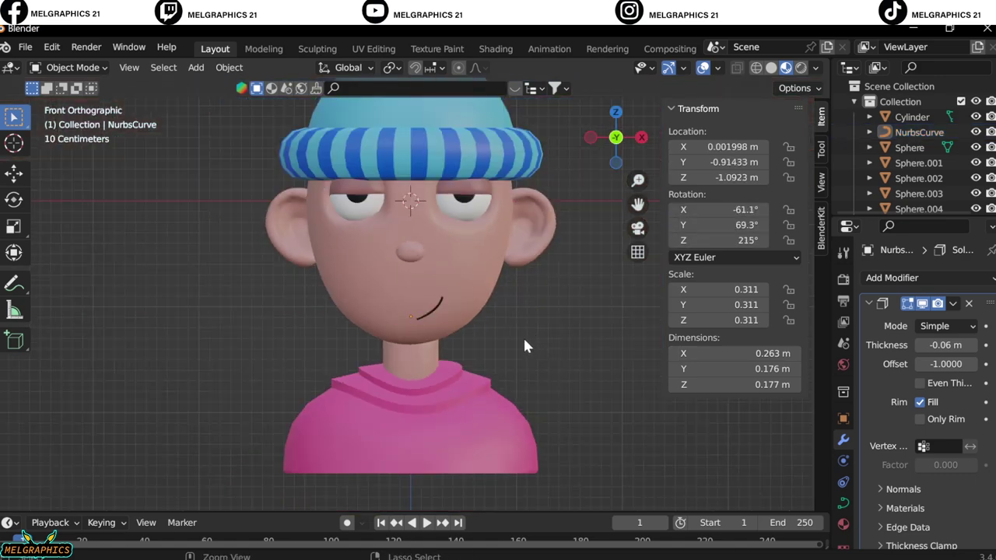
key(ctrl+z)
scroll(529, 340, down, 3)
- Add an Area light, push it forward along Y, then undo it
click(195, 67)
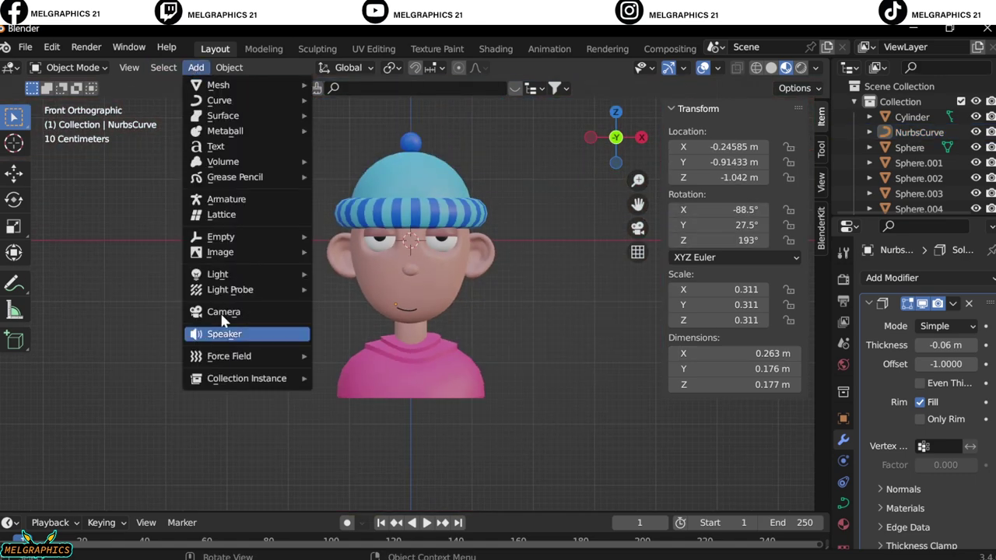
click(396, 327)
key(KP_3)
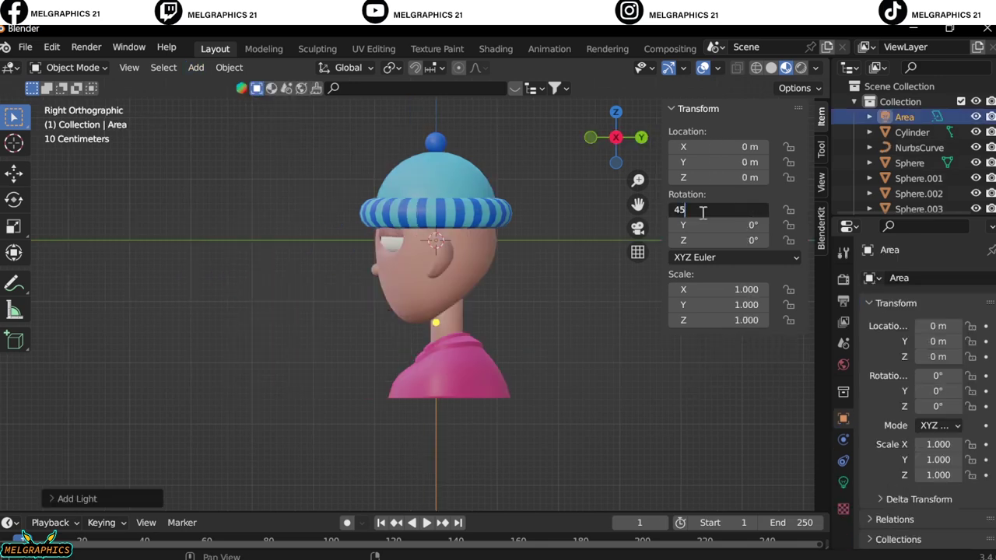
key(g)
key(y)
click(218, 346)
scroll(378, 354, up, 5)
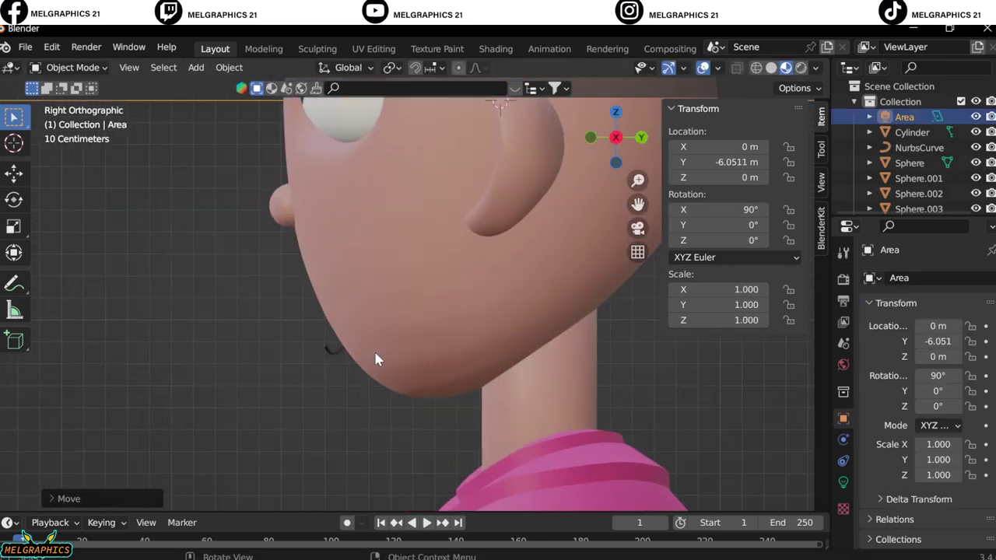
key(ctrl+z)
- Undo and redo the smile curve changes, reselect the curve and return to front view
key(ctrl+z)
mouse_move(374, 359)
middle_down()
mouse_move(322, 412)
mouse_move(309, 443)
mouse_move(285, 444)
mouse_move(481, 359)
middle_up()
key(ctrl+z)
key(ctrl+shift+z)
click(481, 359)
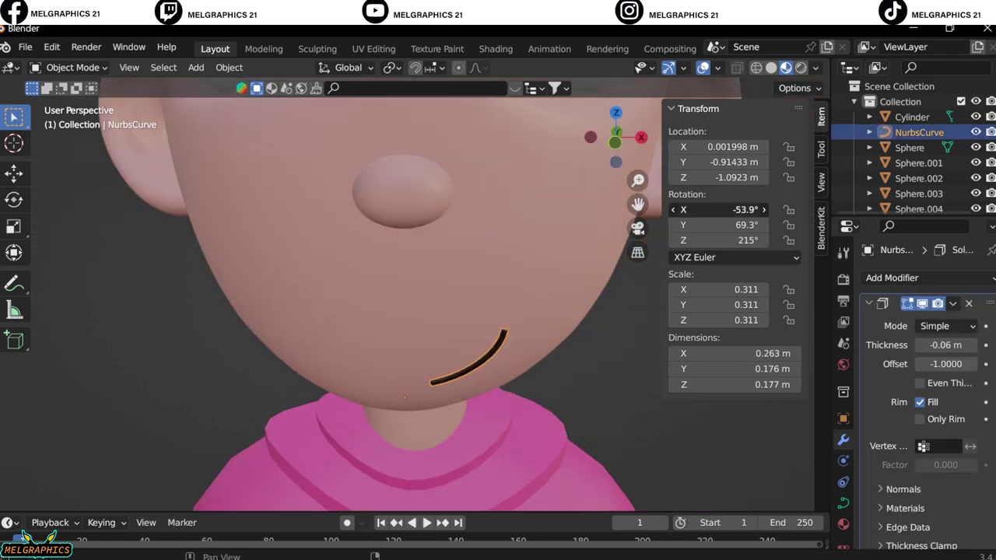
scroll(526, 389, down, 5)
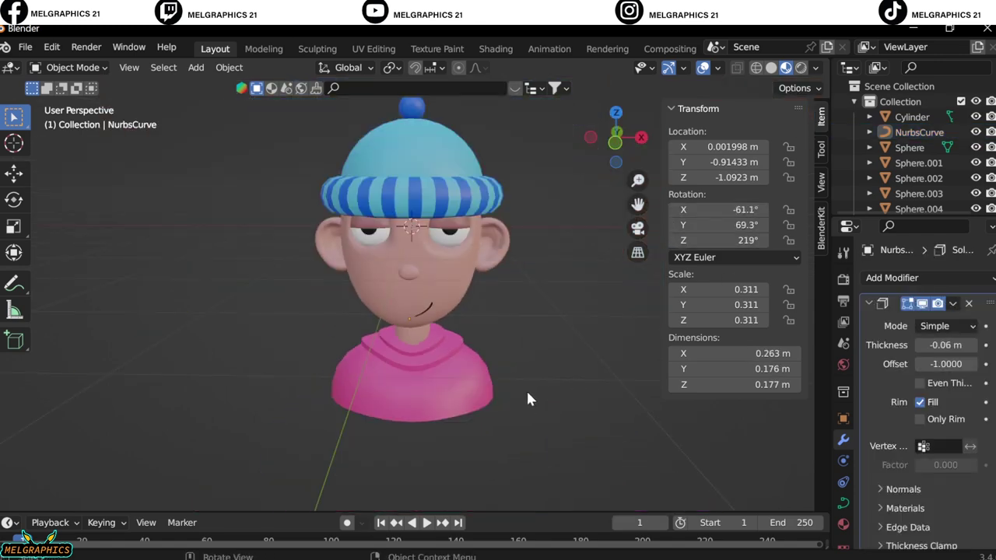
key(KP_1)
- Add a new Area light and move it along Y to about -5.51 m, facing the character
key(shift+a)
click(550, 494)
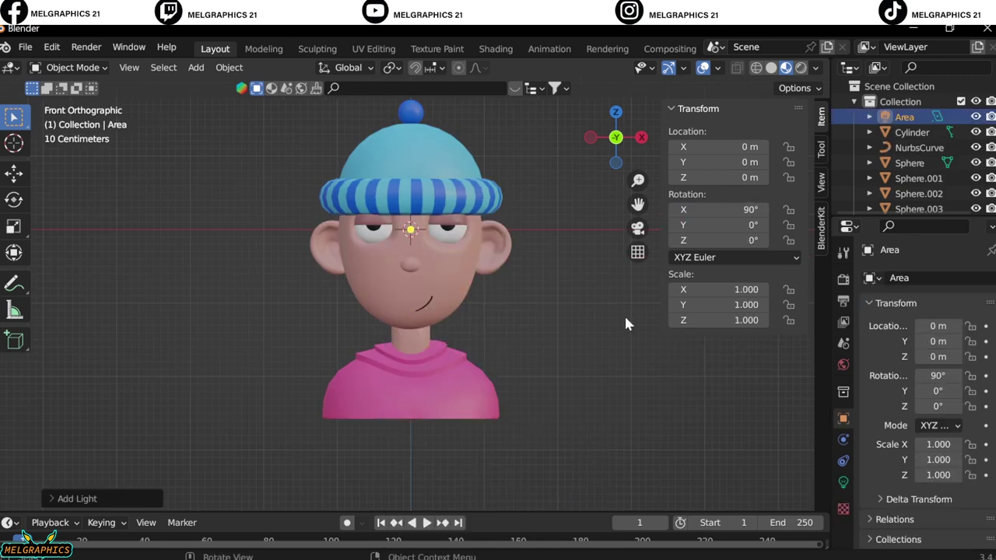
key(KP_3)
key(g)
key(y)
click(222, 340)
key(KP_7)
- Turn the Area light 45° on Z and make a linked duplicate shifted along X
drag(714, 240, 720, 240)
click(719, 239)
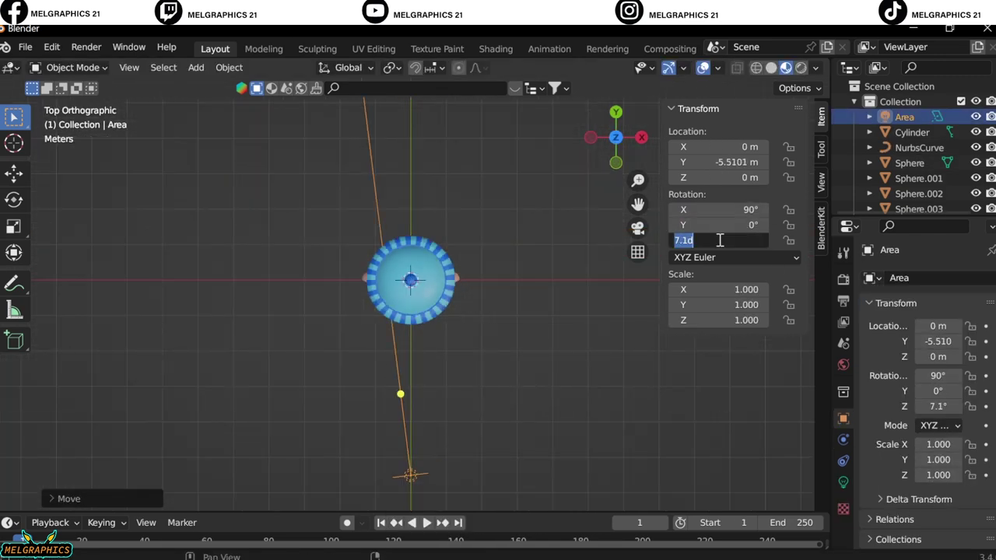
text(45)
key(Return)
key(alt+d)
key(x)
click(778, 271)
- Rotate the copy to -45° on Z and place it at the character's front left
right_click(566, 383)
click(735, 239)
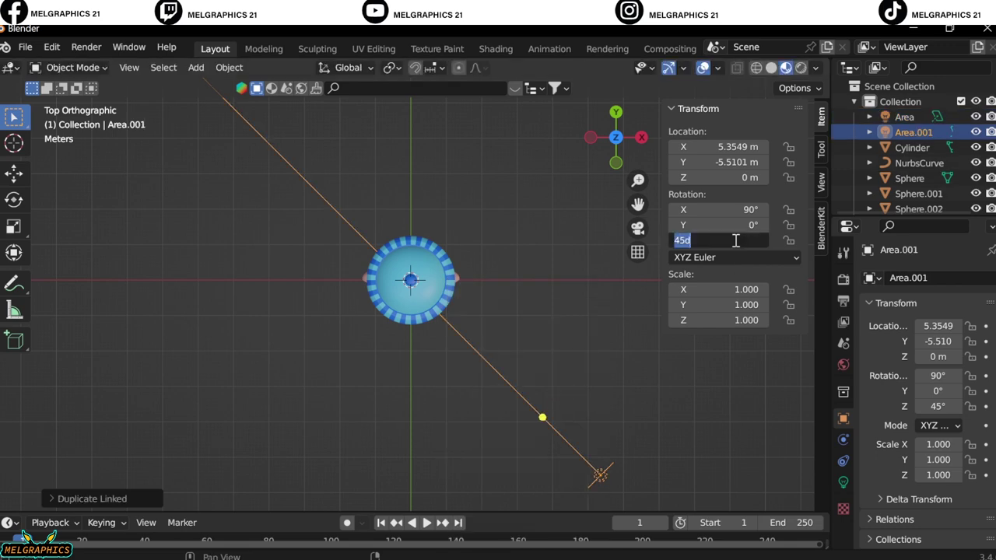
text(-45)
key(Return)
key(g)
key(x)
click(235, 337)
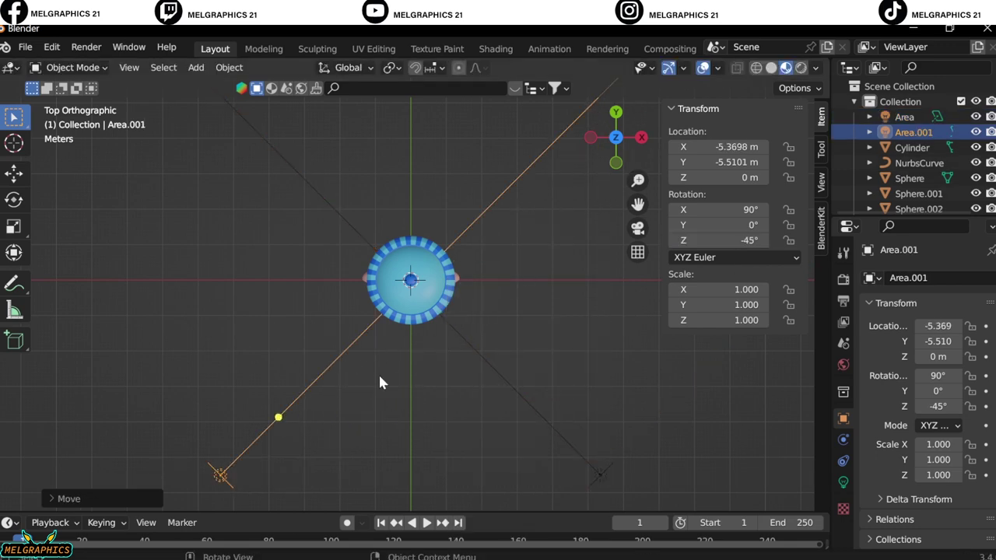
- Lower both front lights slightly along Z
middle_drag(379, 382, 462, 266)
key(KP_1)
key(g)
key(z)
click(469, 309)
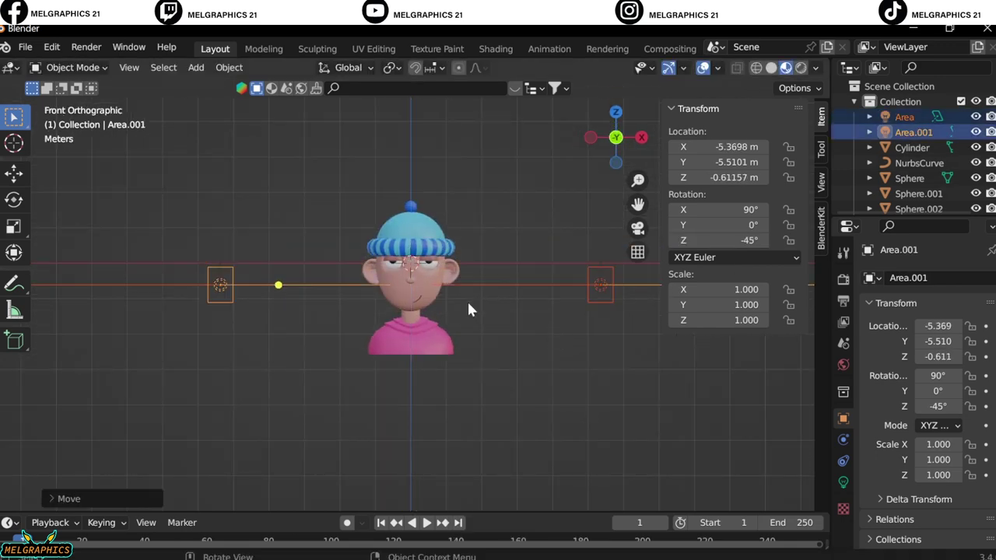
- Add a third Area light and raise it high above the character
key(shift+a)
click(537, 379)
key(g)
key(z)
click(521, 372)
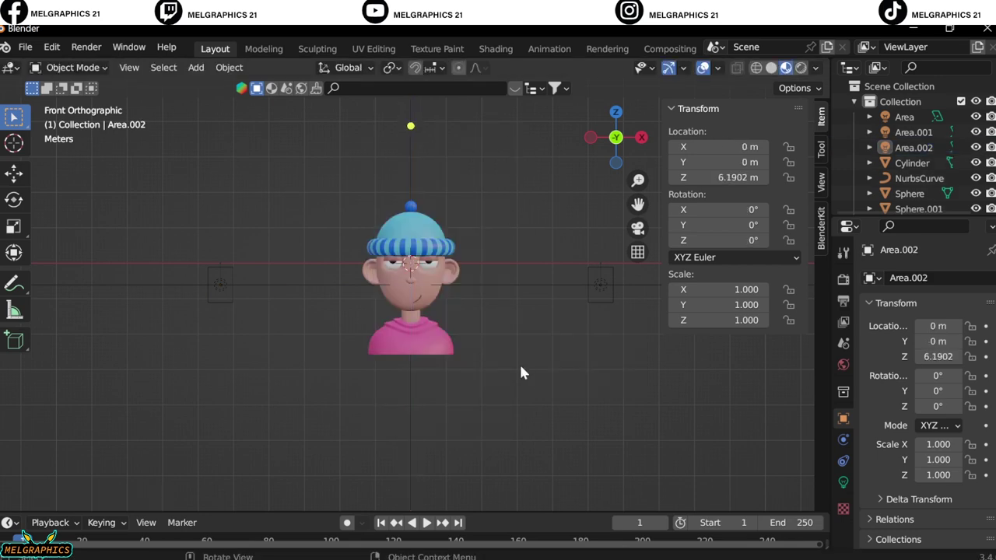
- Add a fourth Area light and set its Y rotation to 90°
key(shift+a)
key(shift+a)
click(700, 492)
key(KP_3)
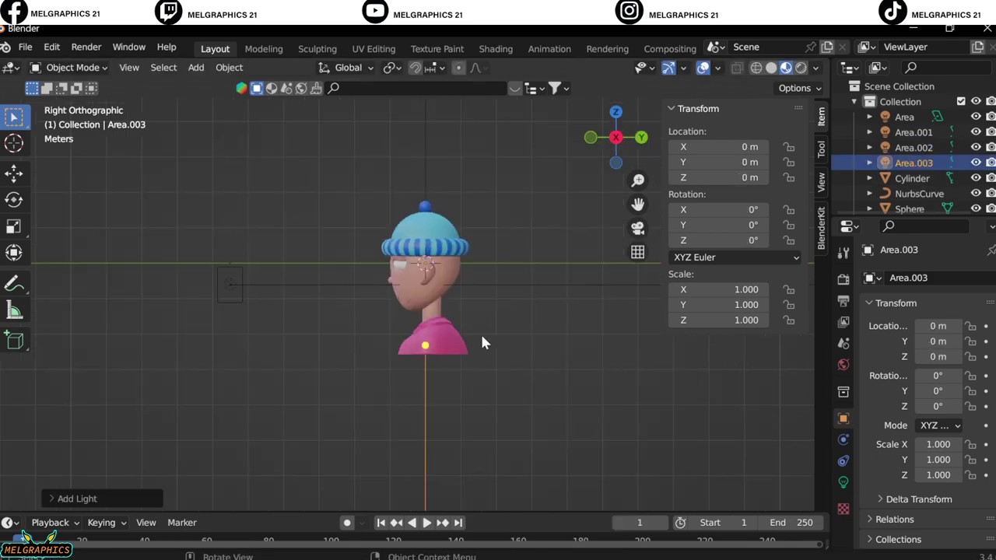
drag(697, 225, 715, 227)
double_click(728, 224)
text(90)
key(Return)
- Move the fourth light to the character's side at X 5.46 m, lowered to face height
key(KP_1)
key(g)
key(x)
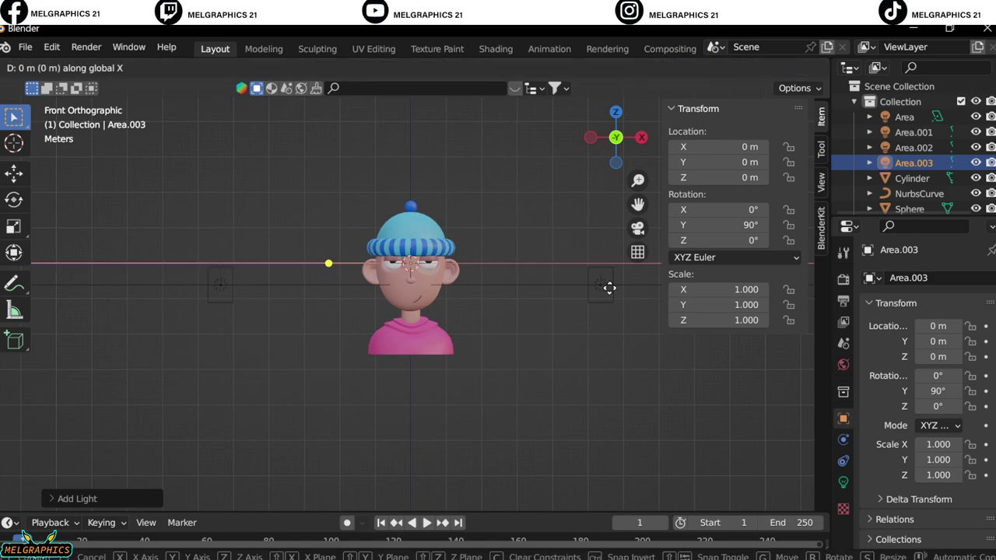
click(801, 316)
key(g)
key(z)
click(724, 365)
- Add a camera in front of the character along Y and look through it
key(shift+a)
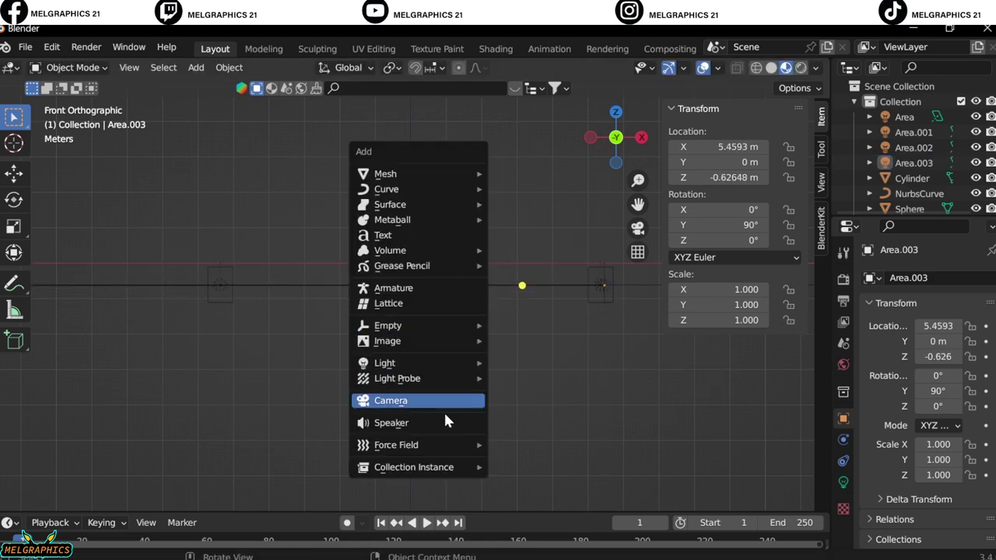
click(442, 402)
key(KP_3)
key(g)
key(x)
key(y)
click(125, 420)
key(KP_0)
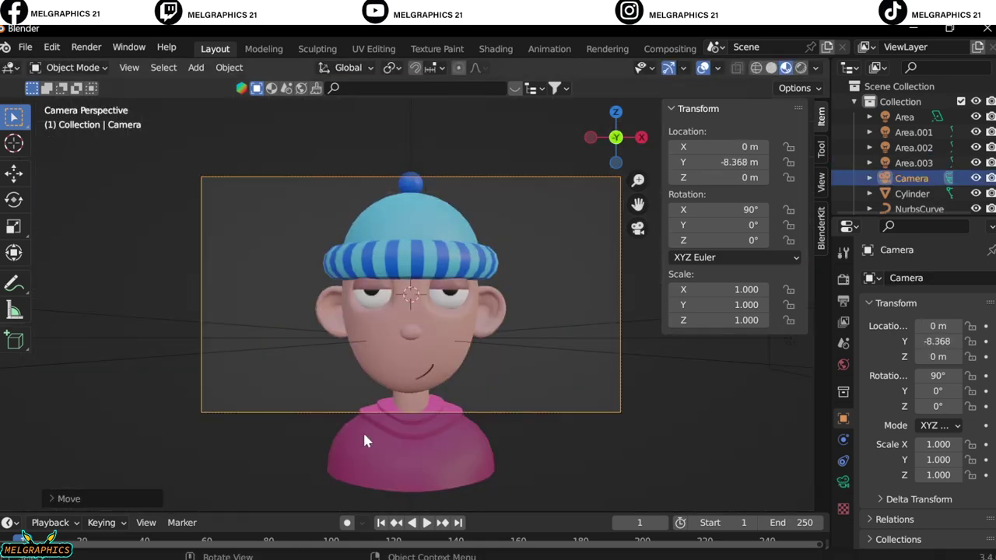
- Push the camera back to Y -11.366 m and set a 46 mm lens with slight shift
scroll(518, 379, down, 2)
key(KP_3)
click(346, 381)
key(KP_0)
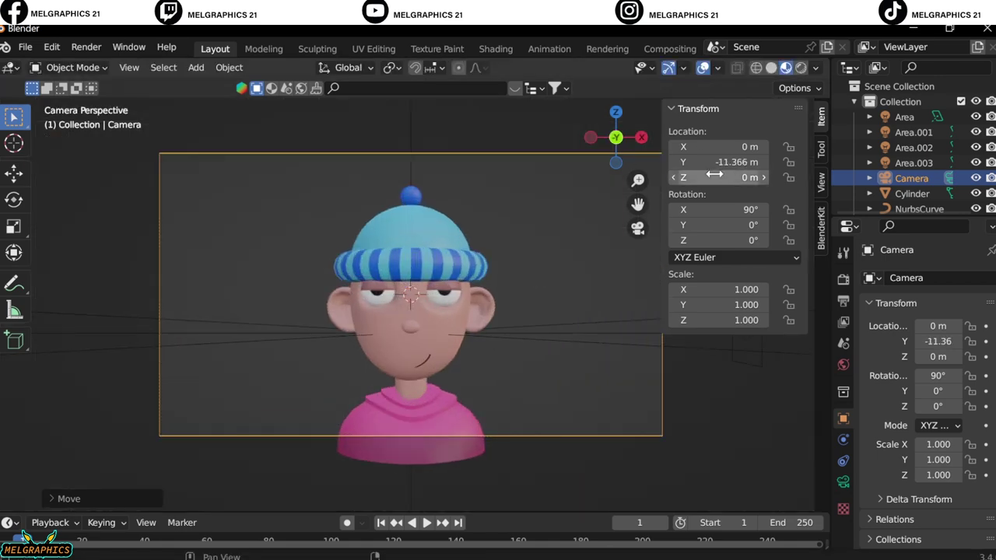
click(843, 481)
mouse_move(945, 392)
mouse_down()
mouse_move(960, 391)
mouse_move(930, 407)
mouse_up()
drag(945, 350, 930, 350)
key(KP_3)
mouse_move(51, 254)
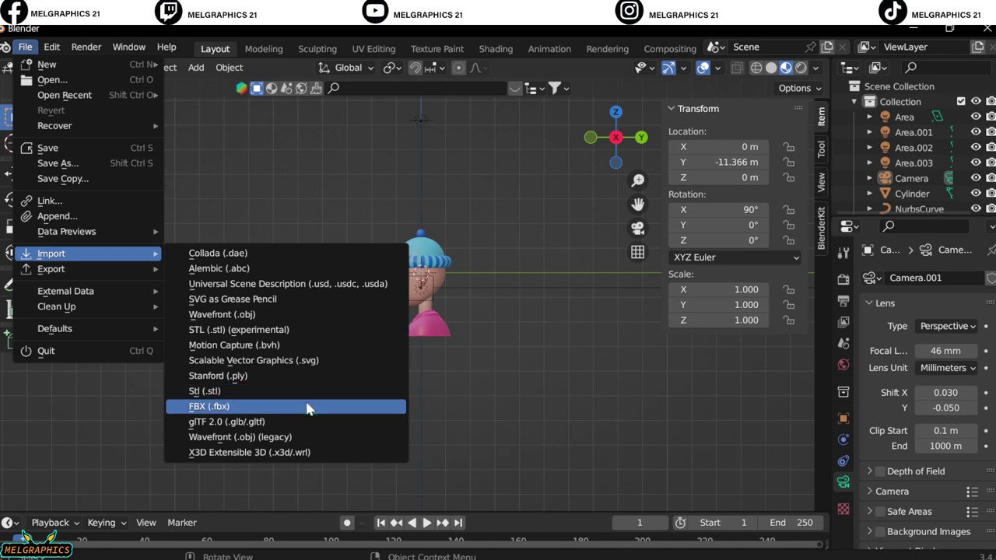
- Import the cyclorama FBX backdrop and select it
click(306, 406)
key(Escape)
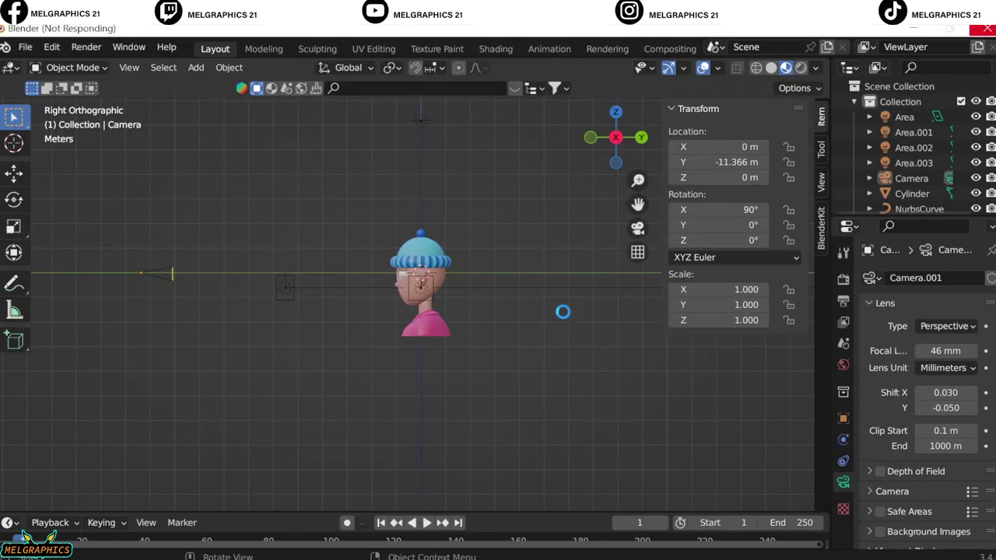
key(KP_1)
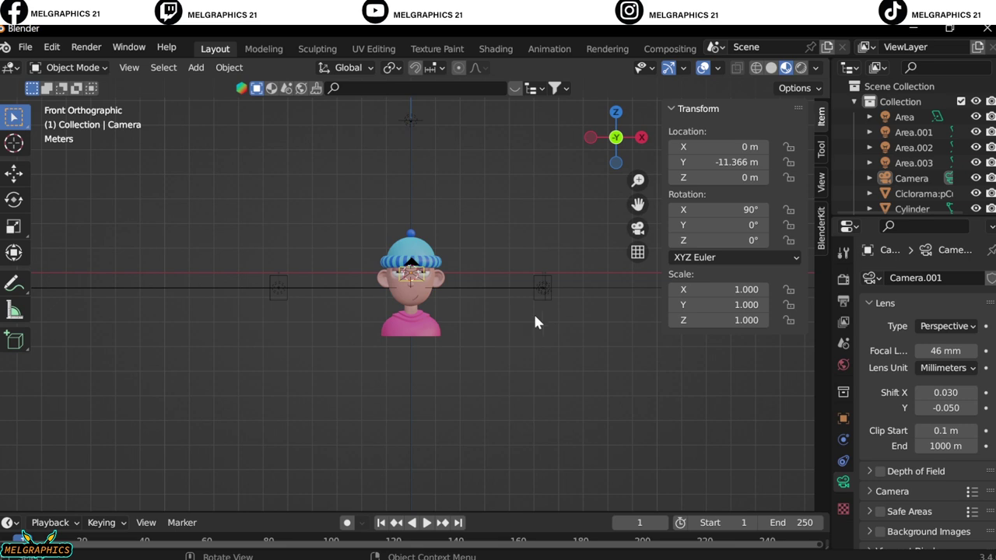
scroll(535, 314, up, 4)
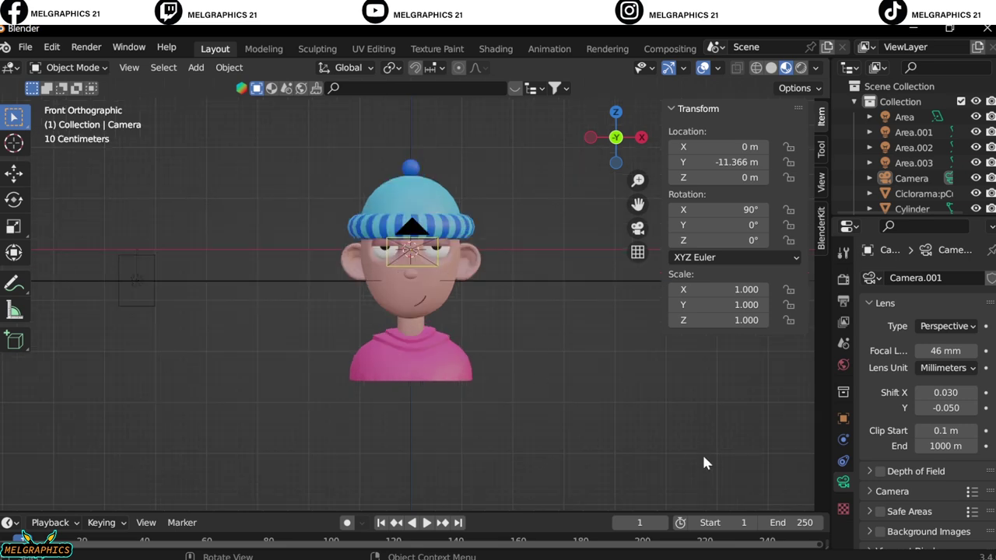
click(923, 193)
- Scale the cyclorama to 0.198 and lower it to Z -2.5346 m beneath the bust
key(s)
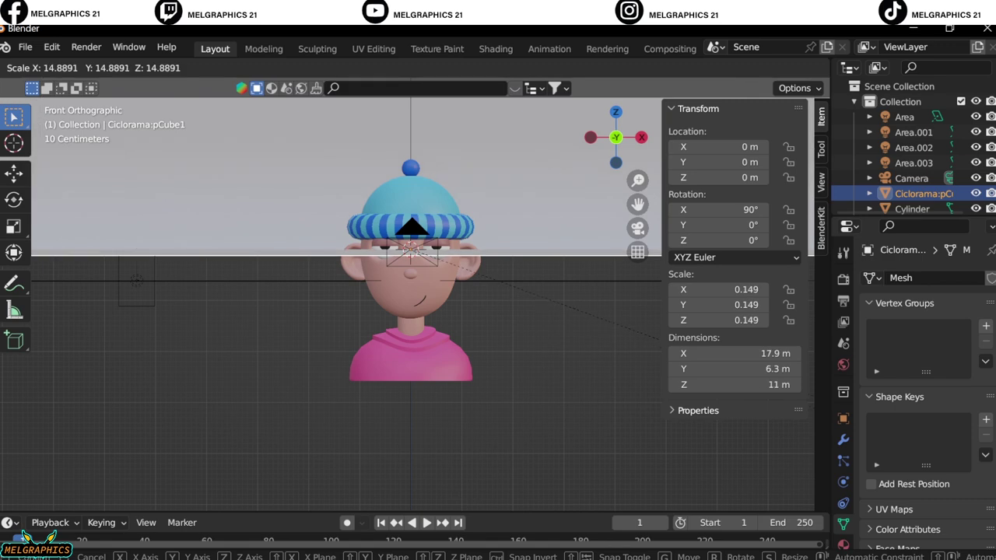
click(472, 456)
middle_drag(472, 456, 304, 177)
key(KP_3)
key(g)
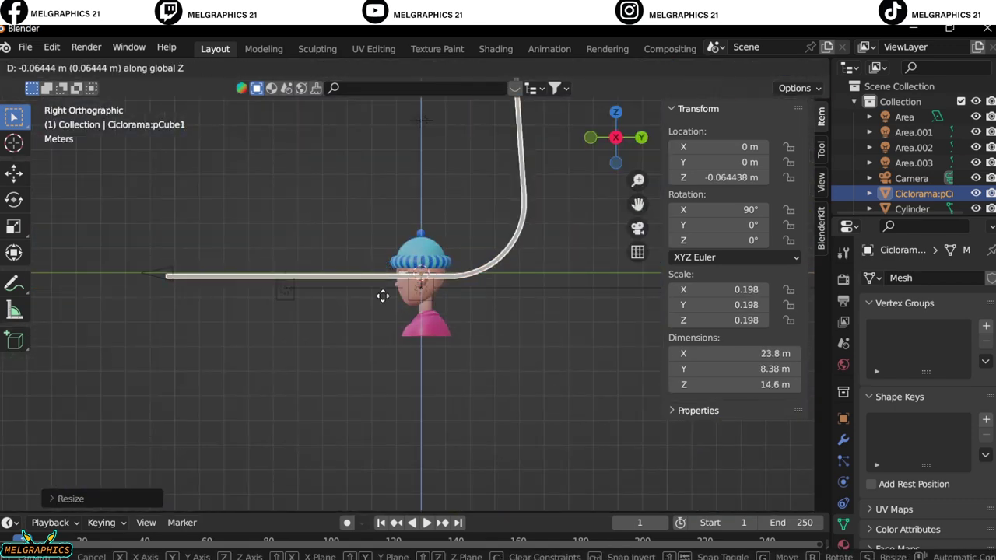
click(566, 467)
key(KP_0)
scroll(387, 308, up, 4)
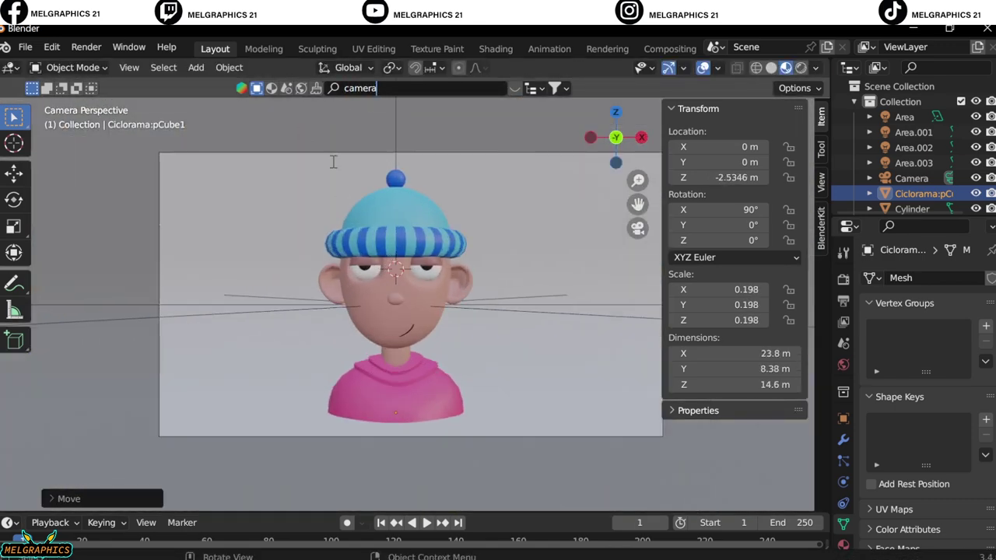
- Save the scene as day6.blend
click(26, 47)
click(39, 163)
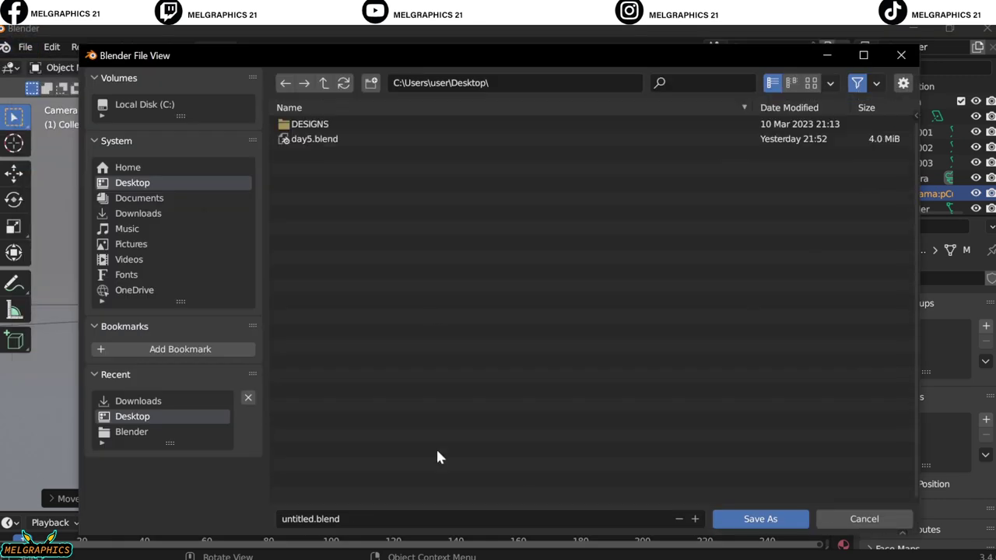
click(782, 527)
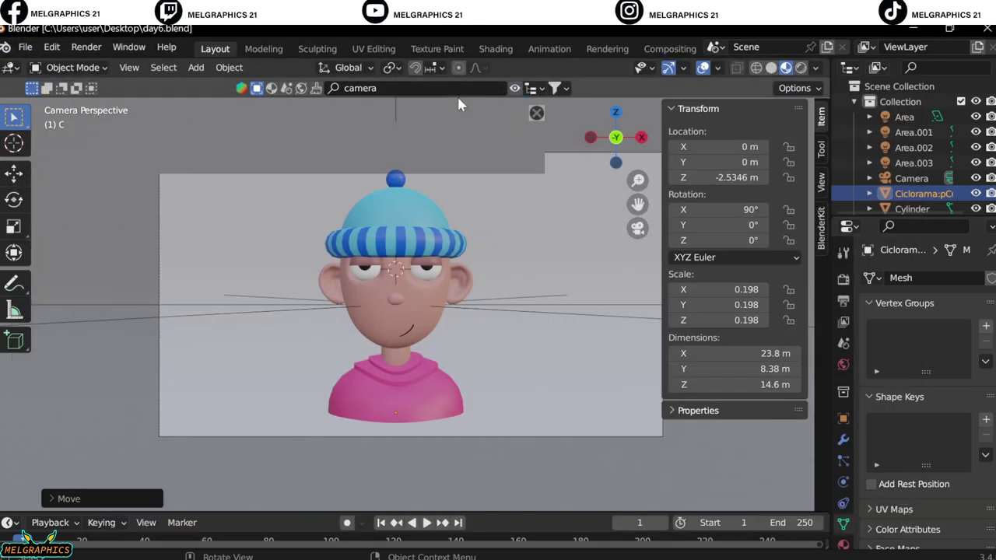
- Select the head and switch the viewport to Rendered shading, viewed from above
click(395, 288)
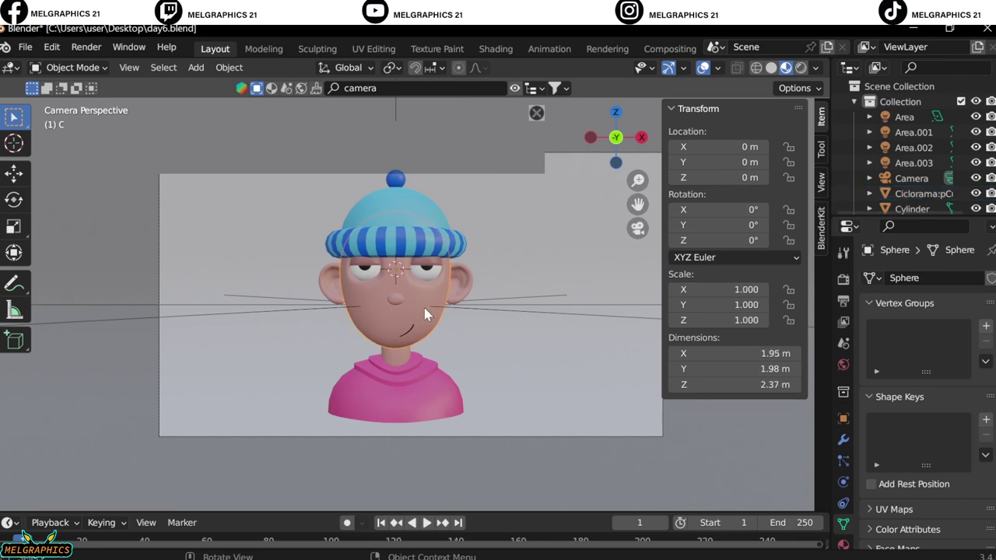
click(536, 113)
scroll(503, 441, down, 2)
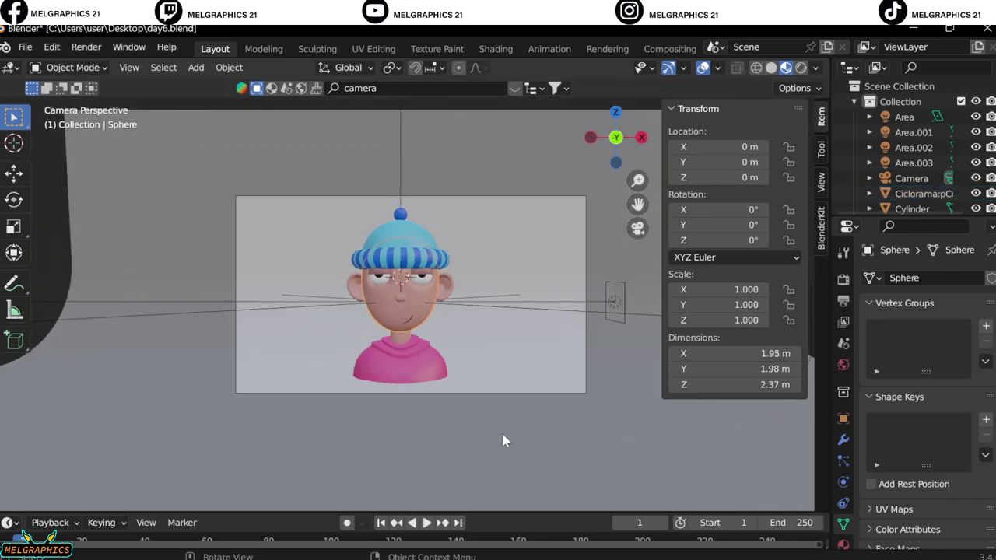
click(800, 67)
scroll(436, 366, down, 3)
key(KP_7)
- Set the first Area light's power to 400 W
click(411, 285)
double_click(939, 382)
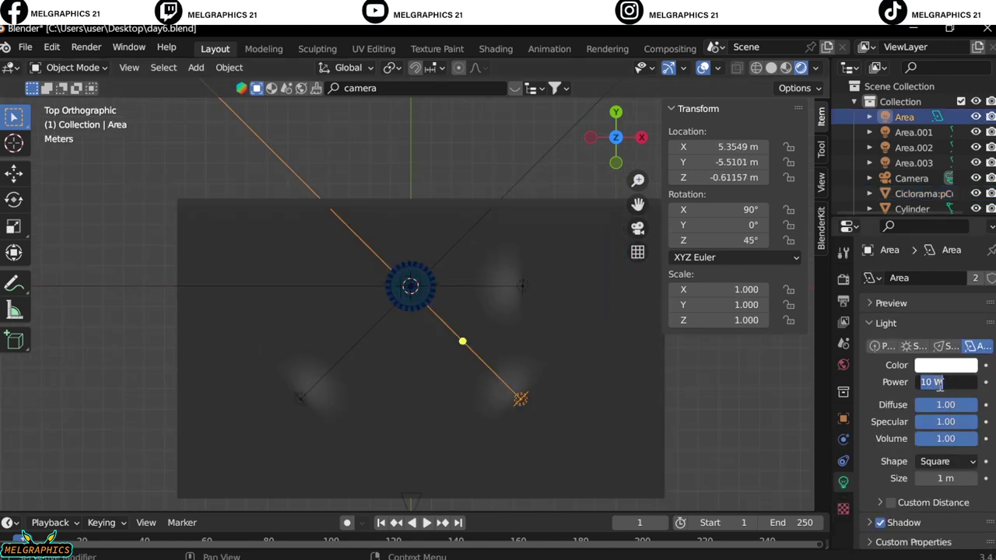
text(400)
key(Return)
key(KP_0)
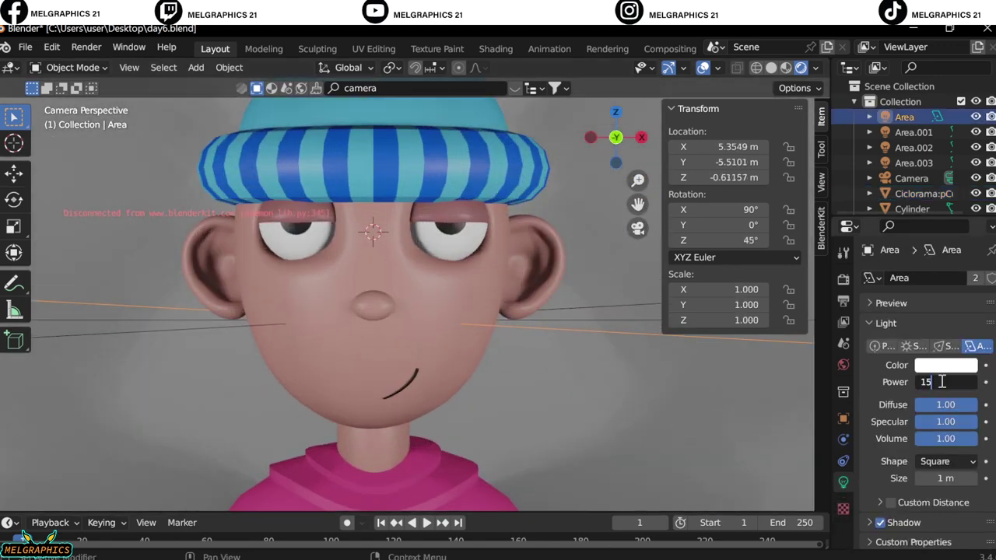
text(00)
key(Return)
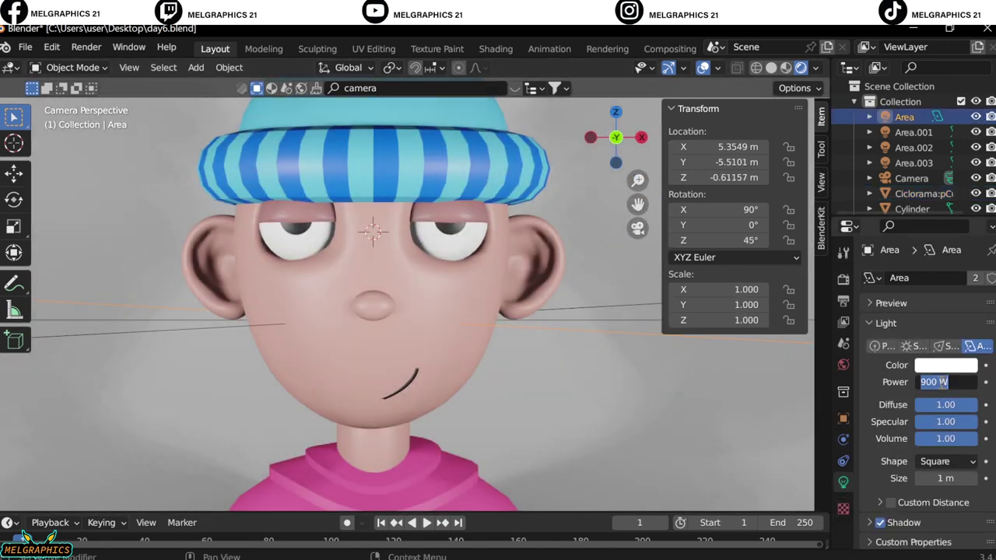
text(400)
key(Return)
- Set Area.001's power to 350 W
scroll(399, 148, down, 4)
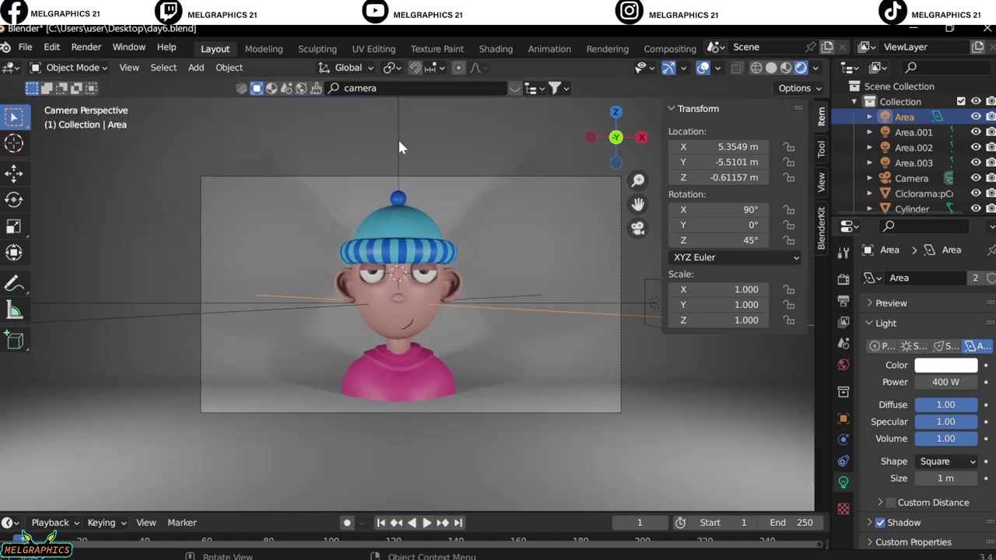
text(350)
key(Return)
scroll(397, 350, up, 5)
scroll(395, 389, down, 3)
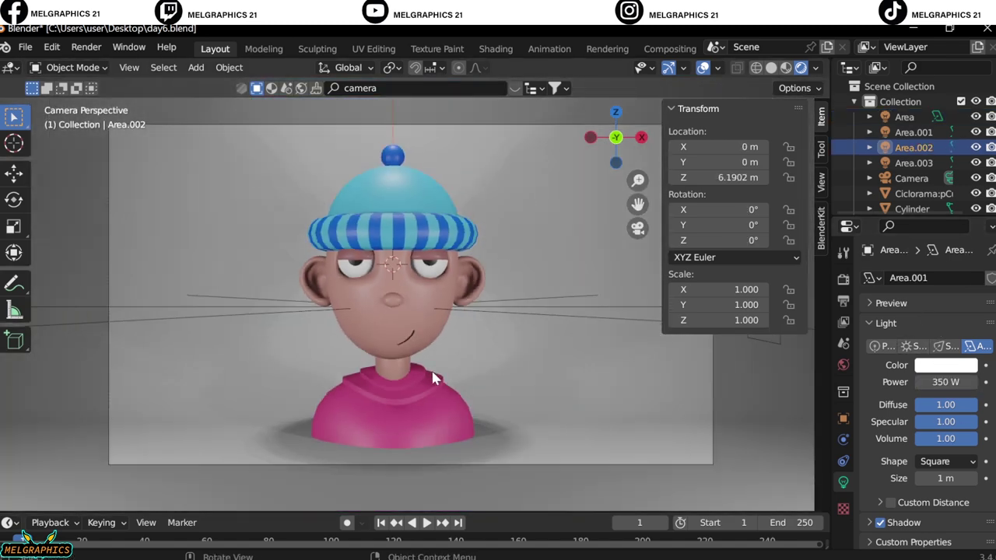
scroll(397, 346, up, 2)
- Nudge the camera's Shift Y to reframe the bust
click(911, 178)
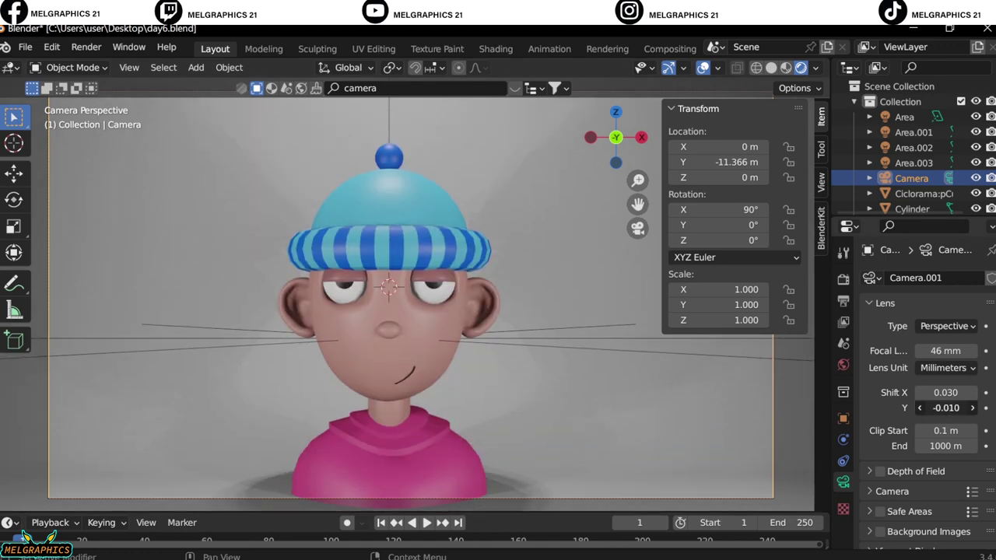
mouse_move(945, 407)
mouse_down()
mouse_move(956, 408)
mouse_move(924, 392)
mouse_up()
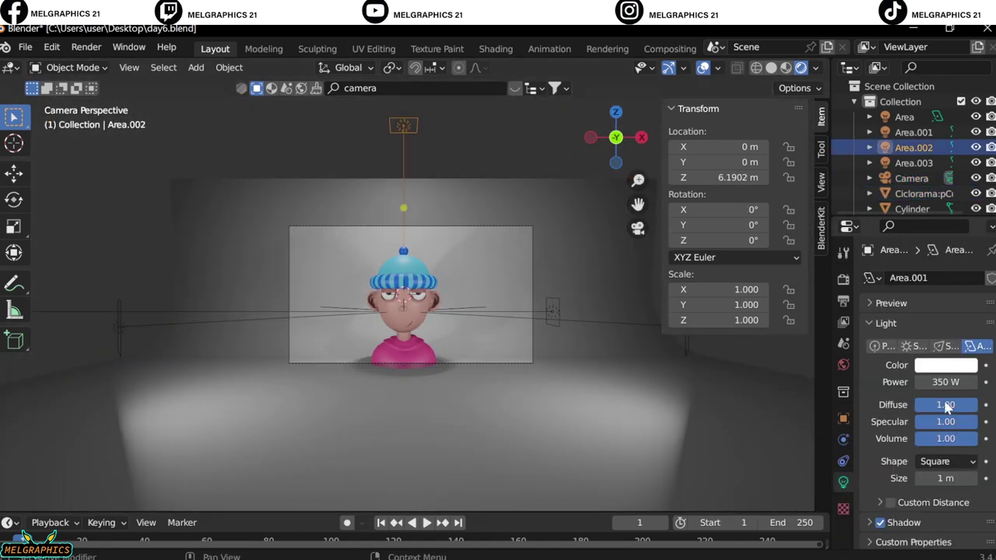
key(Home)
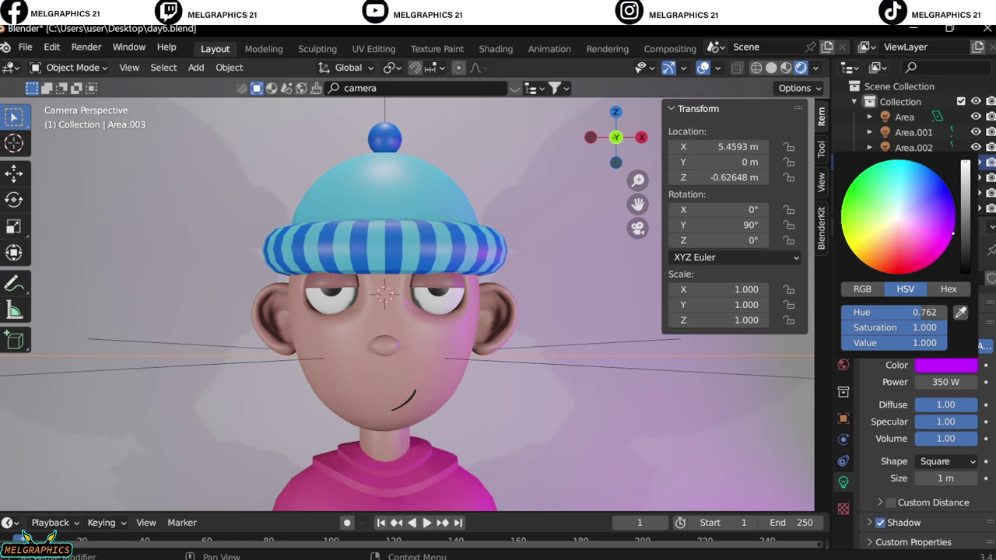
- Raise the magenta side light Area.003 to 500 W
double_click(945, 382)
text(450 W)
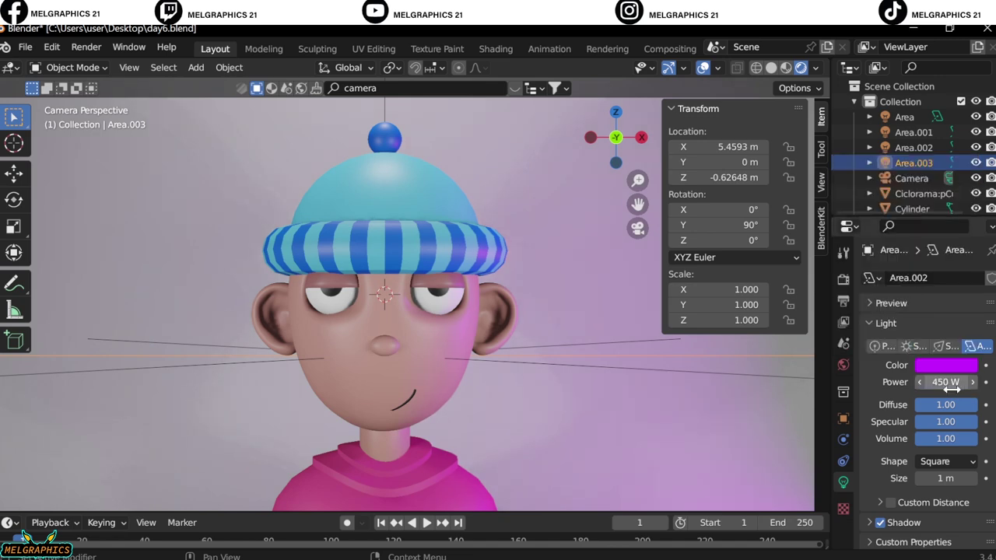
drag(951, 389, 964, 389)
scroll(432, 304, down, 5)
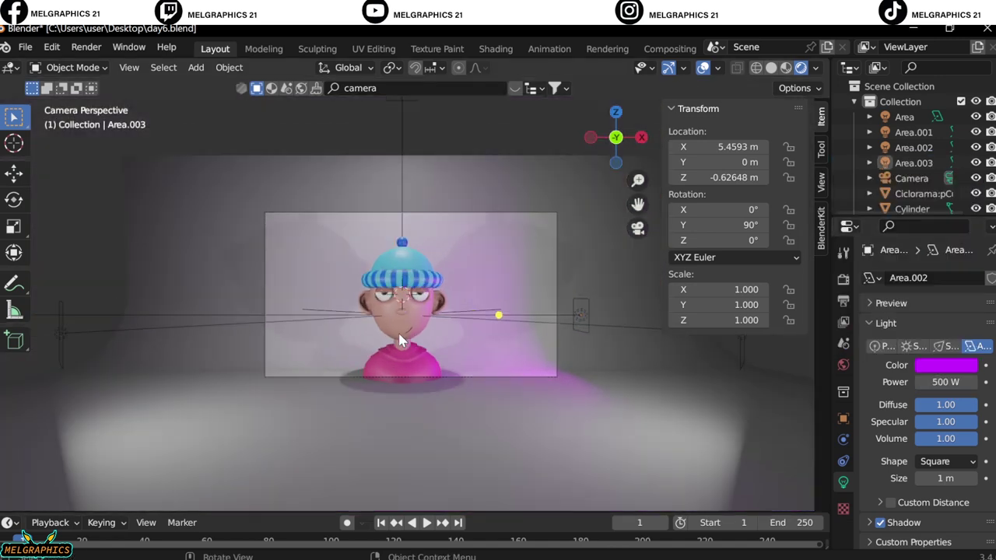
scroll(433, 304, up, 10)
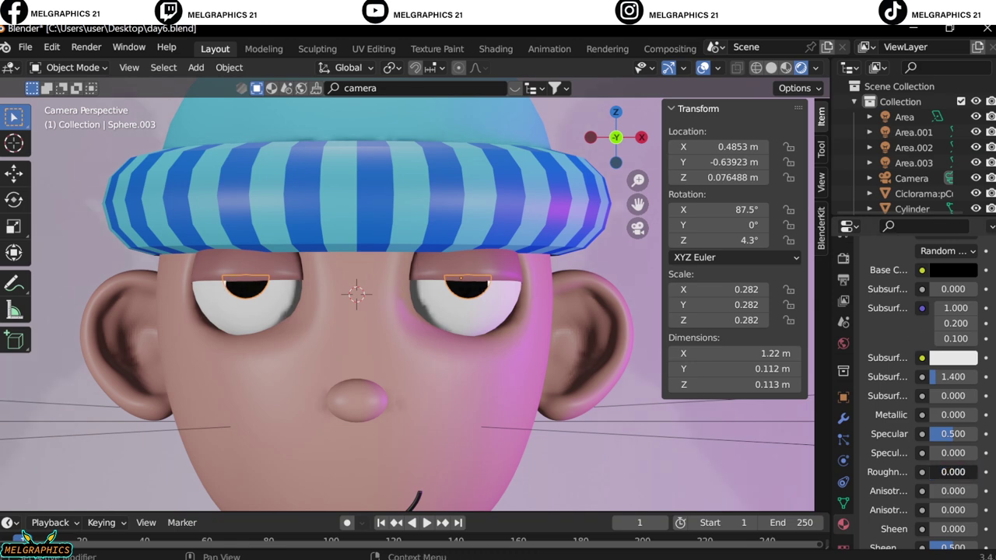
- Inspect the head and striped hat band materials from the front view
middle_drag(306, 412, 354, 479)
key(KP_1)
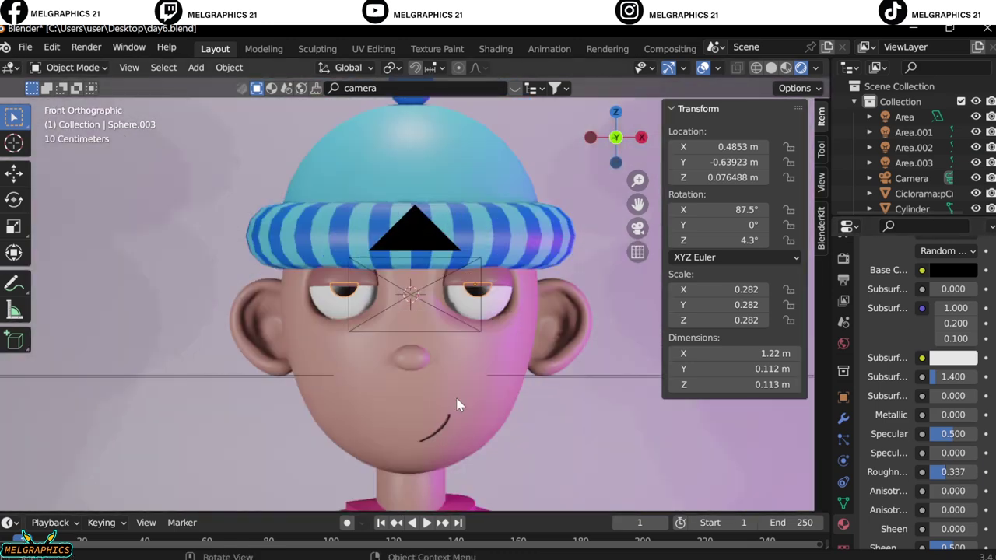
click(453, 388)
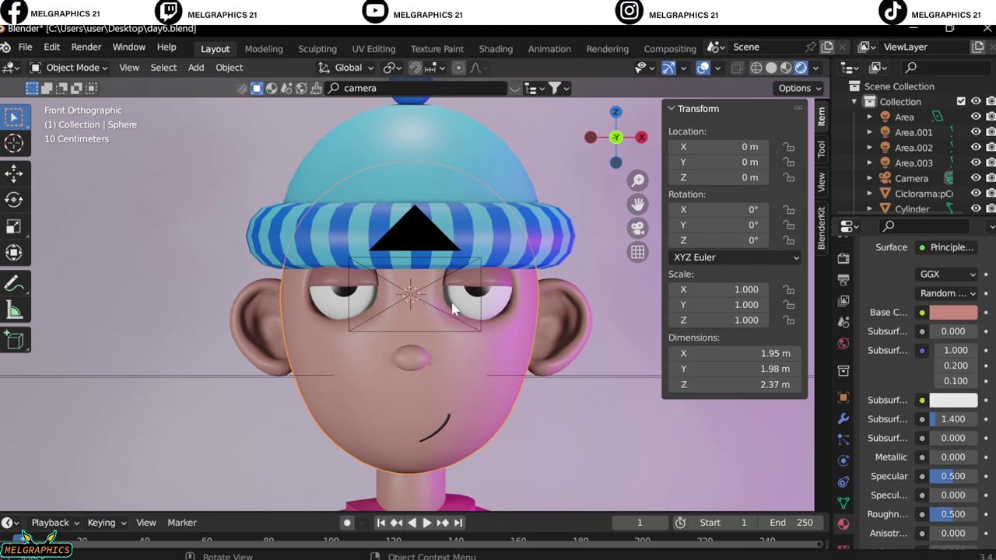
scroll(490, 504, down, 4)
scroll(491, 469, up, 5)
click(525, 220)
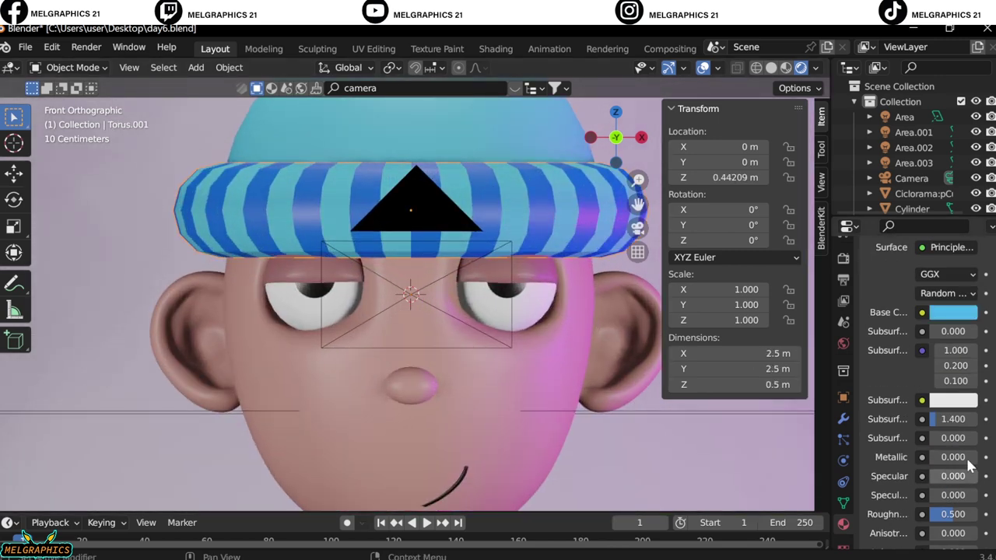
- Render an image of the bust from the scene camera
key(KP_0)
click(85, 47)
click(101, 125)
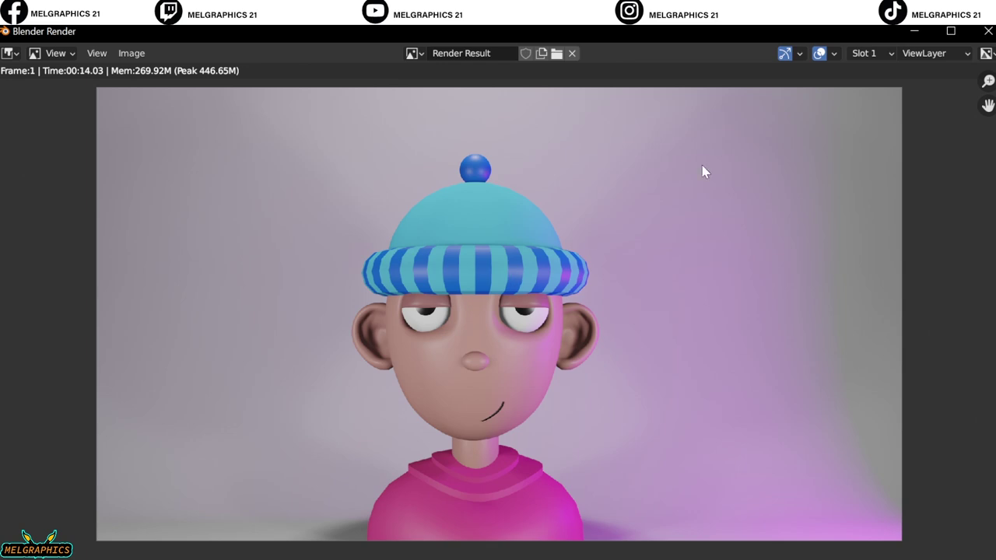
- Close the previous render and frame the bust's chin and pink shirt in the viewport
key(Escape)
scroll(568, 216, up, 5)
scroll(568, 216, up, 3)
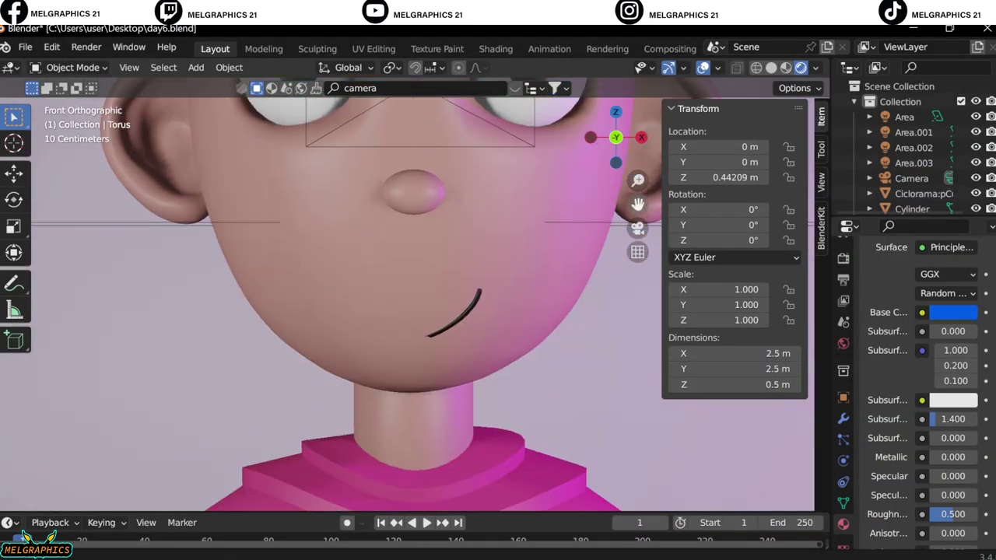
shift+middle_drag(435, 467, 435, 382)
click(436, 404)
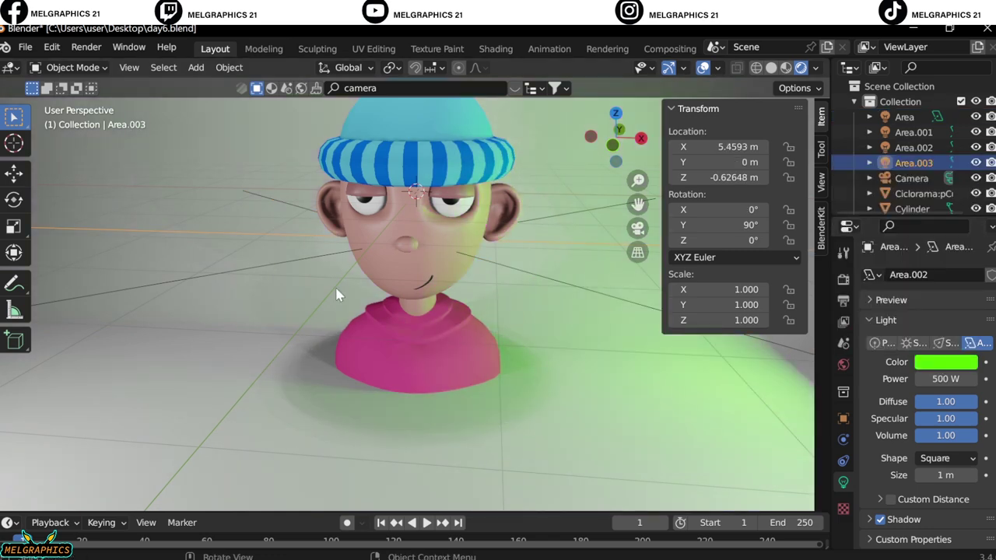
- Set the Ciclorama backdrop's base colour to bright green
click(526, 426)
click(962, 499)
drag(896, 332, 848, 307)
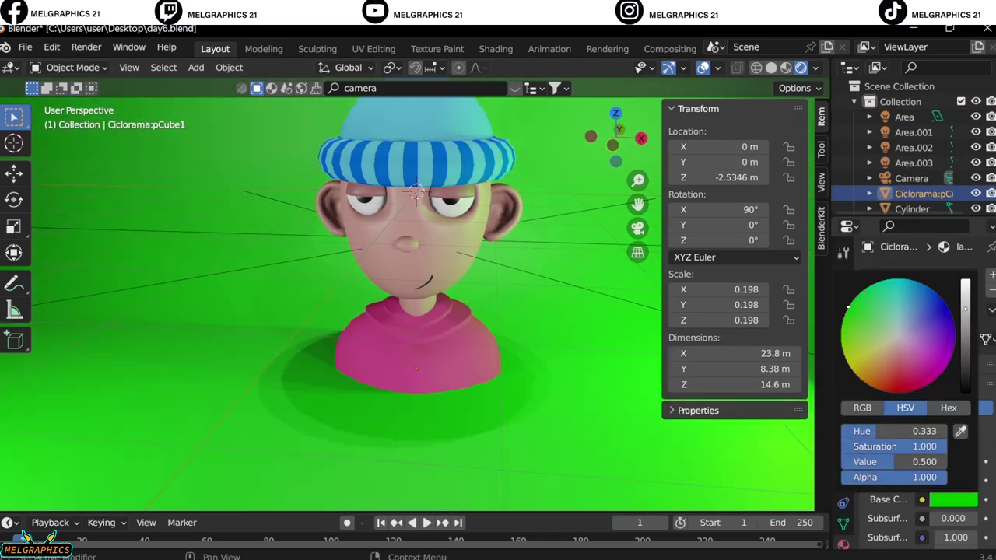
click(953, 500)
- Render the image with the green backdrop, then close the render window
click(86, 46)
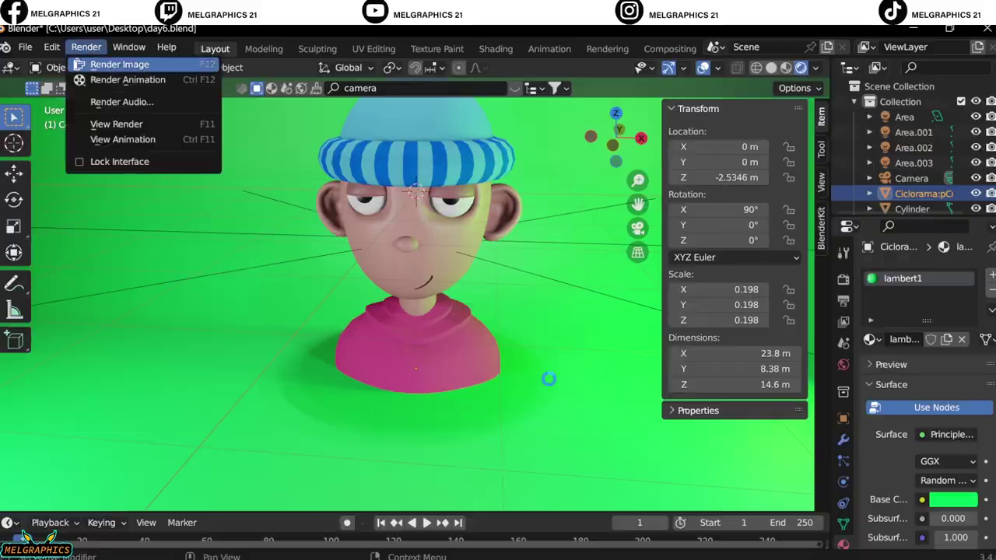
click(101, 62)
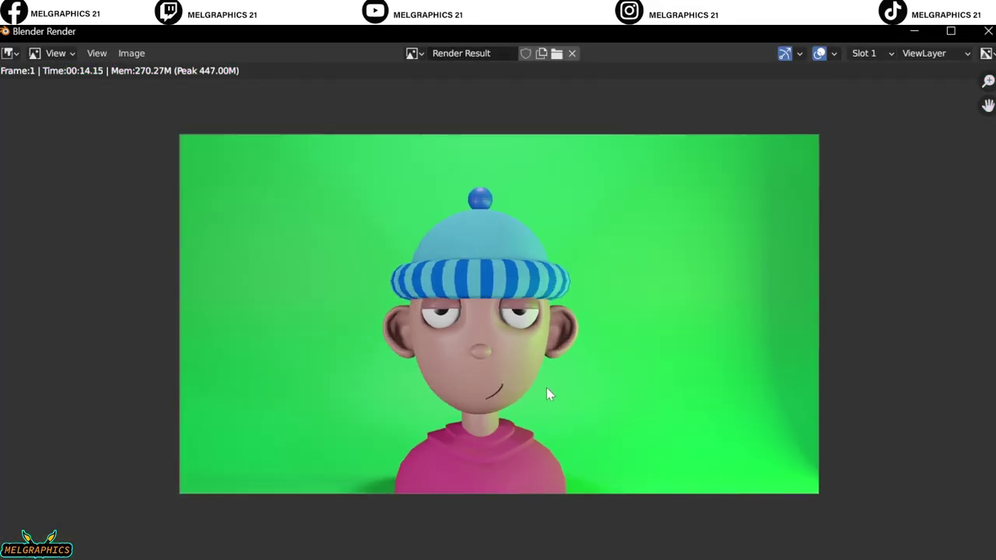
click(988, 31)
- Scroll to view the final render of the blue-beanie bust against the green backdrop
scroll(948, 504, down, 5)
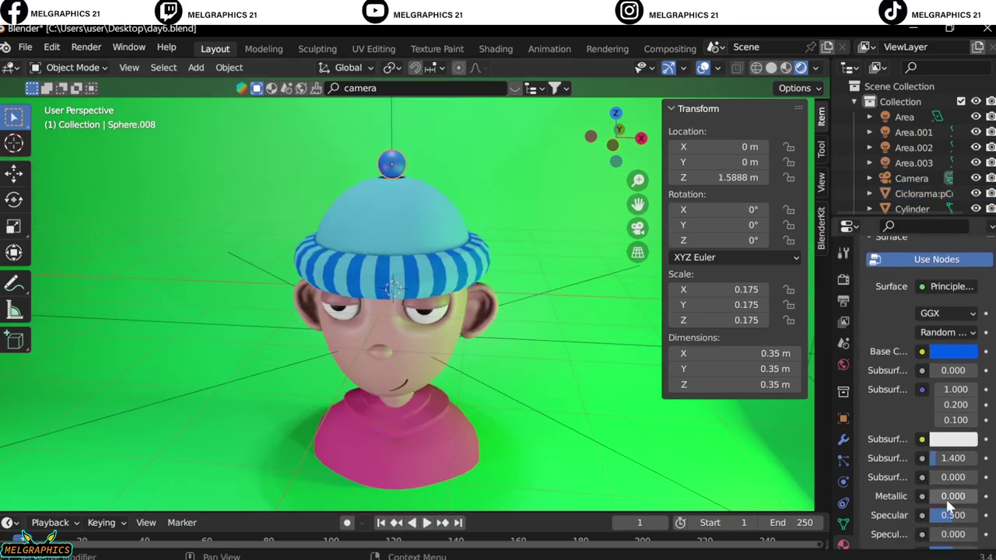